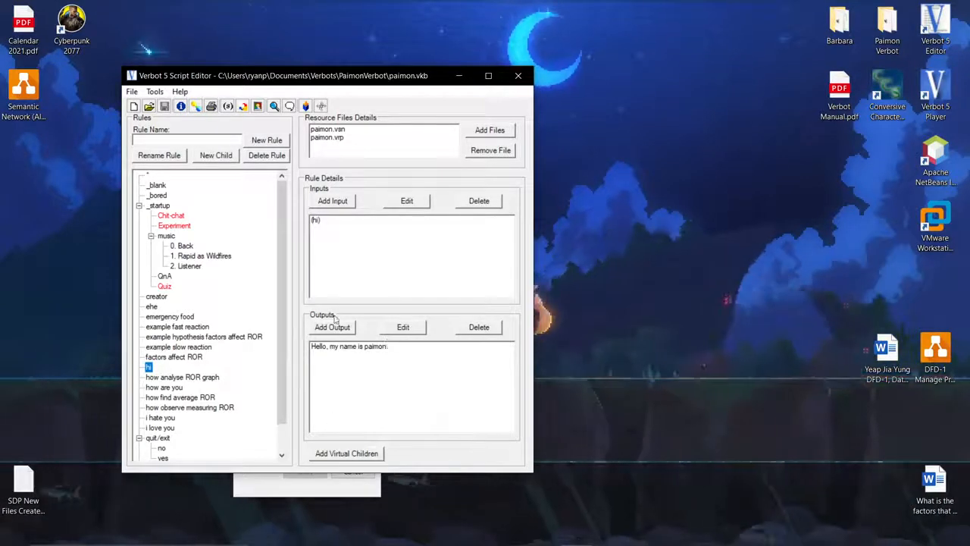
Examine the words listed under the hi synonym in the paimon.vsn synonym file, then close the synonym editor.
left_click(316, 221)
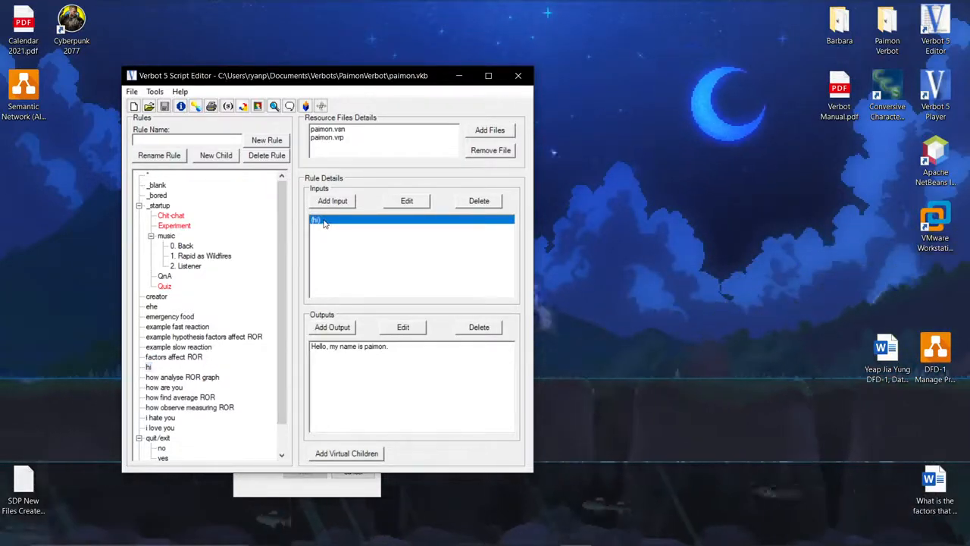
double_click(321, 130)
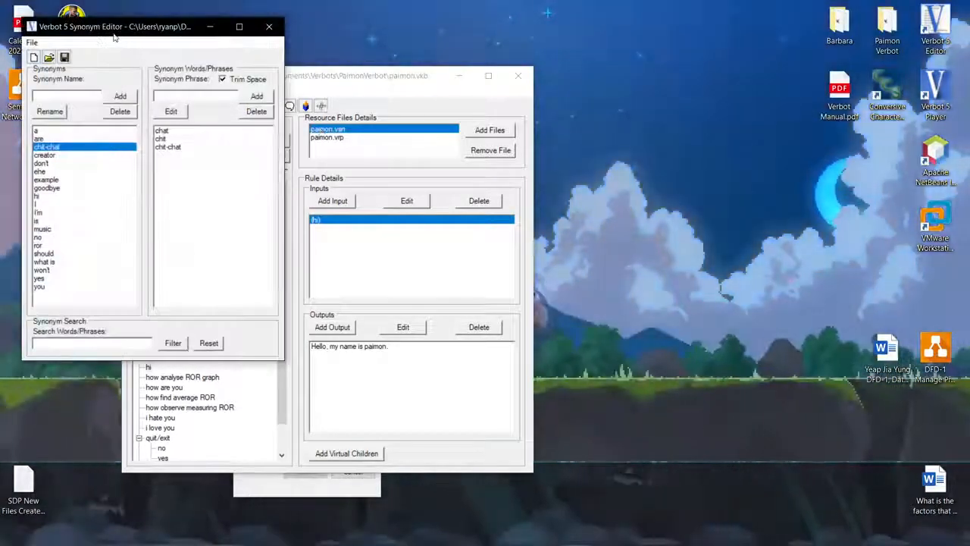
left_click_drag(114, 33, 474, 84)
left_click(397, 252)
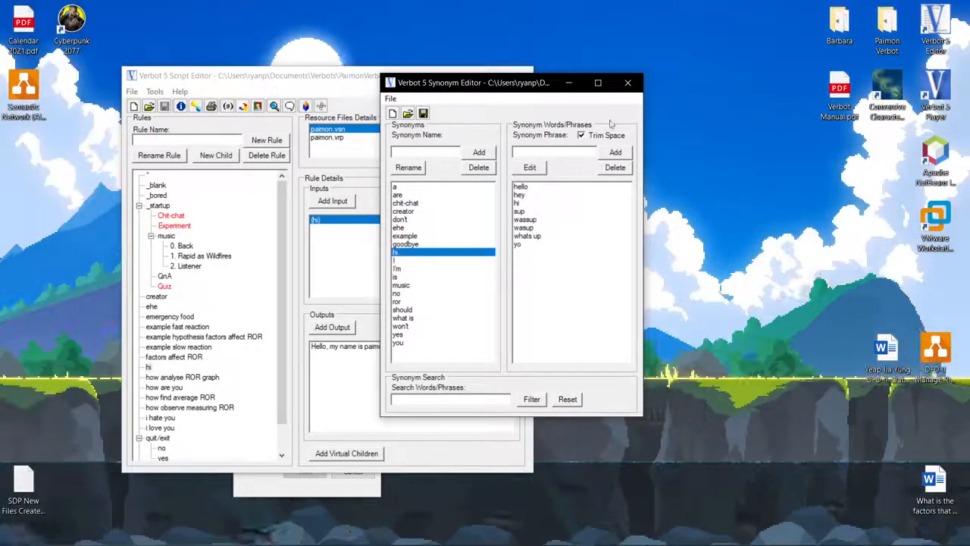
left_click(628, 82)
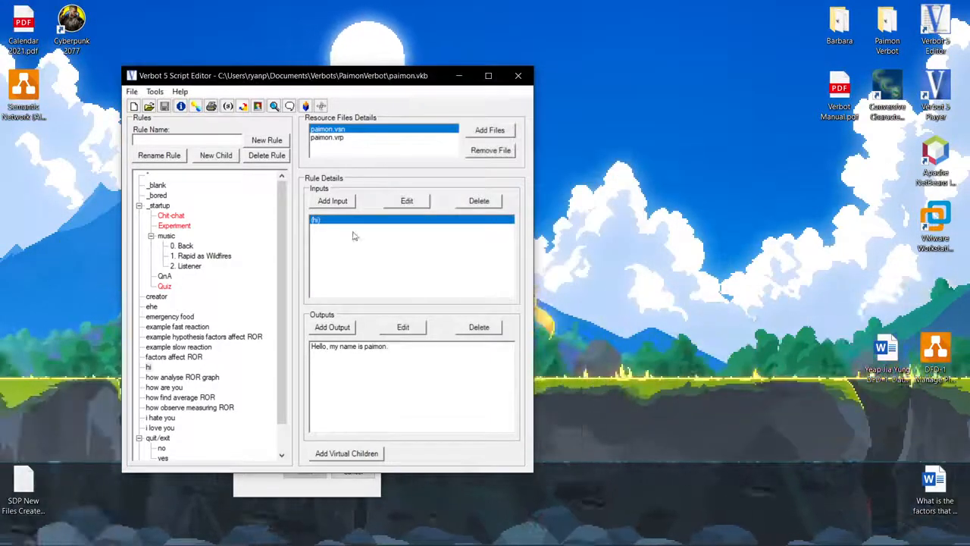
Start a new synonym file and add a synonym named hi.
left_click(227, 106)
left_click(79, 112)
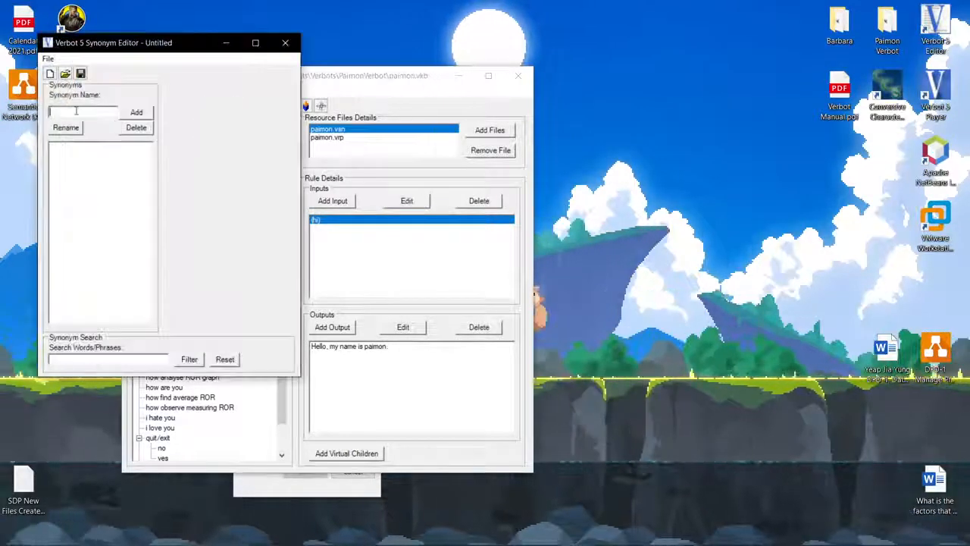
type("hi")
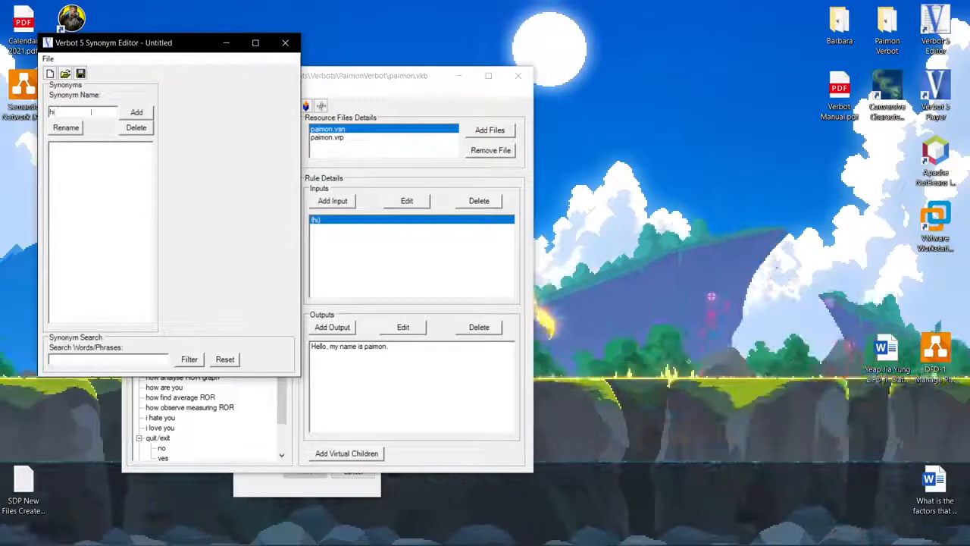
left_click(136, 112)
left_click(271, 112)
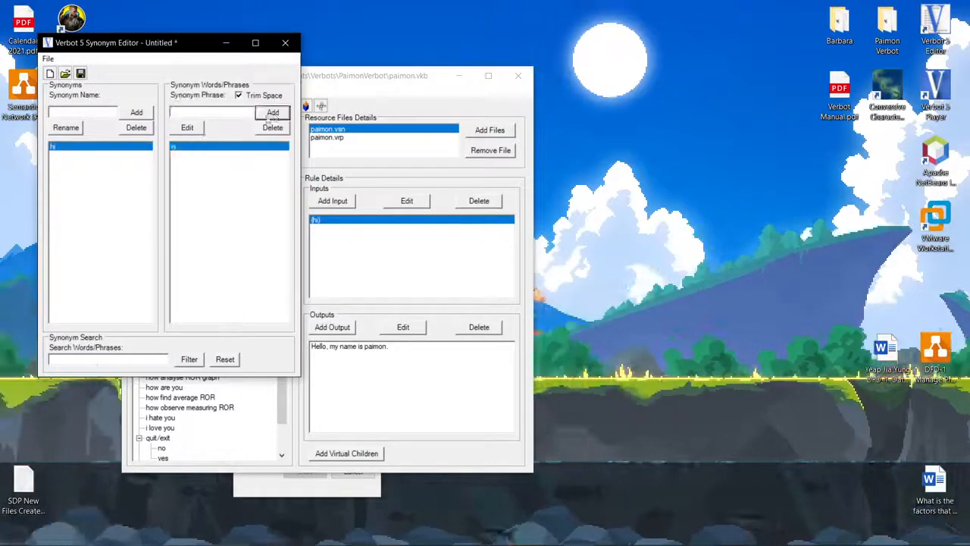
Add hello and sup as phrases of the hi synonym, then close the synonym editor without saving.
left_click(225, 109)
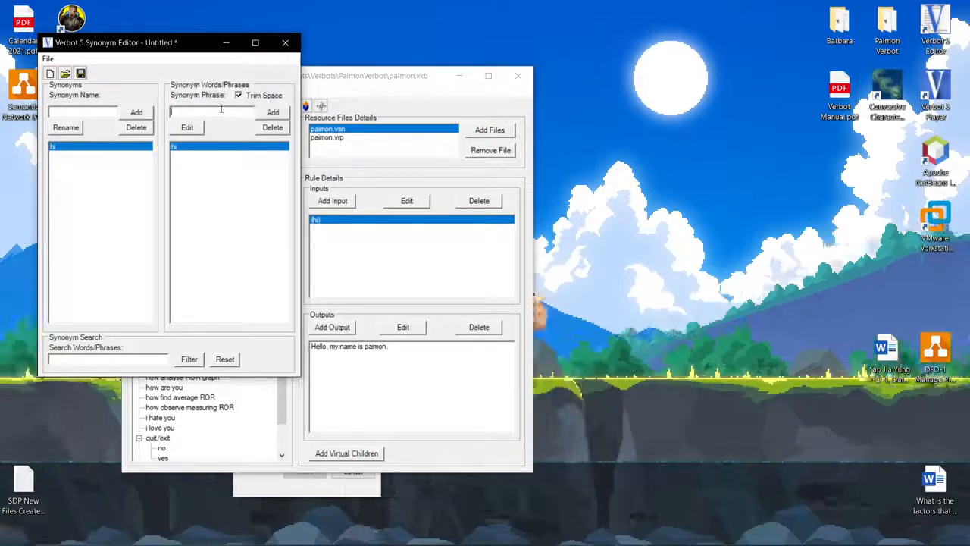
type("hello")
key("Return")
type("sup")
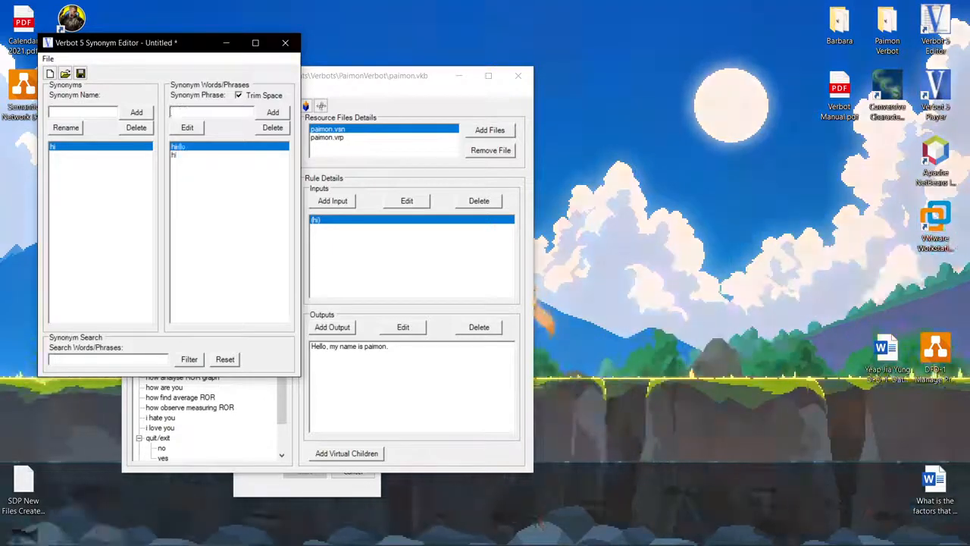
key("Return")
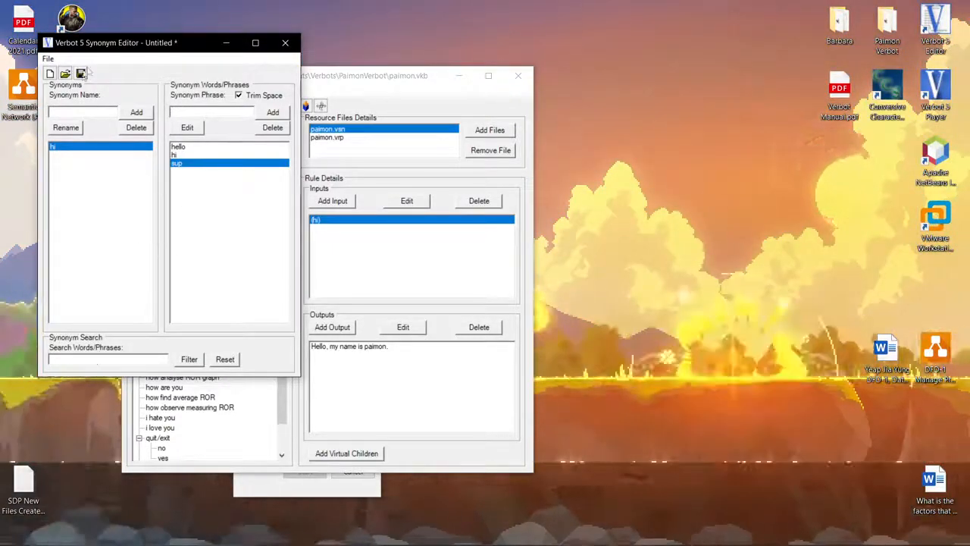
left_click(285, 42)
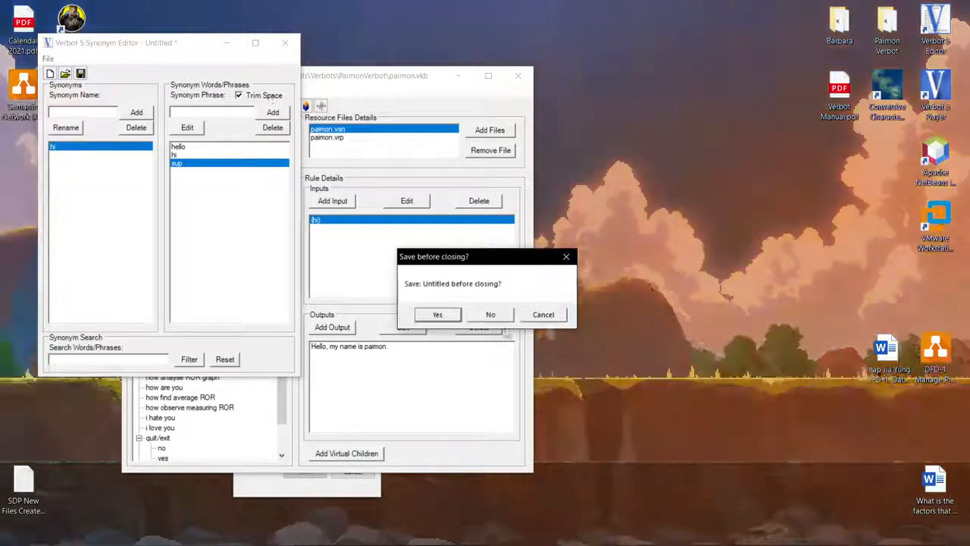
left_click(491, 313)
Open the dialog for adding resource files and cancel it.
left_click(490, 130)
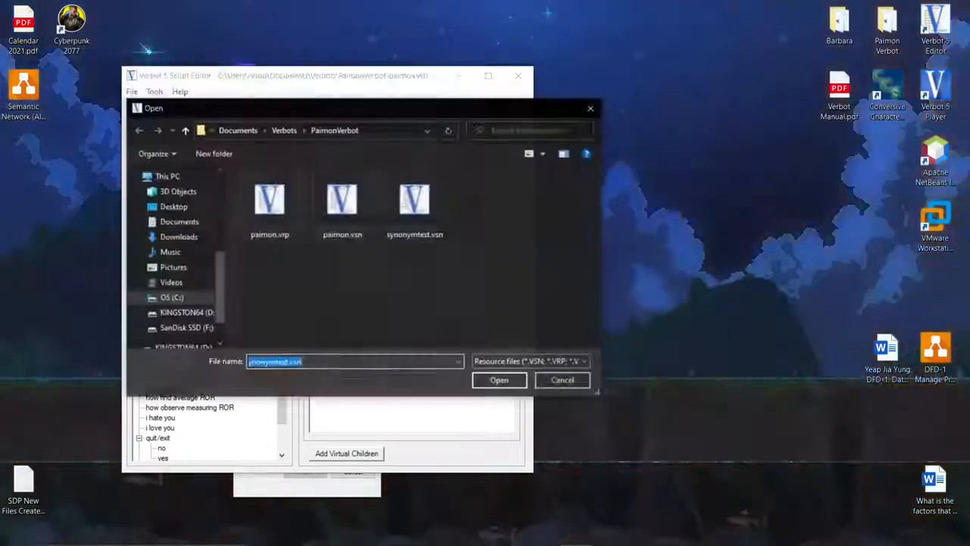
left_click(591, 109)
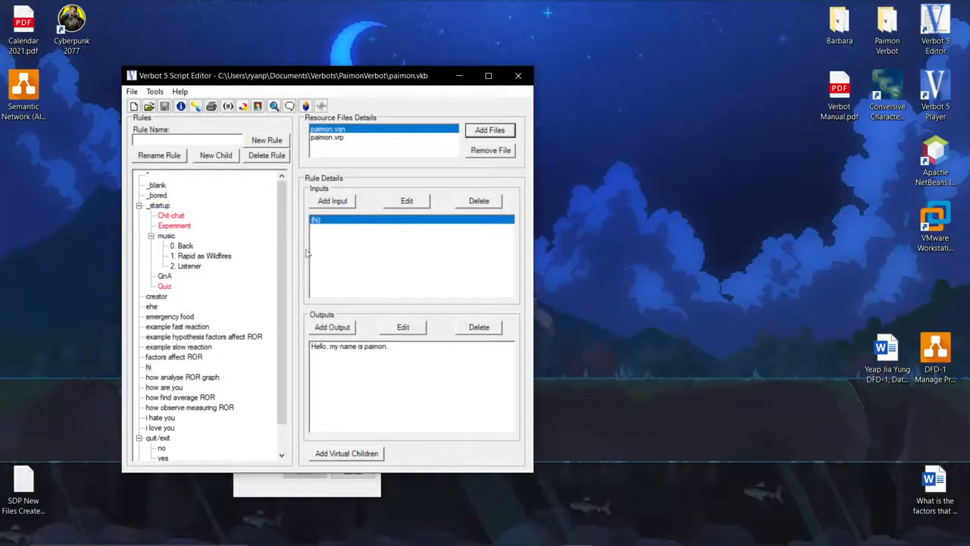
Open the hi rule's input pattern for editing, confirm it unchanged, and select the rule's output.
double_click(326, 227)
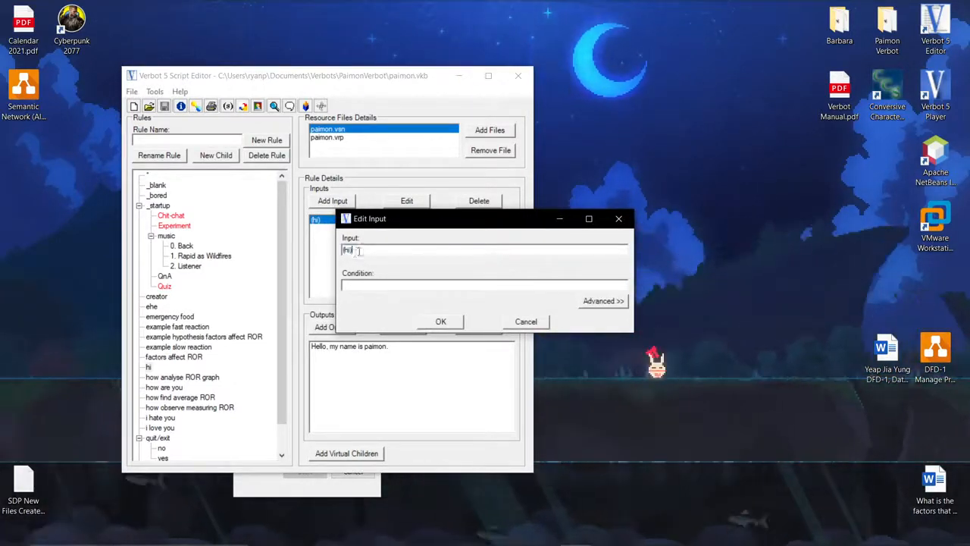
double_click(348, 251)
left_click(353, 251)
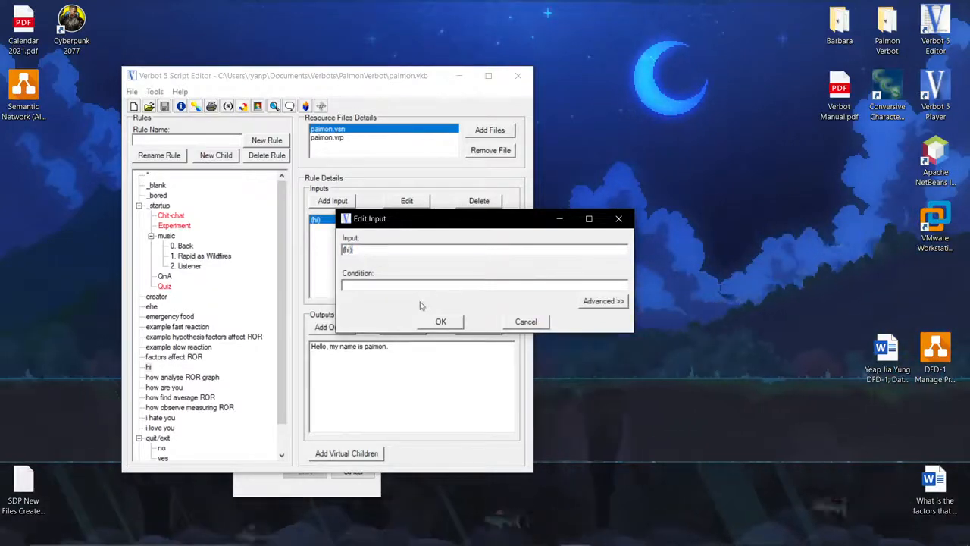
left_click(438, 323)
left_click(369, 347)
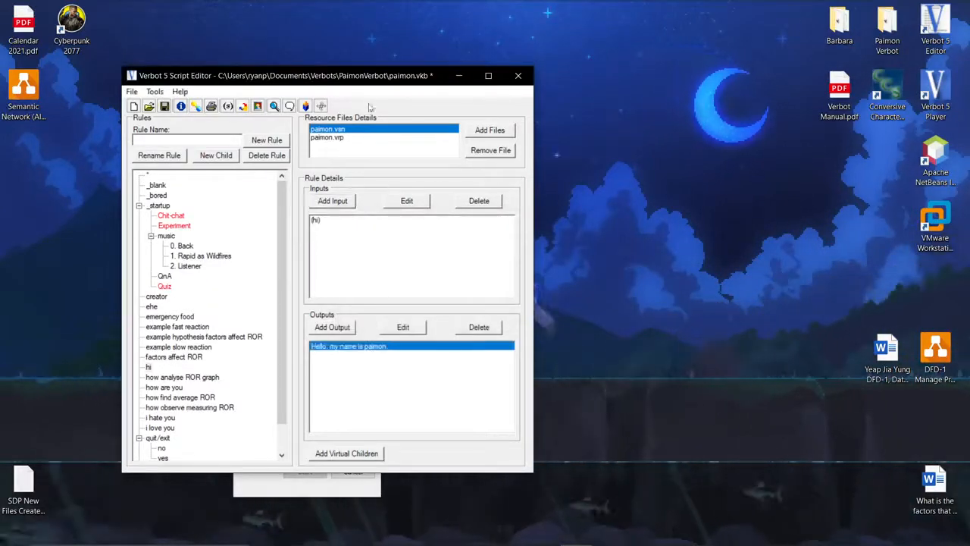
Open the Download page from the Verbot 5 player and close the browser tab again.
left_click_drag(358, 84, 290, 74)
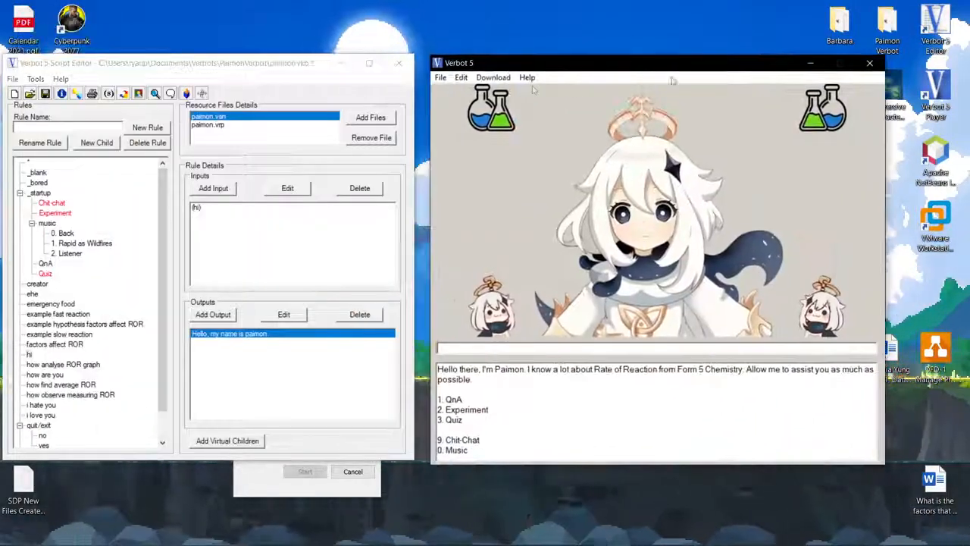
left_click(493, 78)
left_click(523, 91)
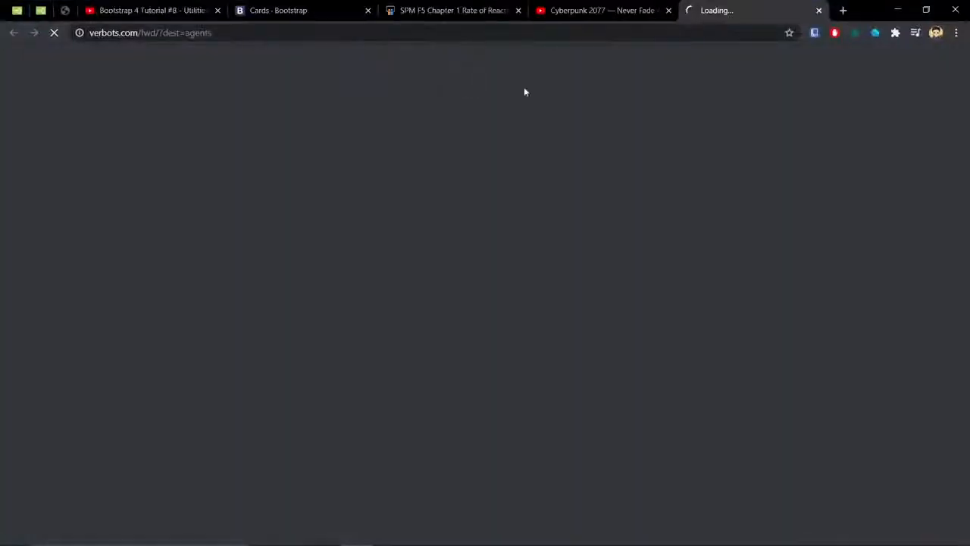
left_click(819, 11)
left_click(897, 10)
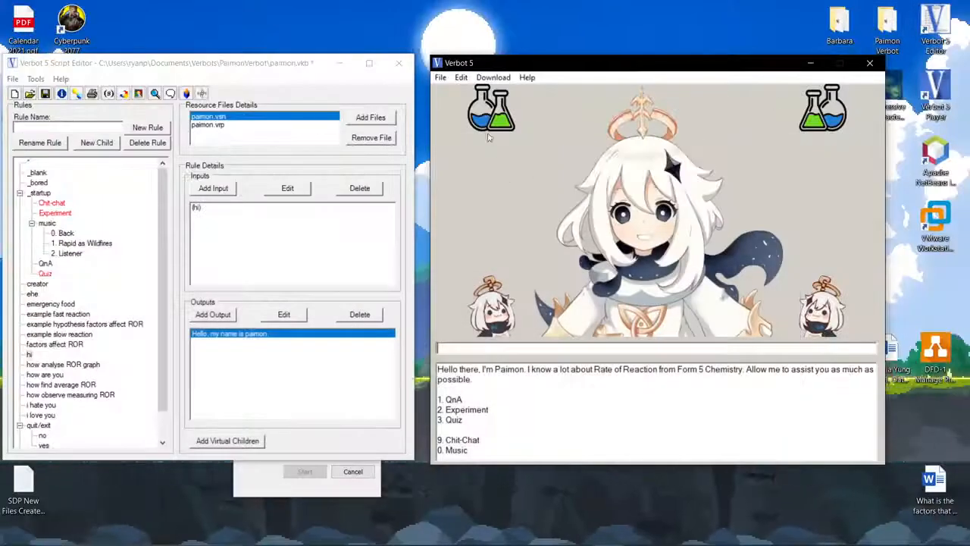
Open the player's Options and review its Avatar, Timers, Security, Parental Controls and KnowledgeBases tabs.
left_click(461, 77)
left_click(469, 96)
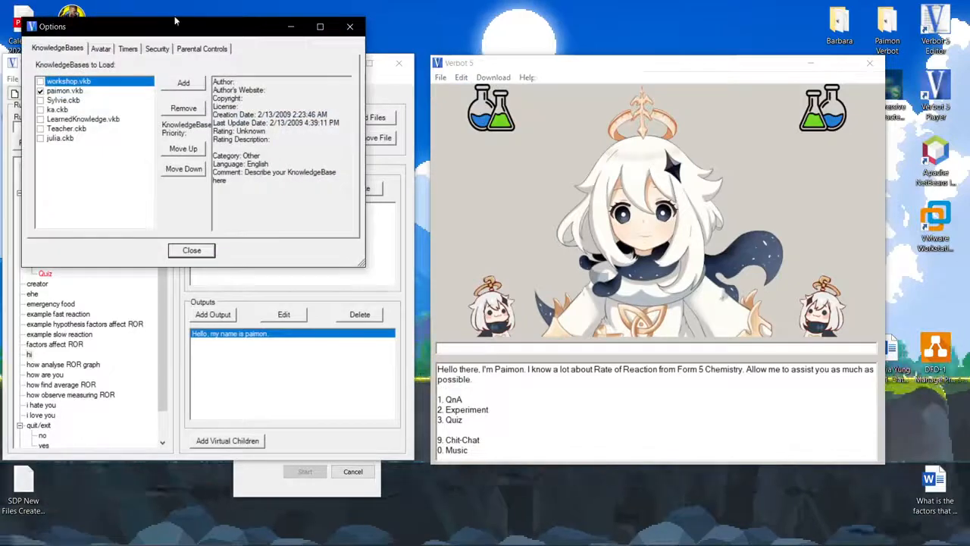
left_click_drag(216, 19, 677, 167)
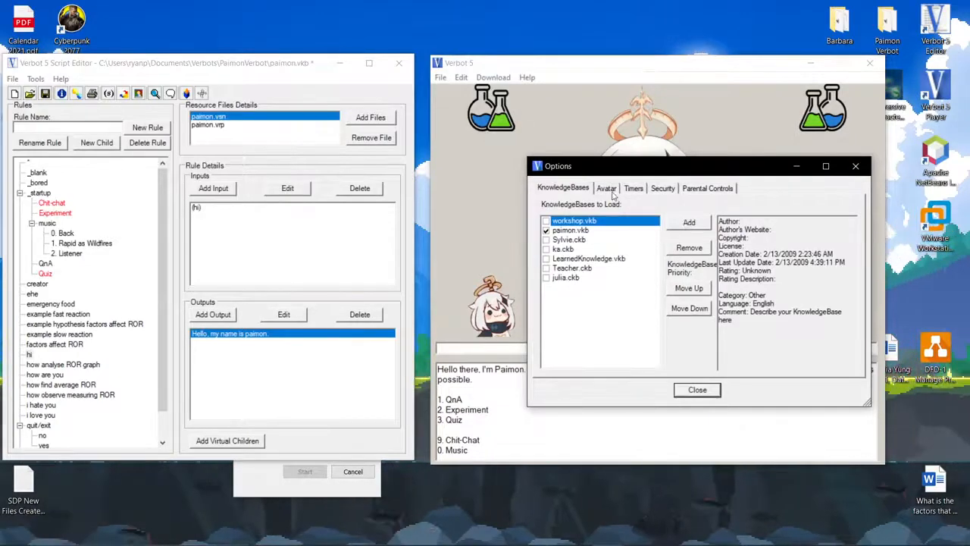
left_click(611, 192)
left_click(636, 191)
left_click(664, 191)
left_click(699, 191)
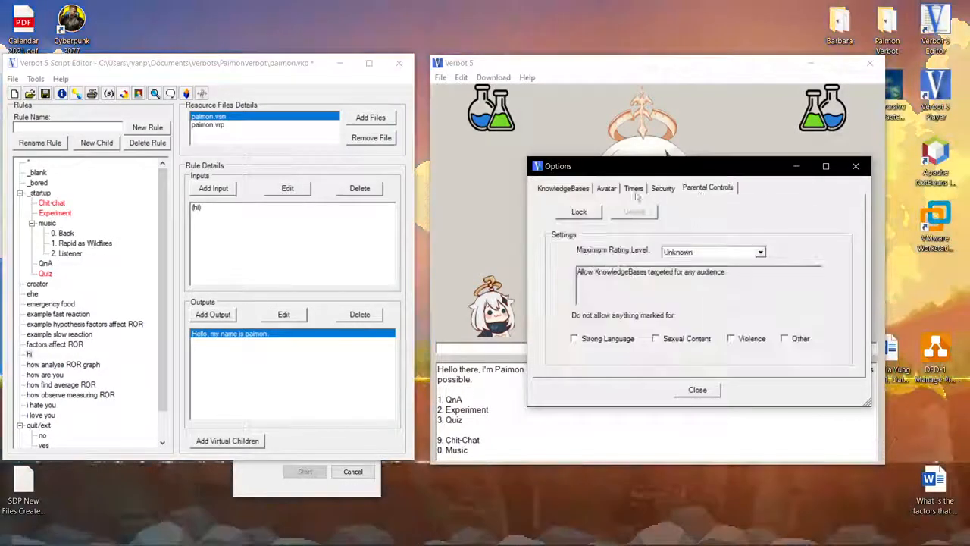
left_click(563, 189)
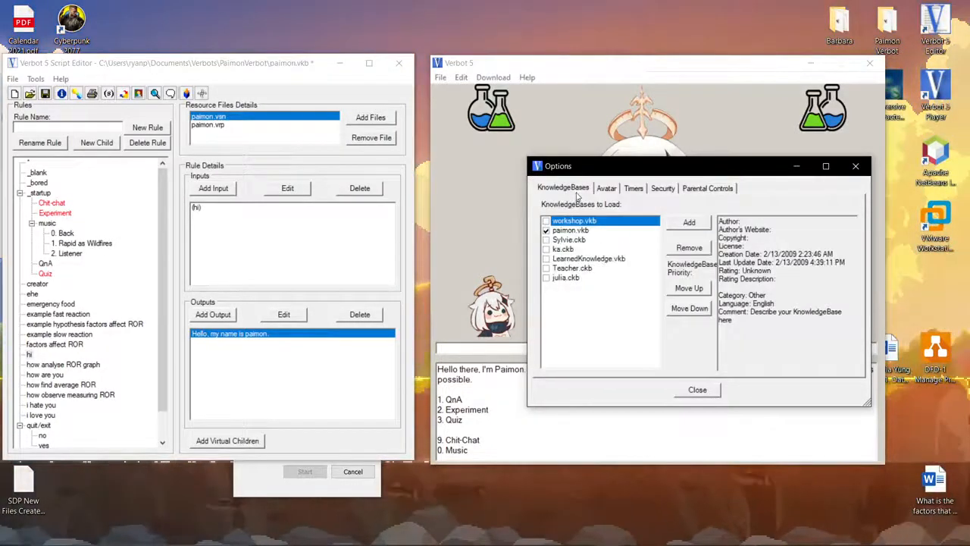
Select paimon.vkb and browse the PaimonVerbot folder for a knowledge base to add, then cancel and close Options.
left_click(585, 231)
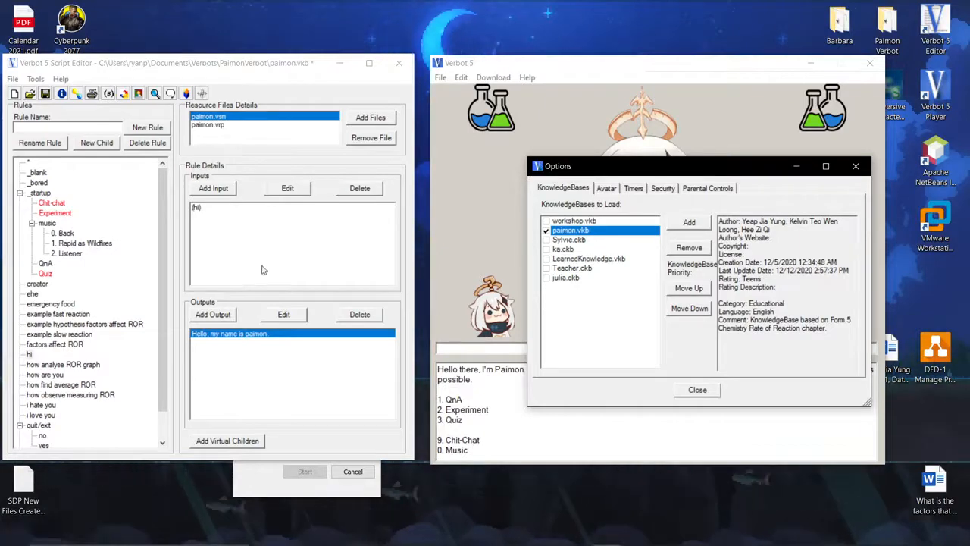
left_click(690, 223)
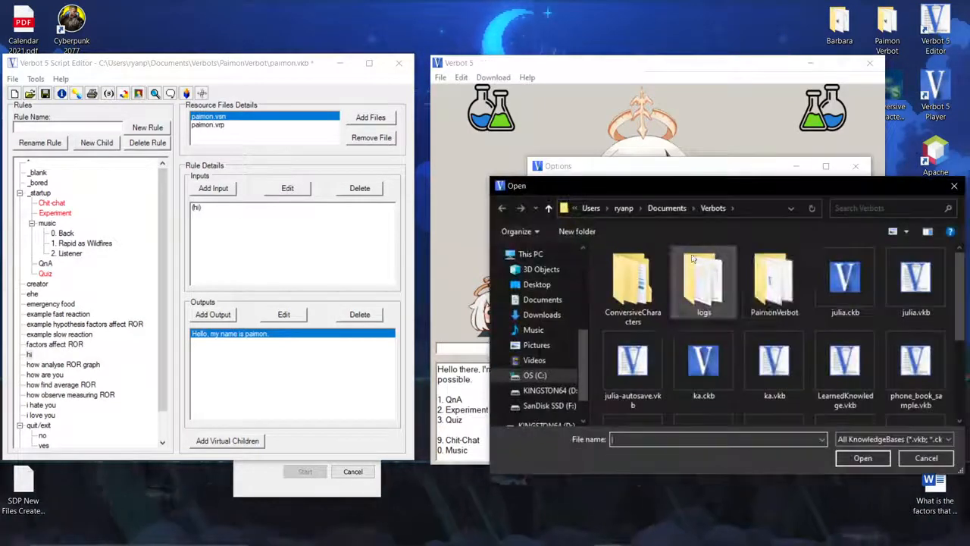
double_click(746, 277)
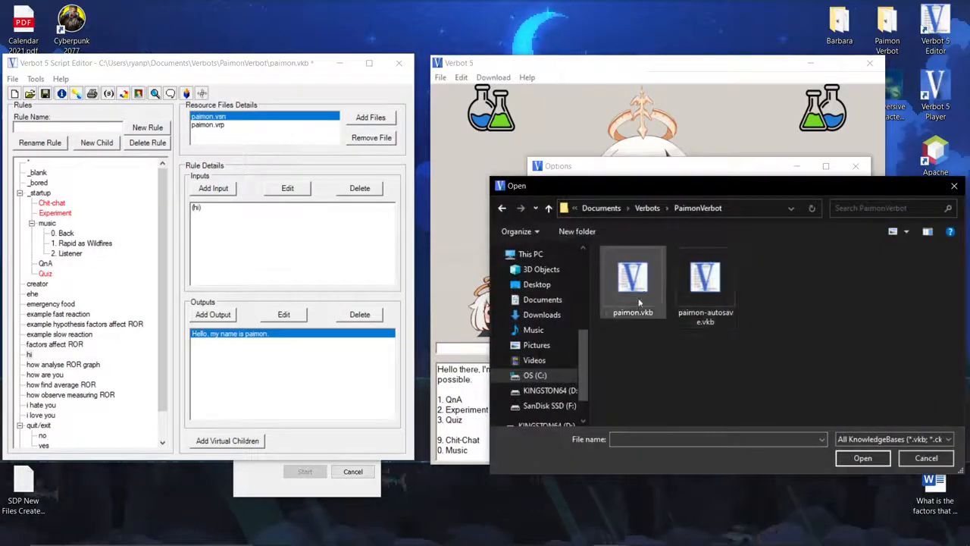
left_click(954, 185)
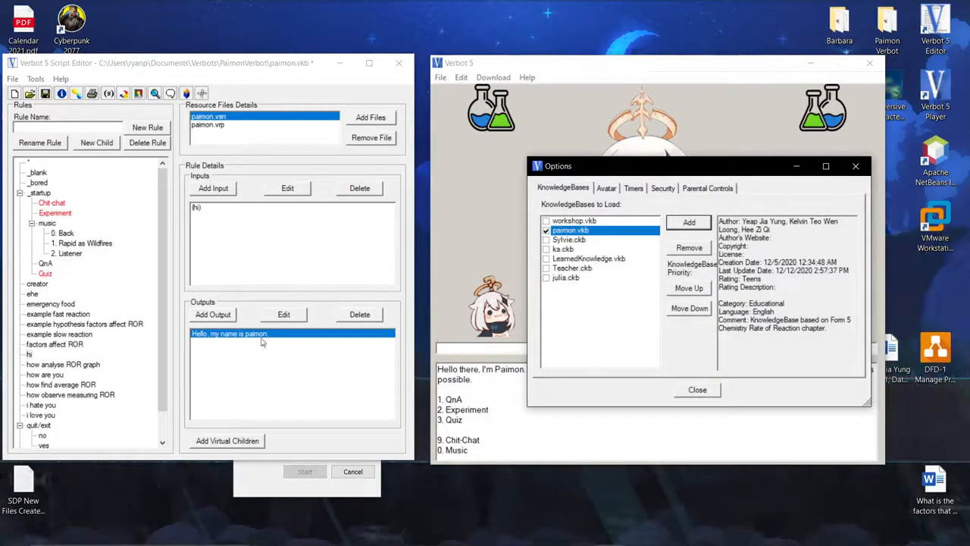
left_click(858, 172)
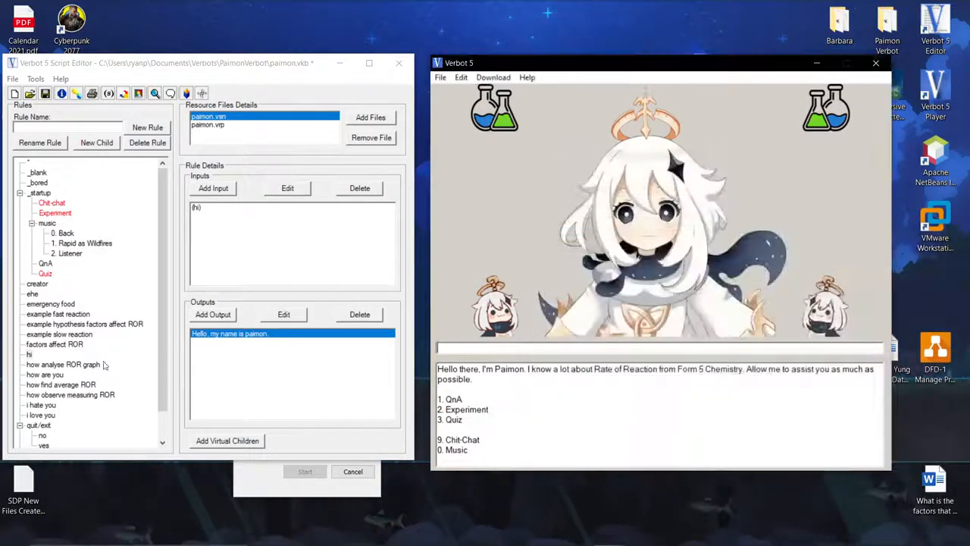
Select the hi rule and test the bot by sending hey in the player.
left_click(31, 353)
left_click(520, 351)
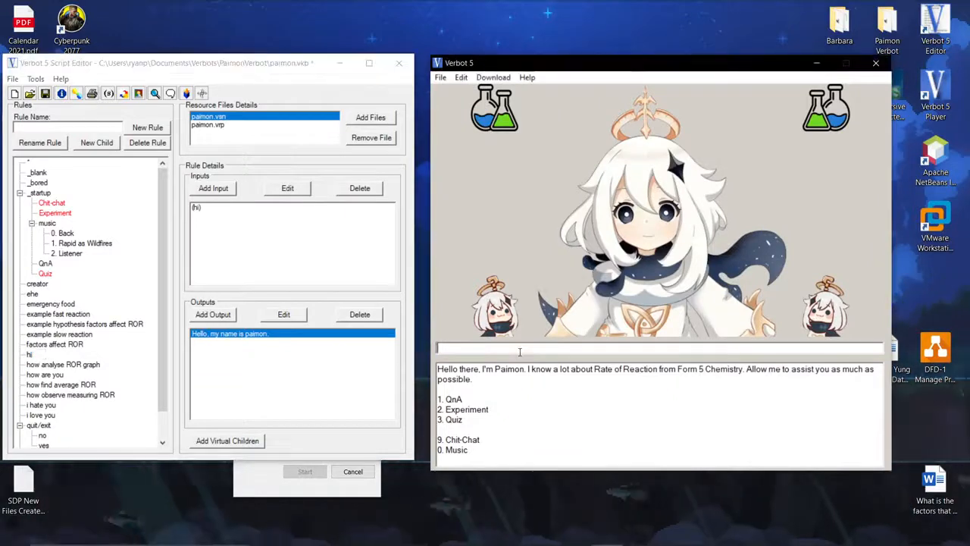
type("hey")
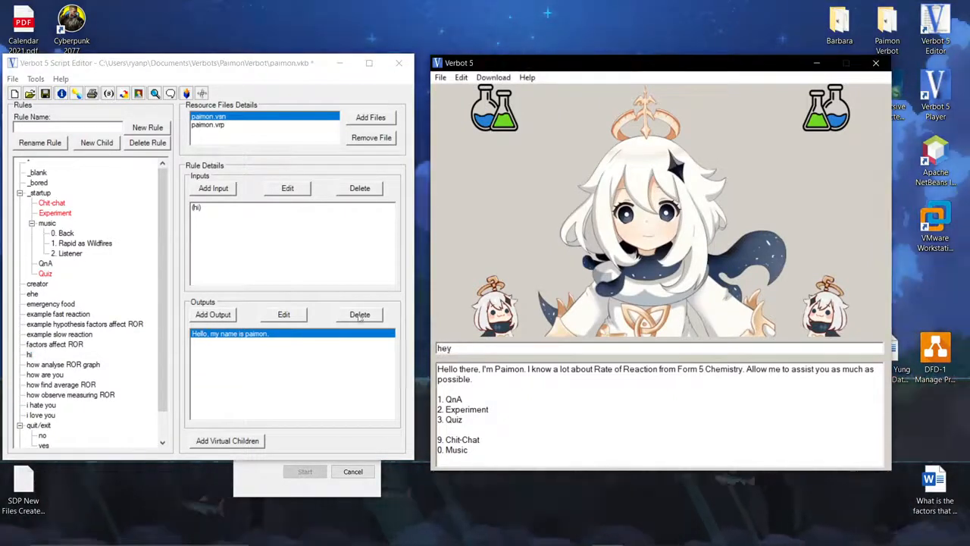
key("Return")
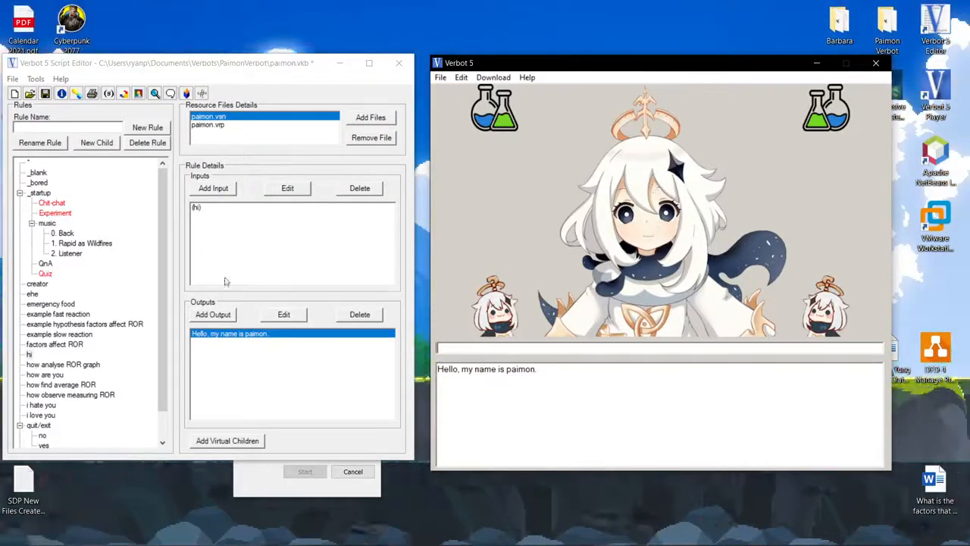
Select the _startup rule and review the input and output replacements in the paimon.vrp replacement profile.
left_click(40, 194)
left_click(460, 77)
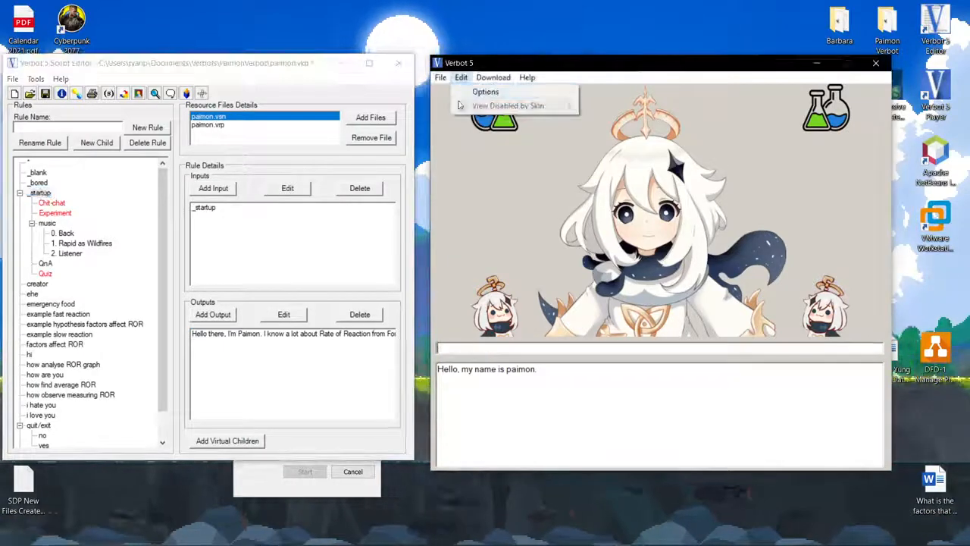
mouse_move(440, 78)
left_click(446, 105)
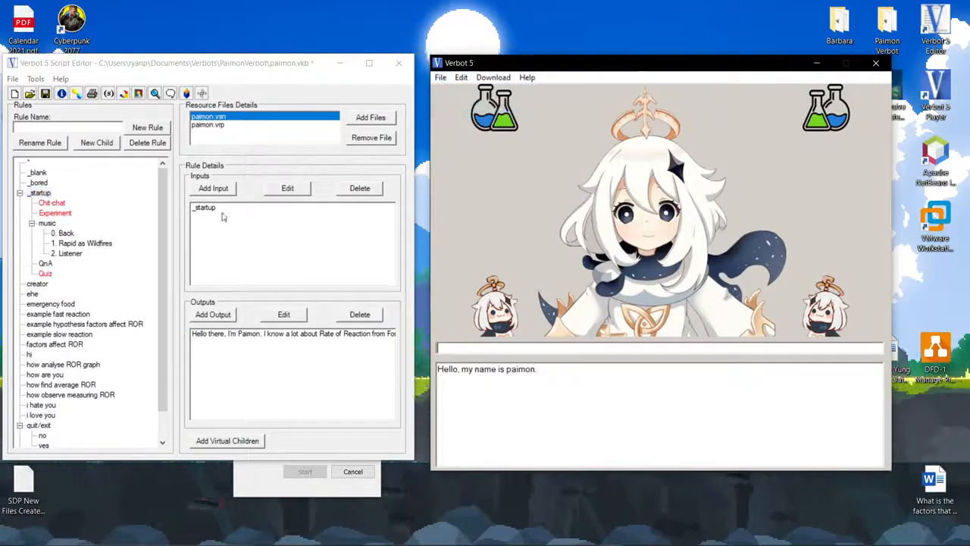
double_click(208, 125)
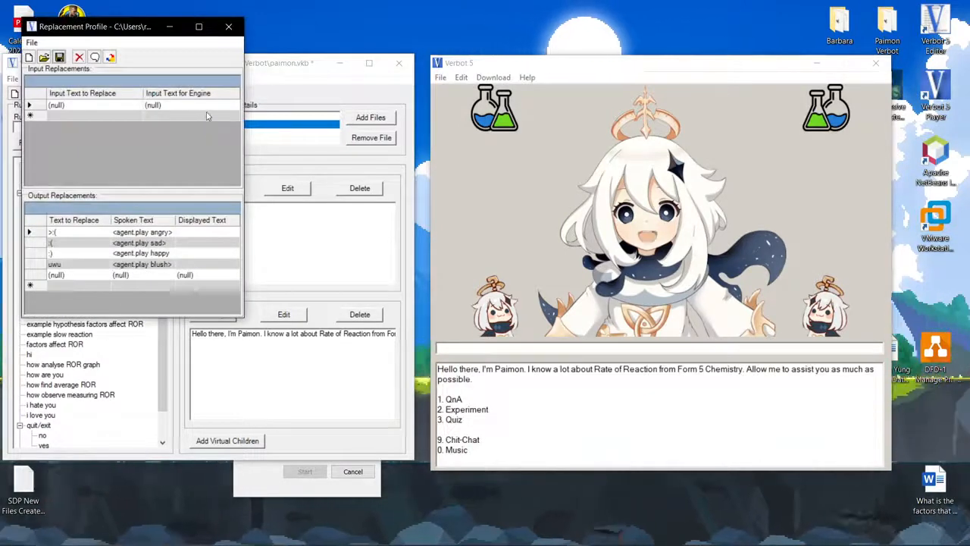
left_click(228, 27)
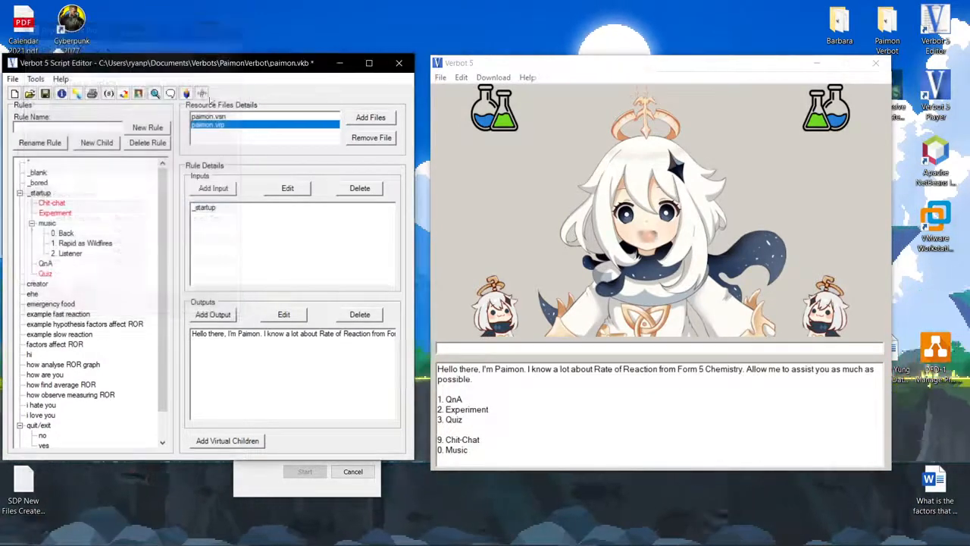
Review the Chit-chat, Experiment, i love you and i hate you rules' inputs and outputs.
left_click(53, 203)
left_click(53, 213)
scroll(59, 310, "down", 1)
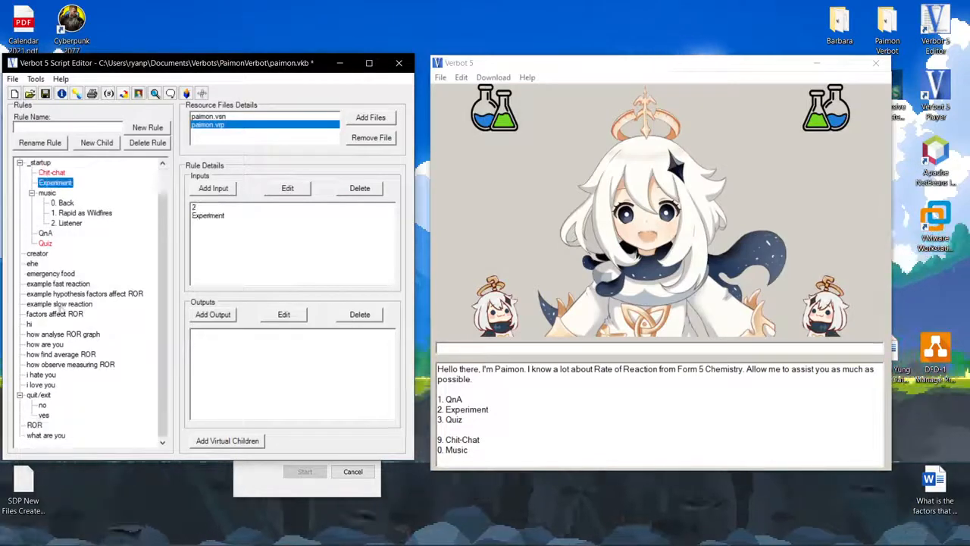
left_click(42, 384)
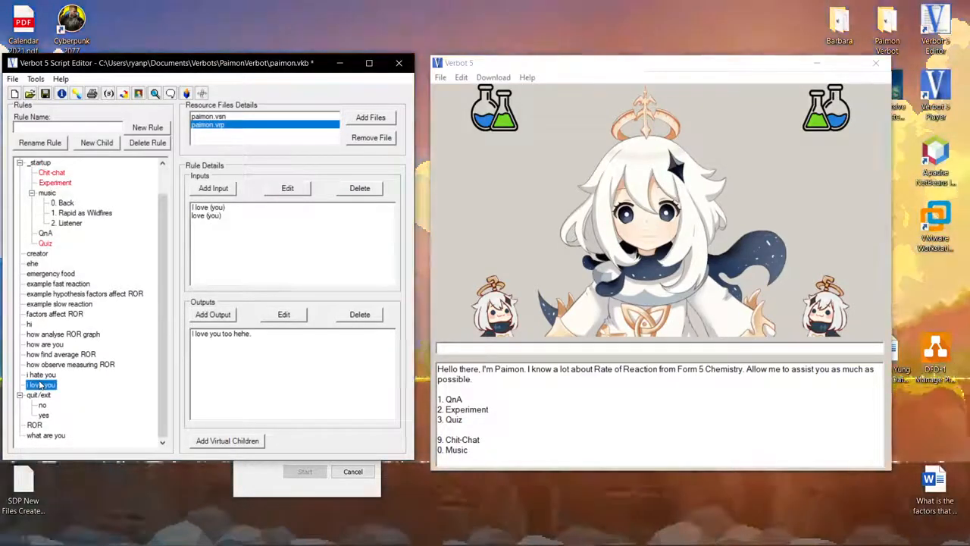
left_click(42, 375)
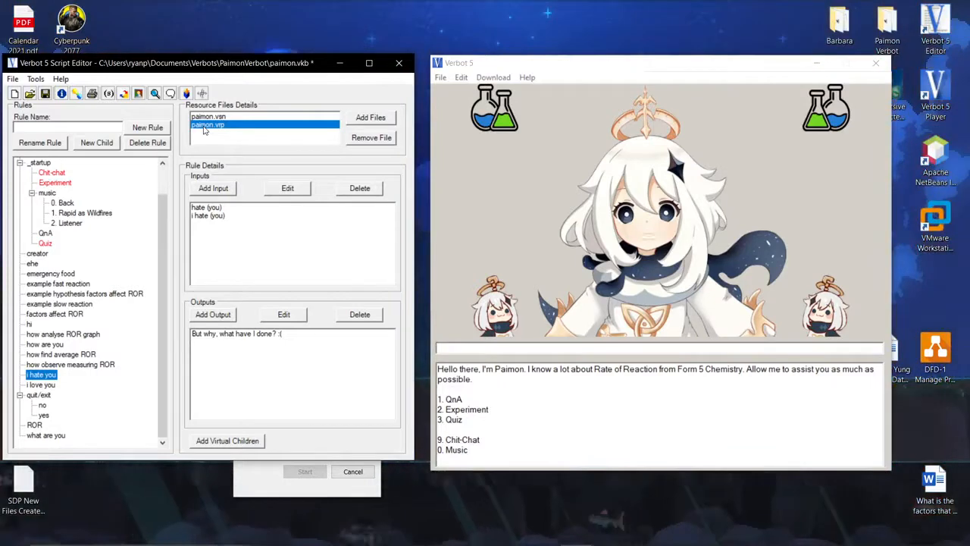
Open the paimon.vrp replacement profile, enlarge its window, and inspect the output replacement rows.
double_click(203, 128)
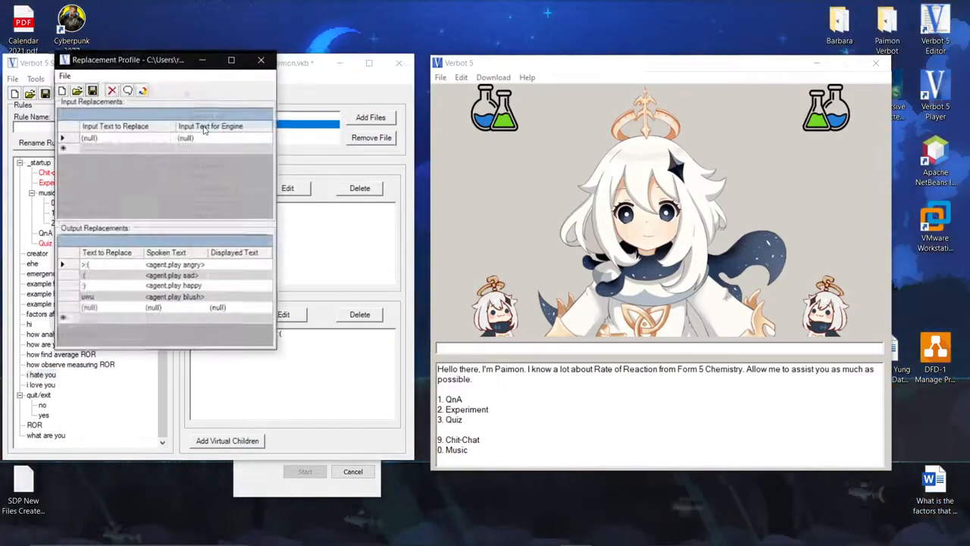
left_click_drag(205, 29, 373, 184)
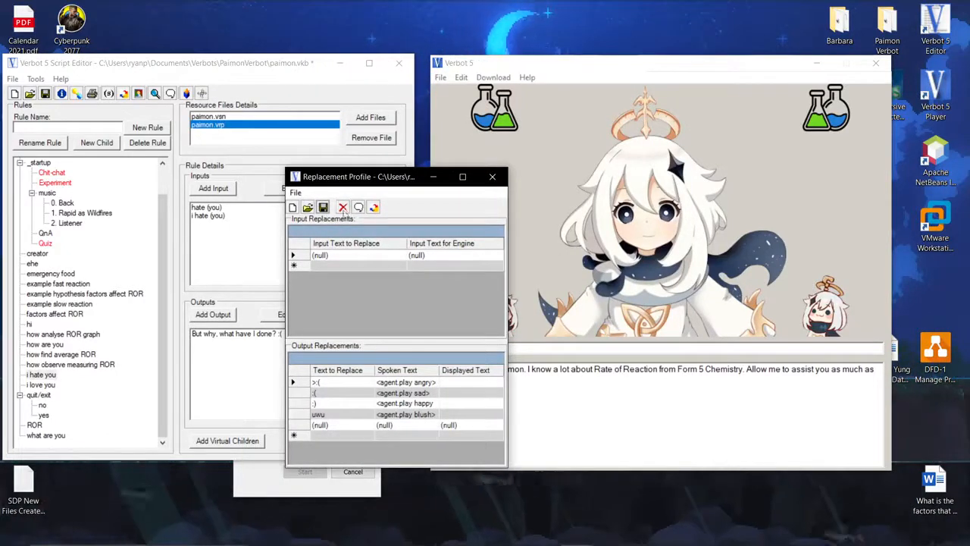
left_click_drag(510, 167, 724, 48)
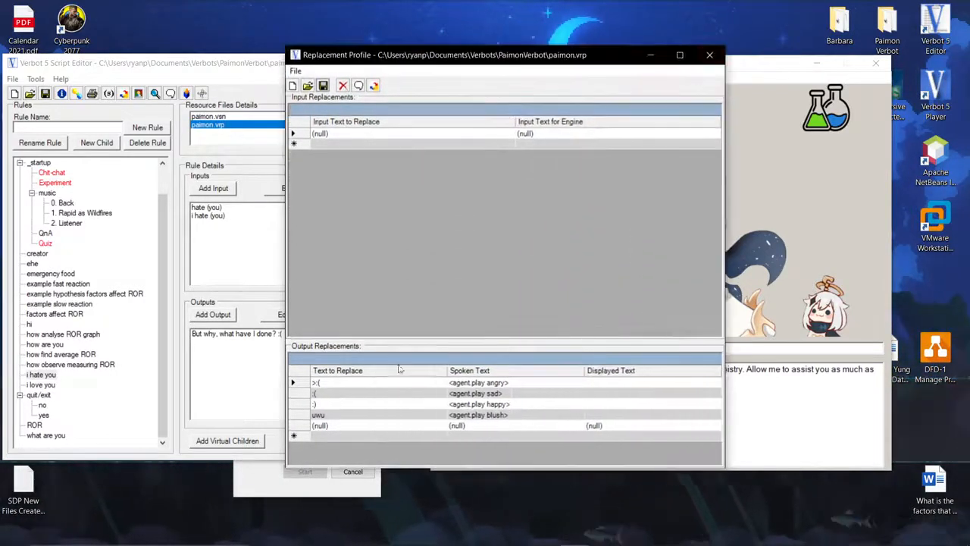
left_click(345, 403)
left_click(344, 403)
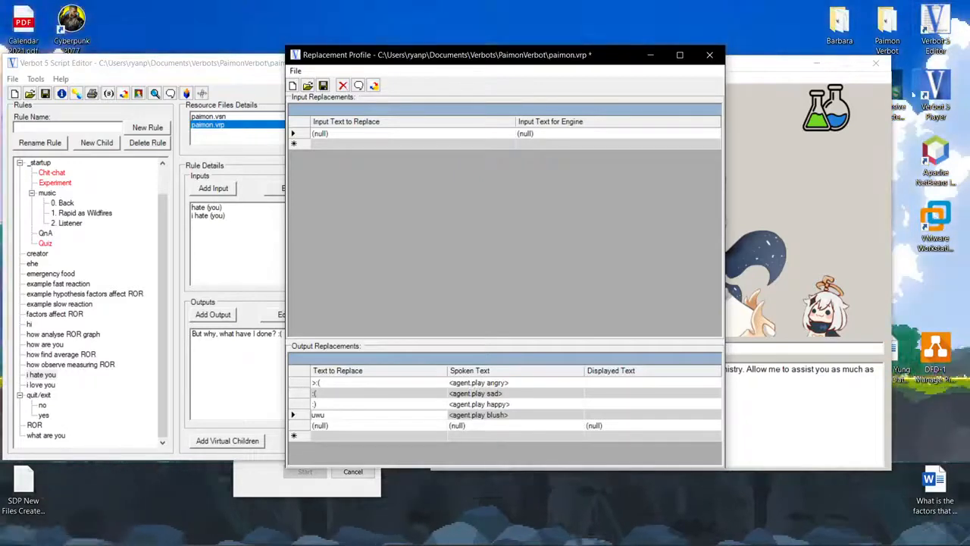
Open Conversive Character Studio, load paimon.ccs, and open its Default viseme group.
left_click(907, 98)
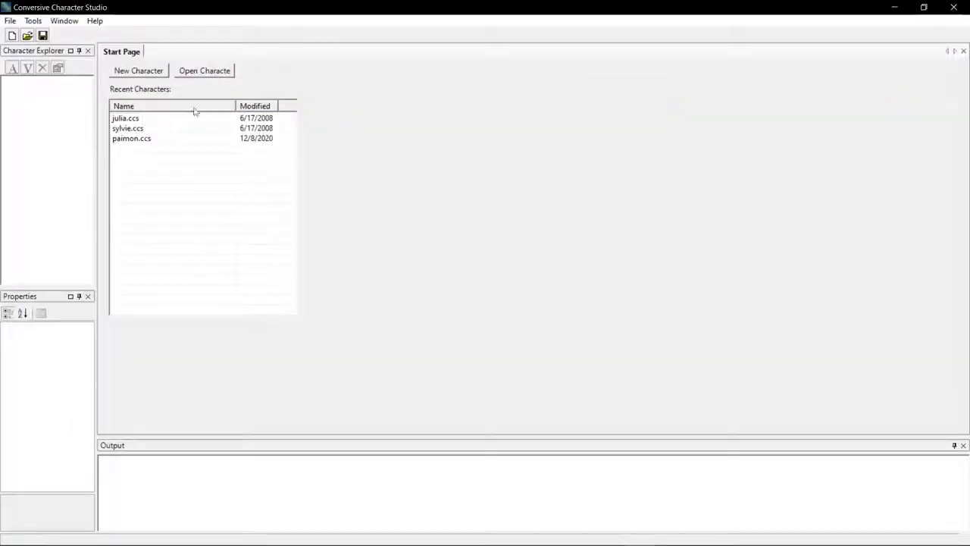
double_click(130, 139)
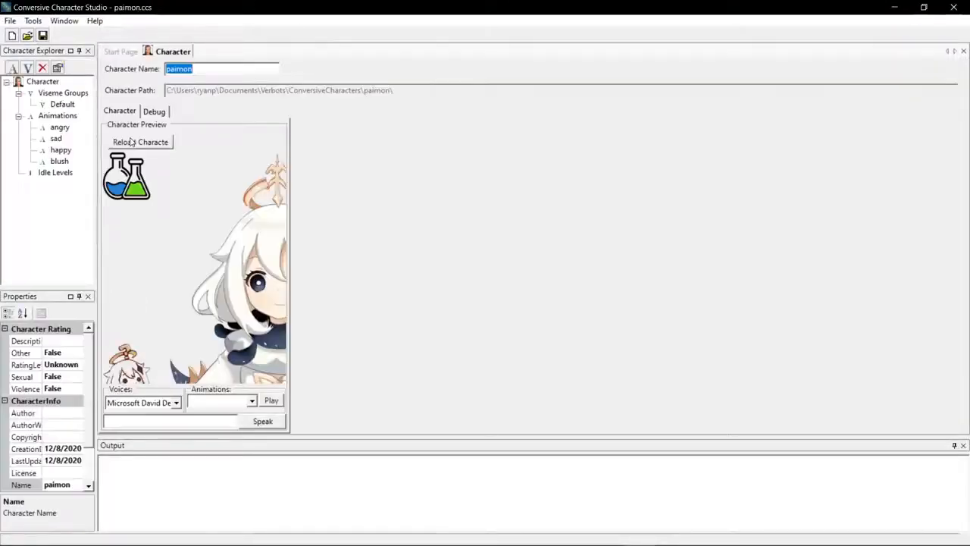
double_click(63, 104)
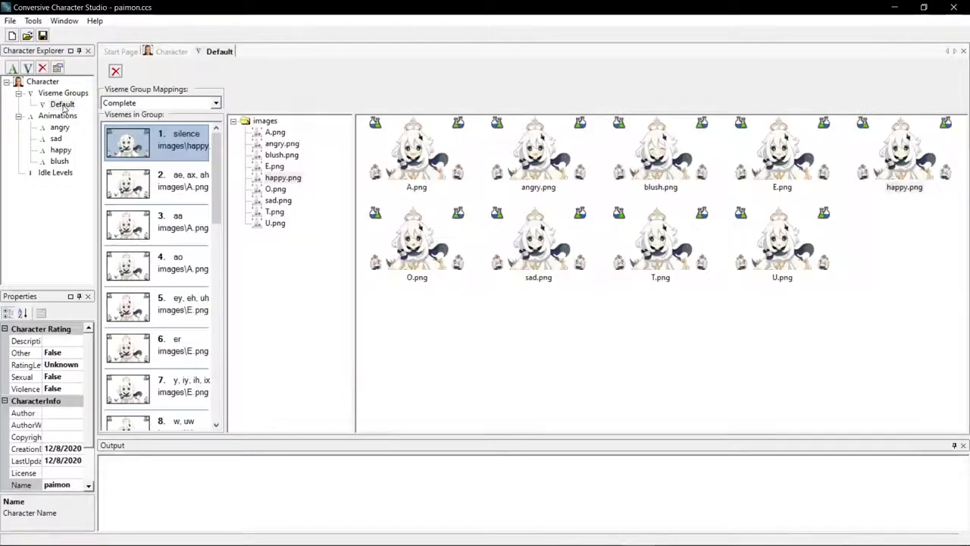
double_click(338, 9)
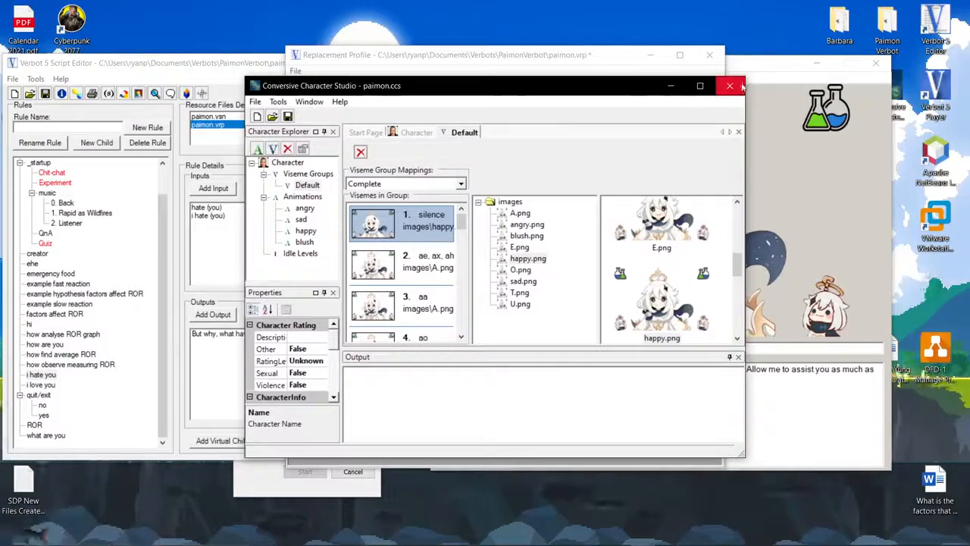
left_click(705, 86)
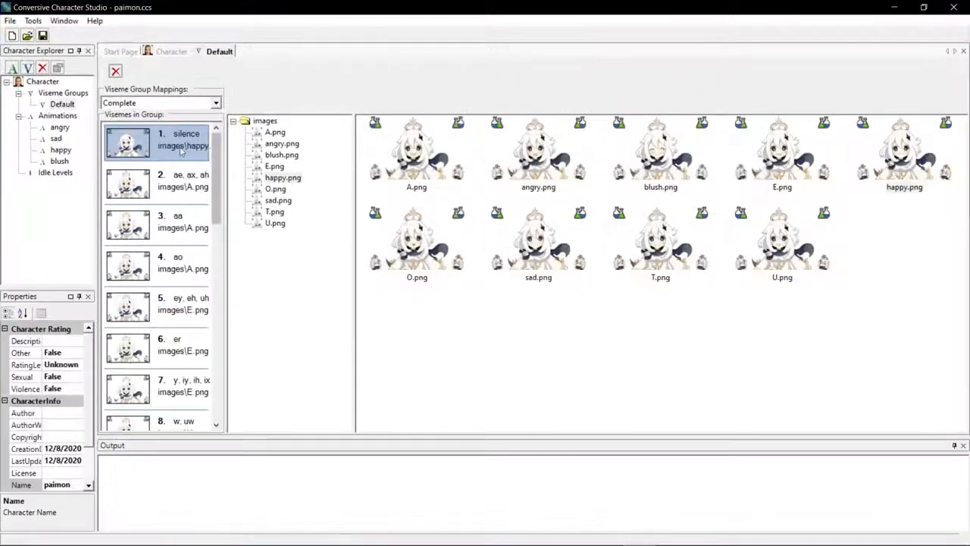
Browse the visemes in the Default group and their images, then open the angry animation.
left_click_drag(218, 194, 221, 236)
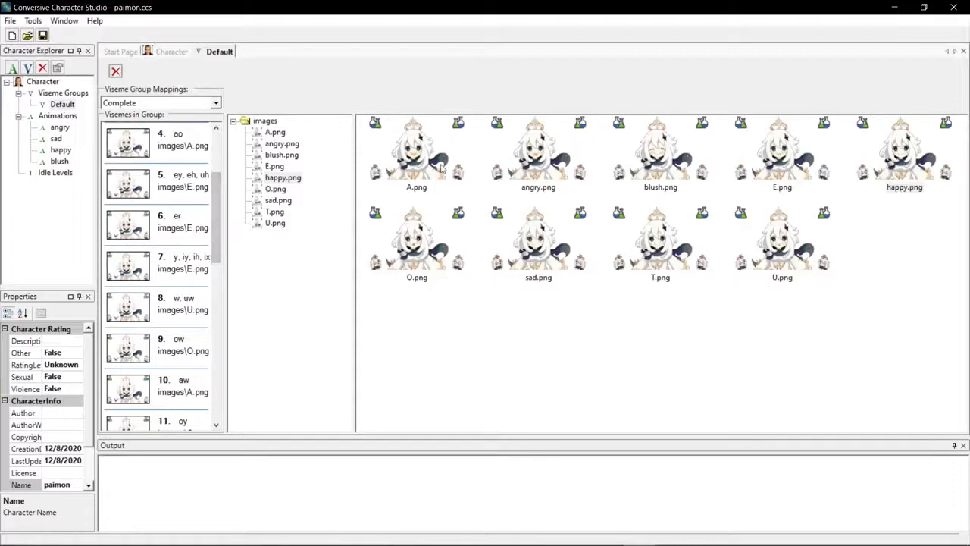
mouse_move(442, 169)
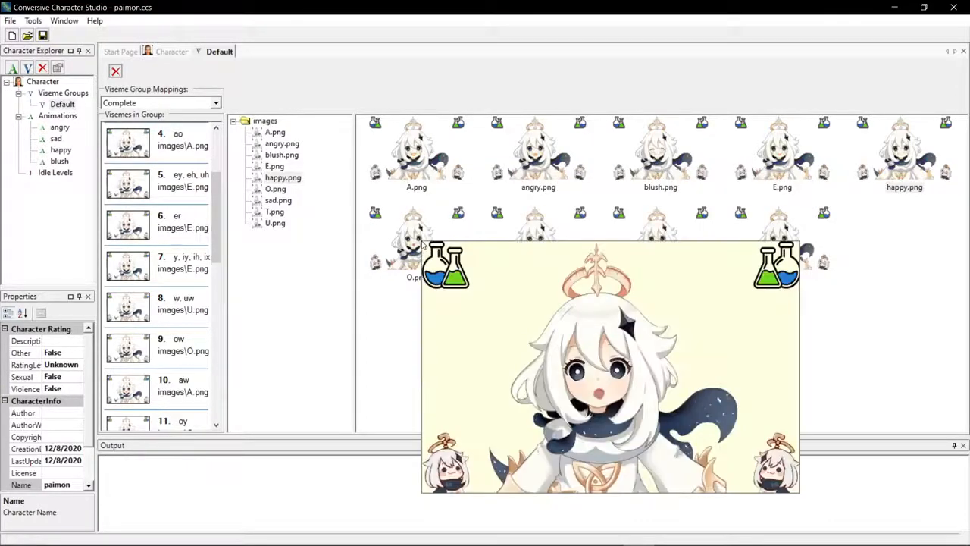
left_click_drag(218, 243, 218, 260)
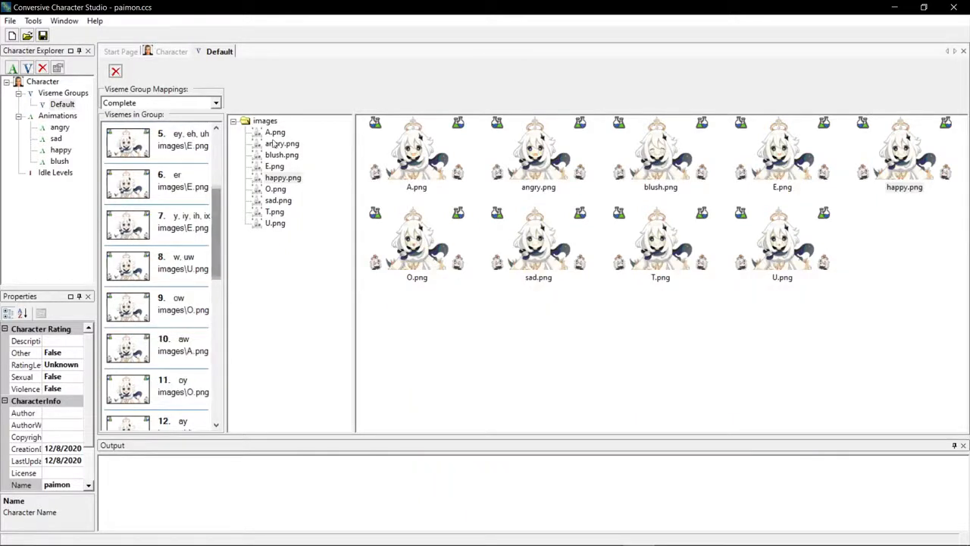
left_click_drag(218, 197, 217, 134)
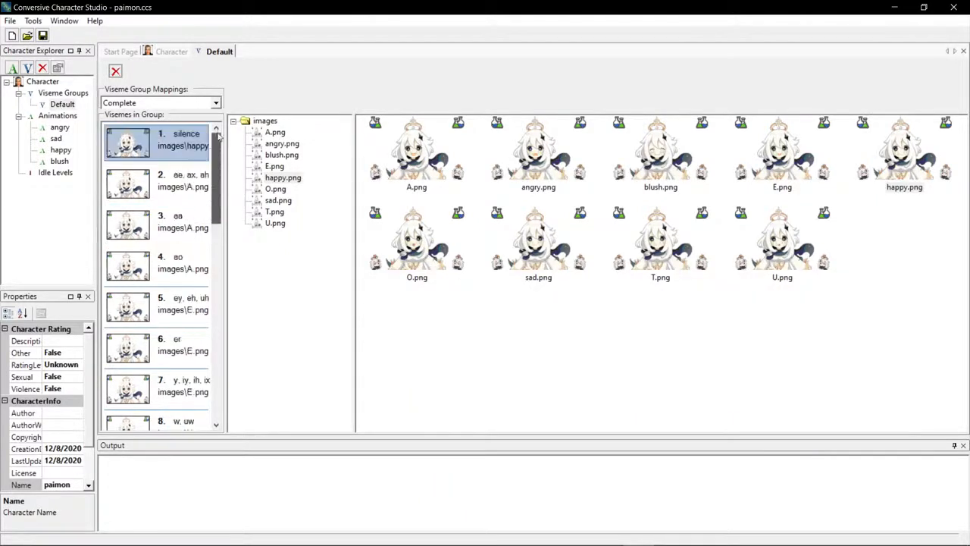
left_click(192, 182)
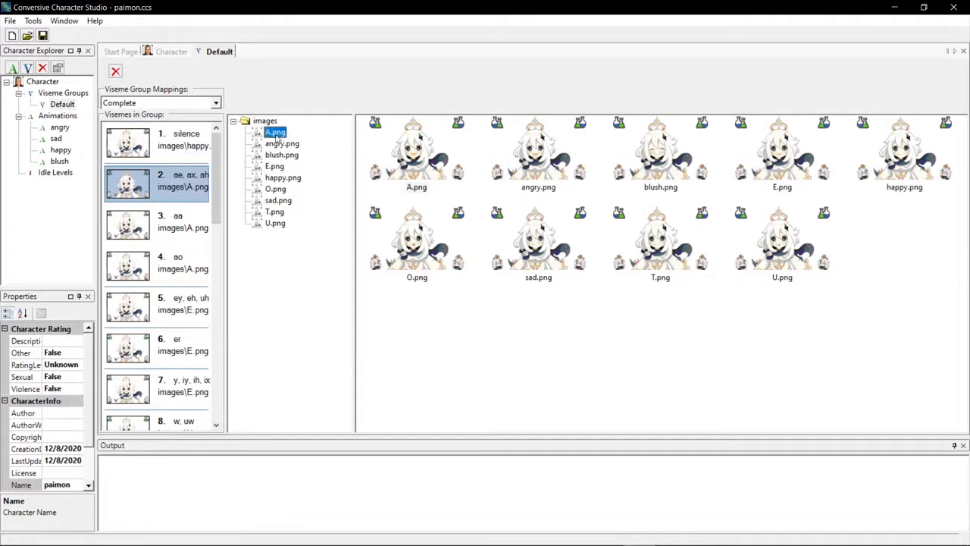
double_click(57, 129)
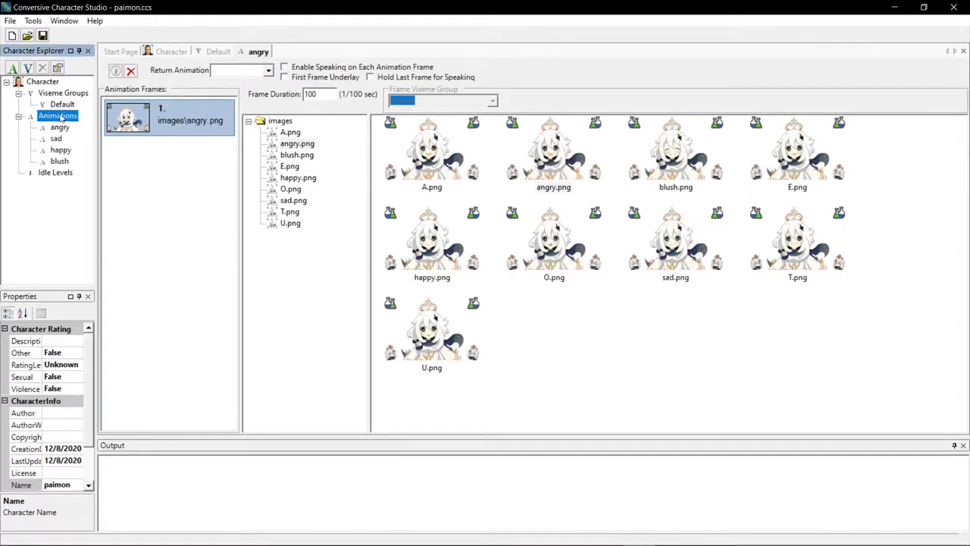
Add a new animation with an angry.png frame, then delete it and return to the angry animation.
left_click(13, 69)
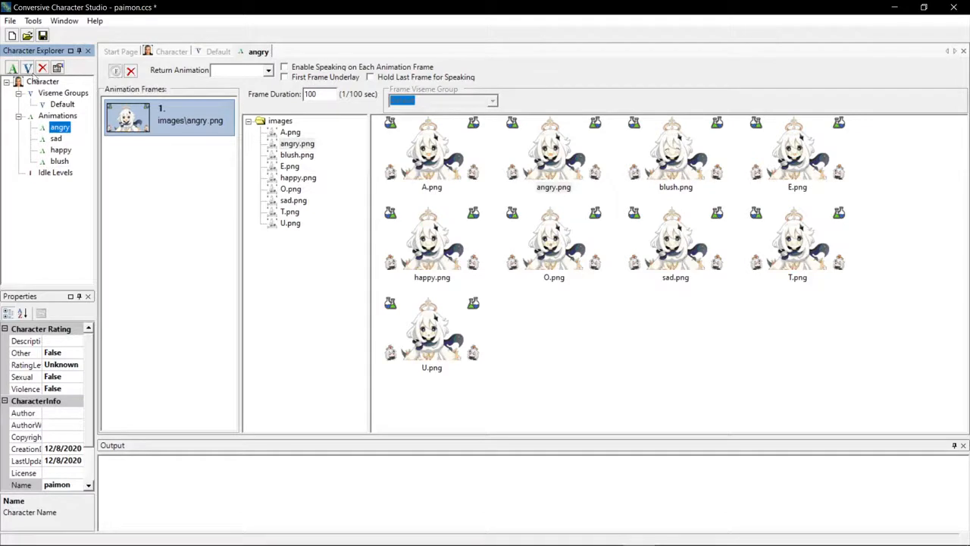
left_click(72, 174)
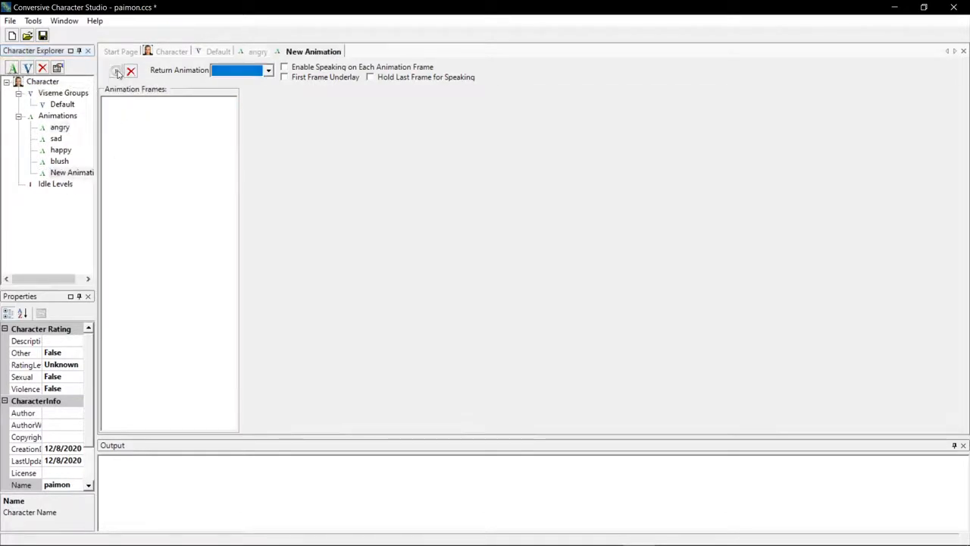
left_click(116, 70)
left_click(249, 121)
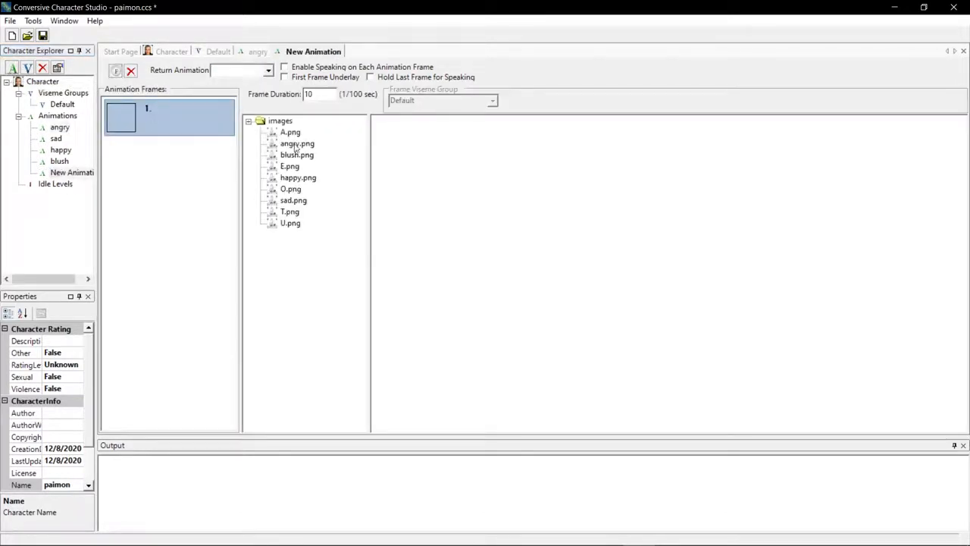
left_click(296, 144)
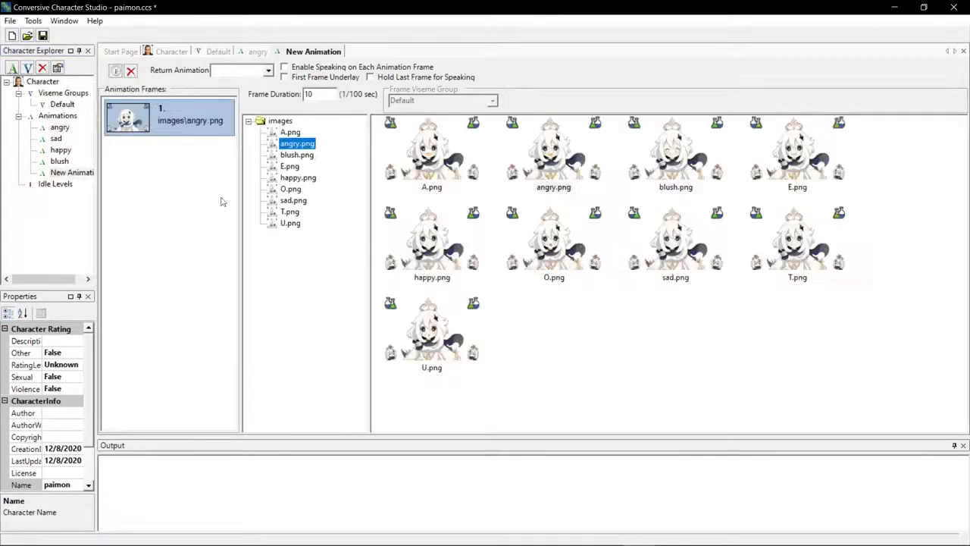
left_click(131, 71)
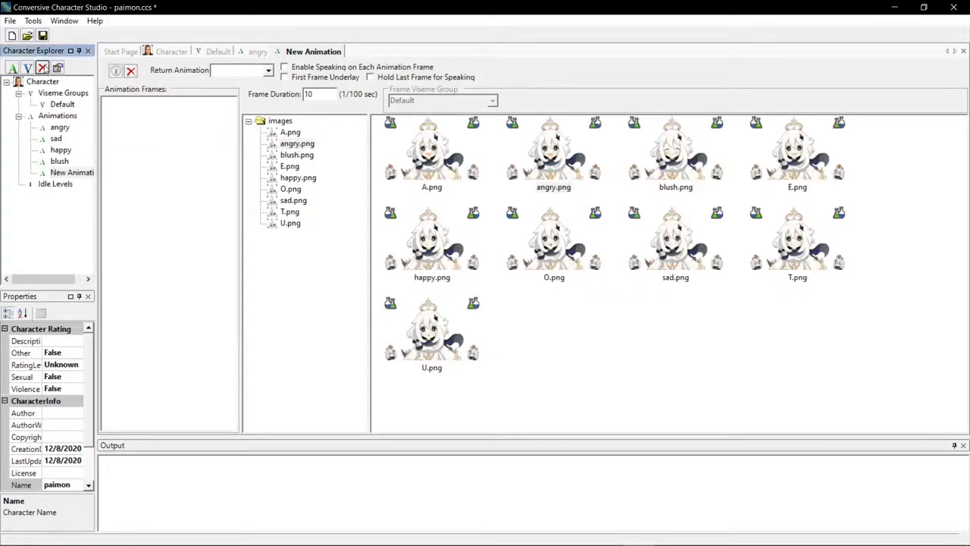
left_click(59, 128)
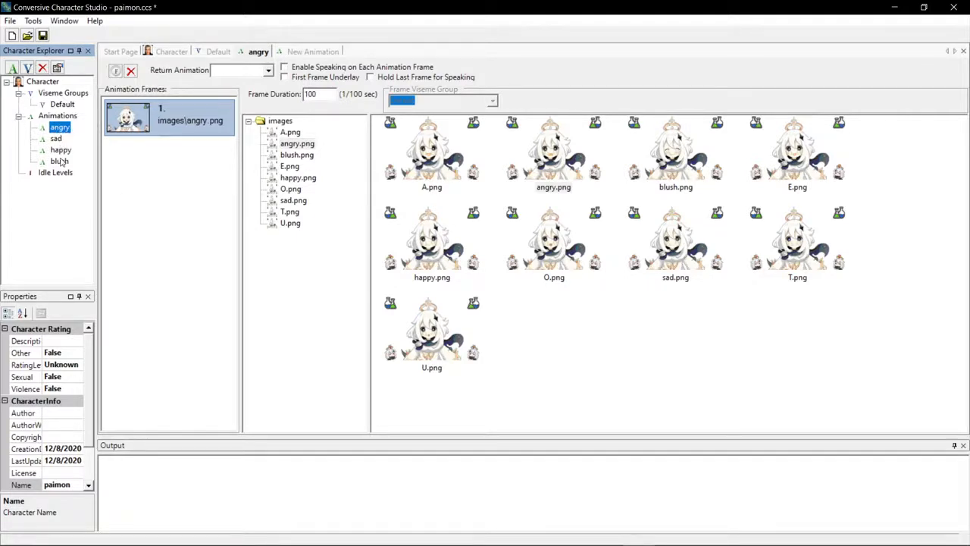
Close the replacement profile and Character Studio without saving changes.
mouse_move(472, 531)
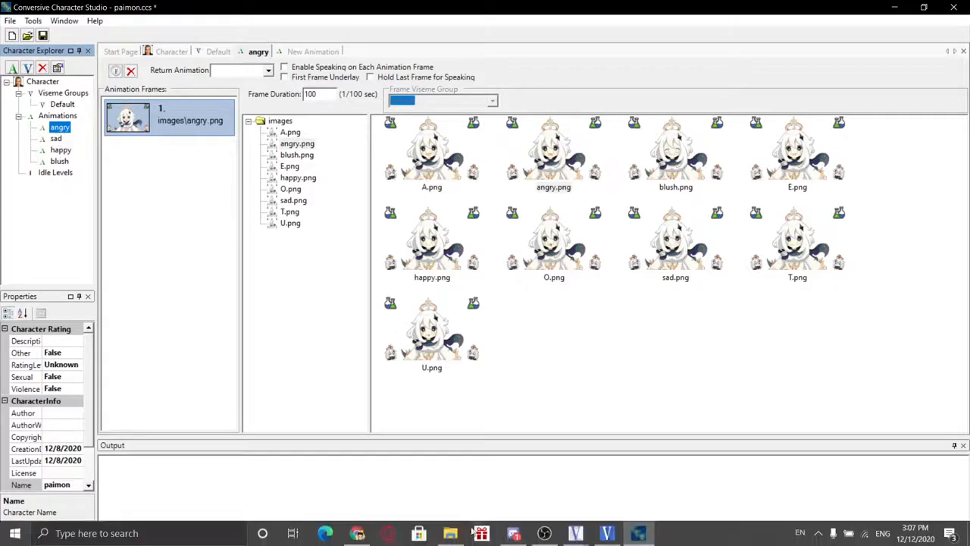
mouse_move(614, 535)
mouse_move(576, 534)
left_click(623, 509)
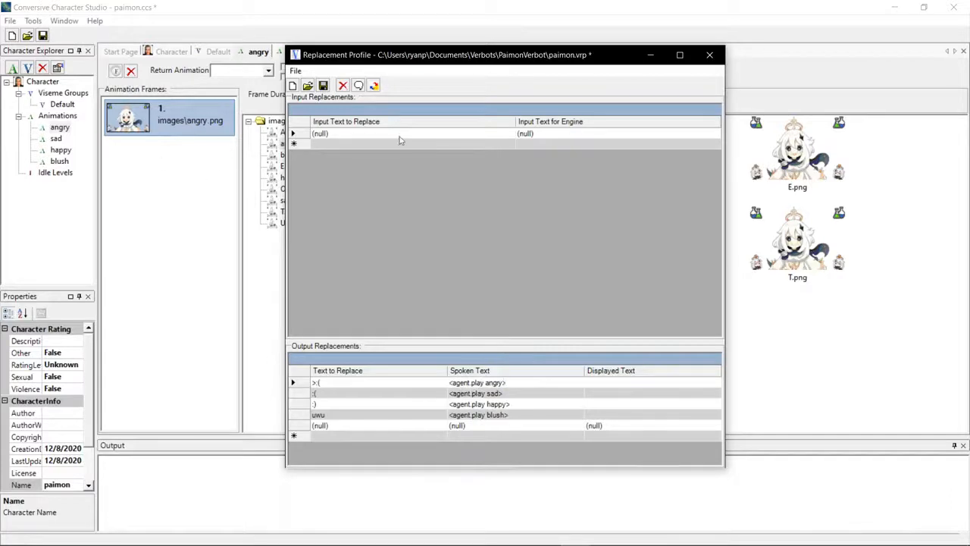
left_click(709, 57)
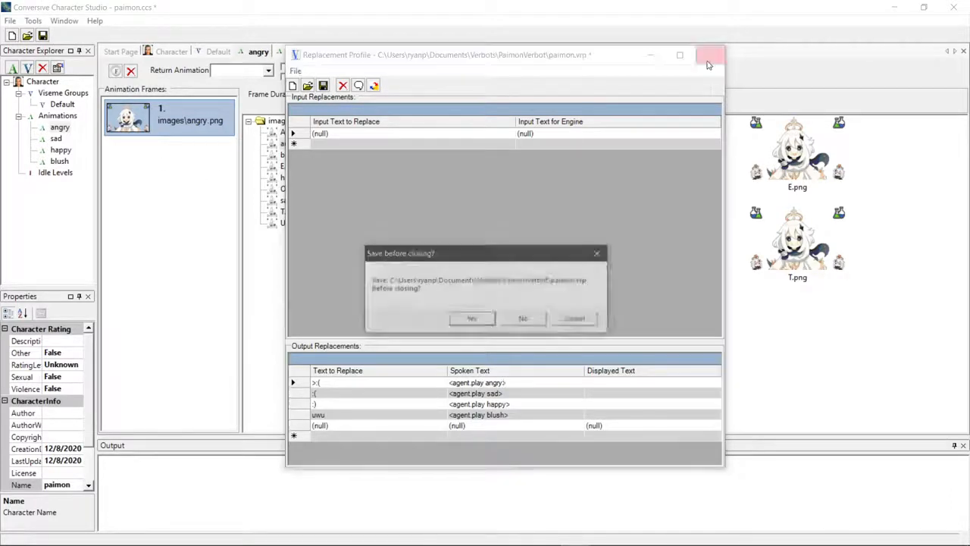
left_click(525, 320)
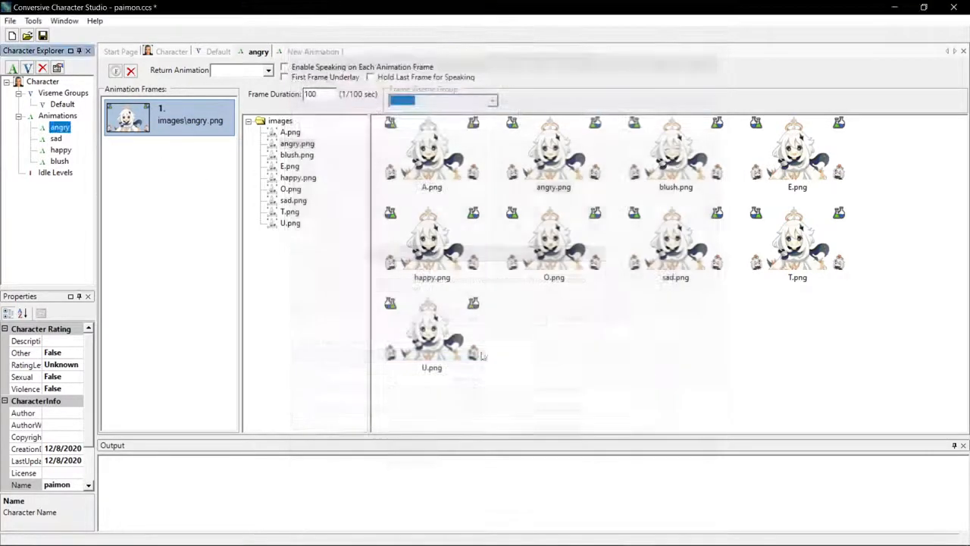
left_click(953, 7)
left_click(536, 323)
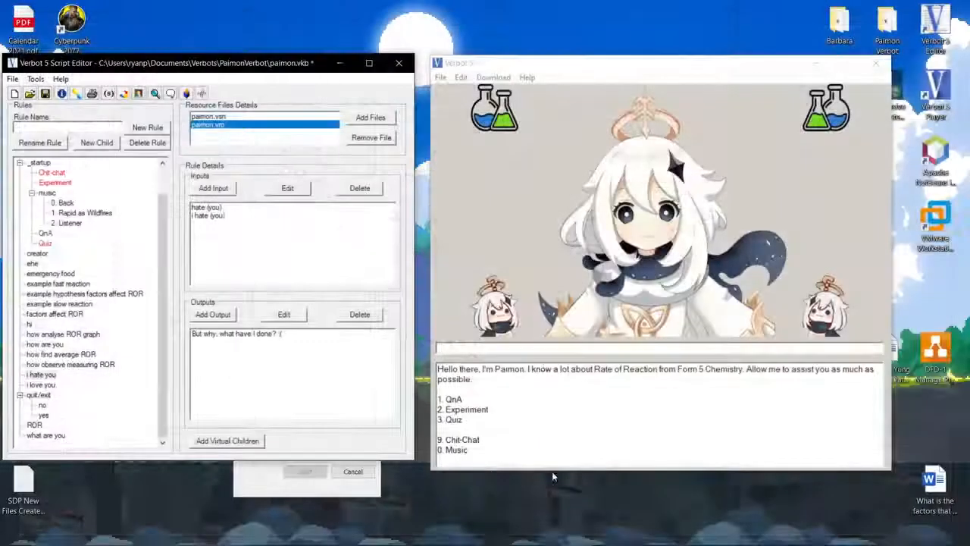
Select the i hate you rule and test the bot by sending hate you in the player.
left_click(42, 374)
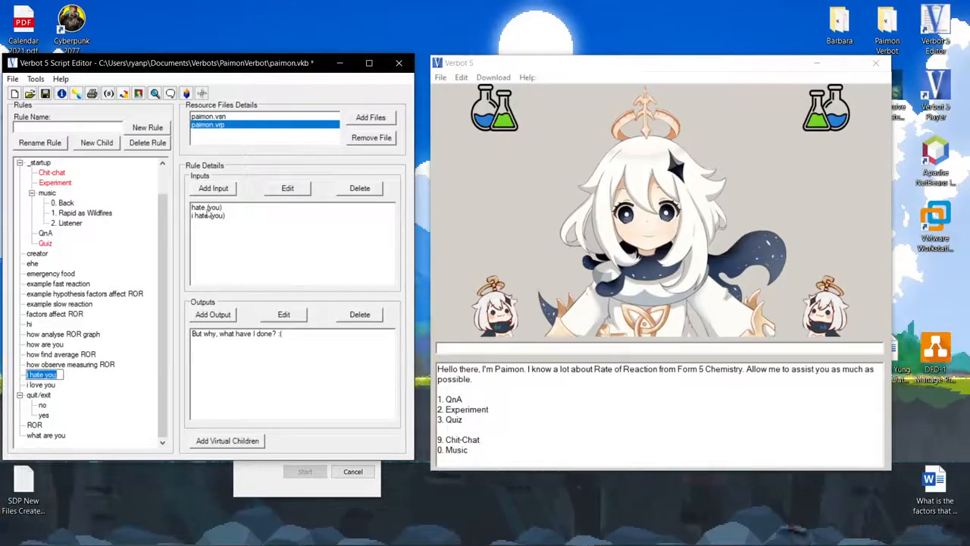
left_click(227, 337)
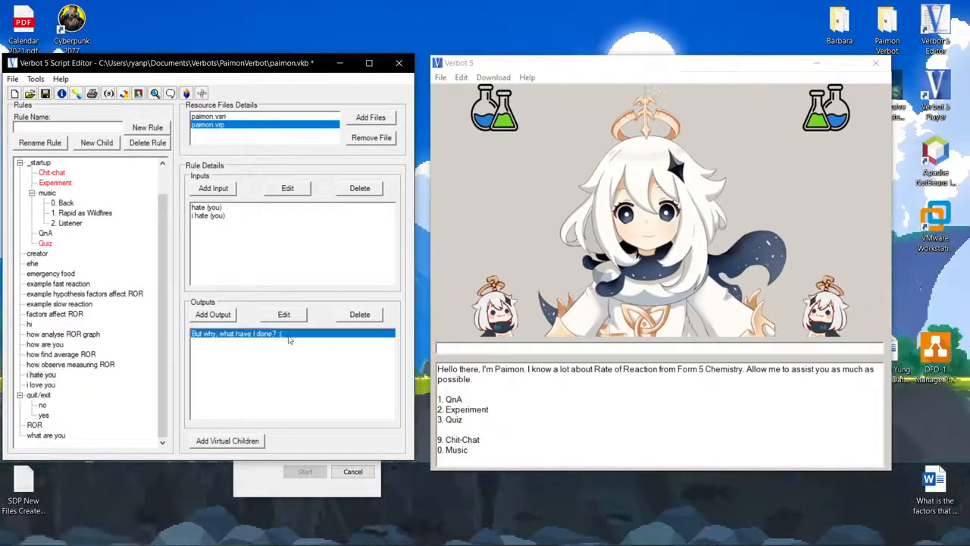
left_click(467, 349)
type("ha")
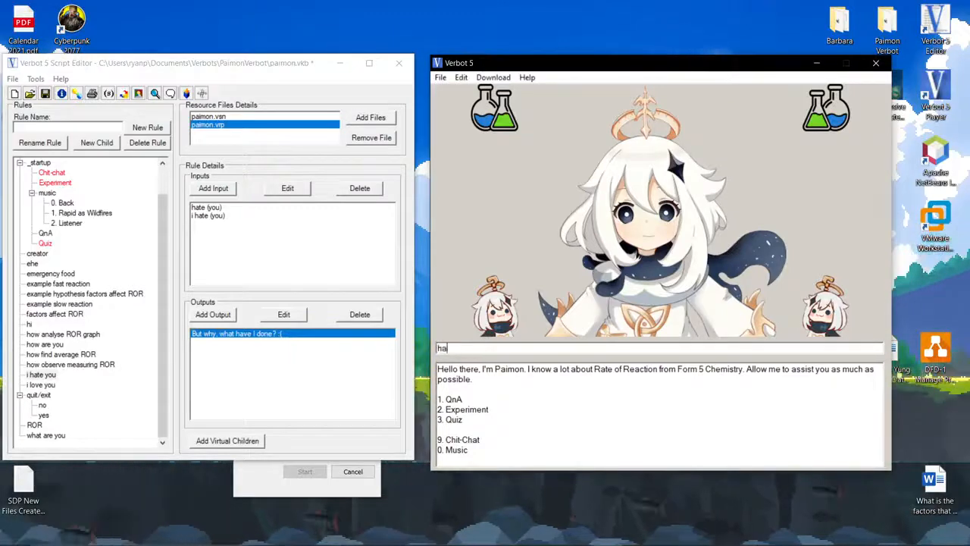
type("te you")
key("Return")
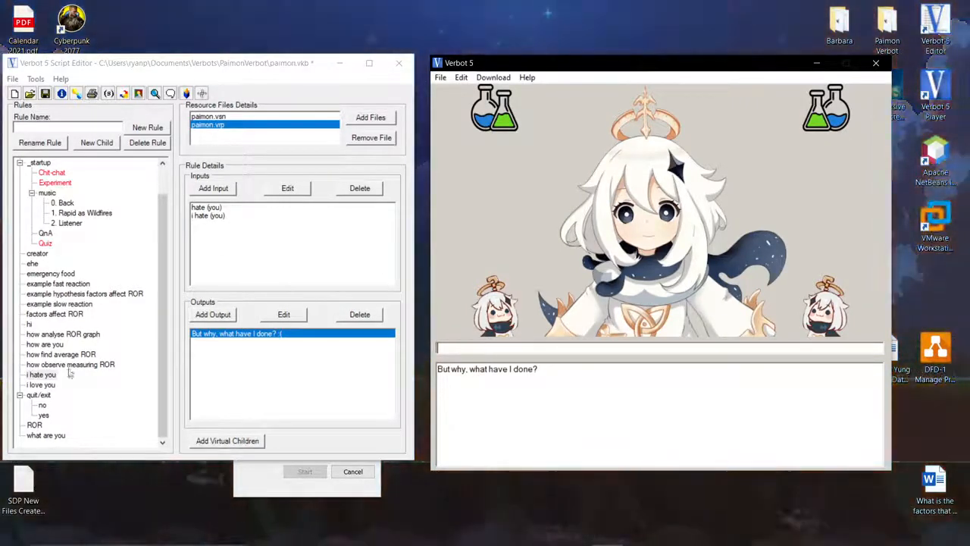
Select the quit/exit rule to review its input and output.
left_click(40, 395)
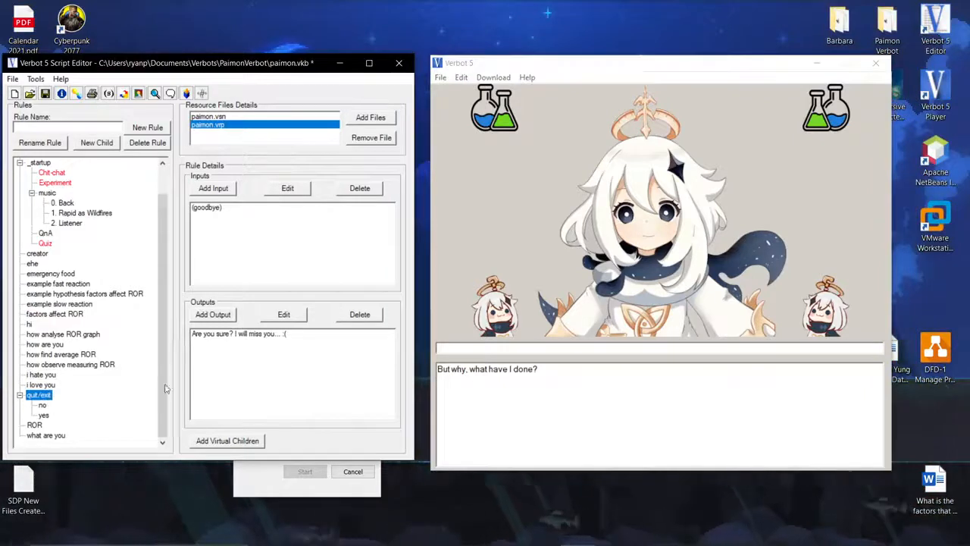
scroll(86, 379, "up", 1)
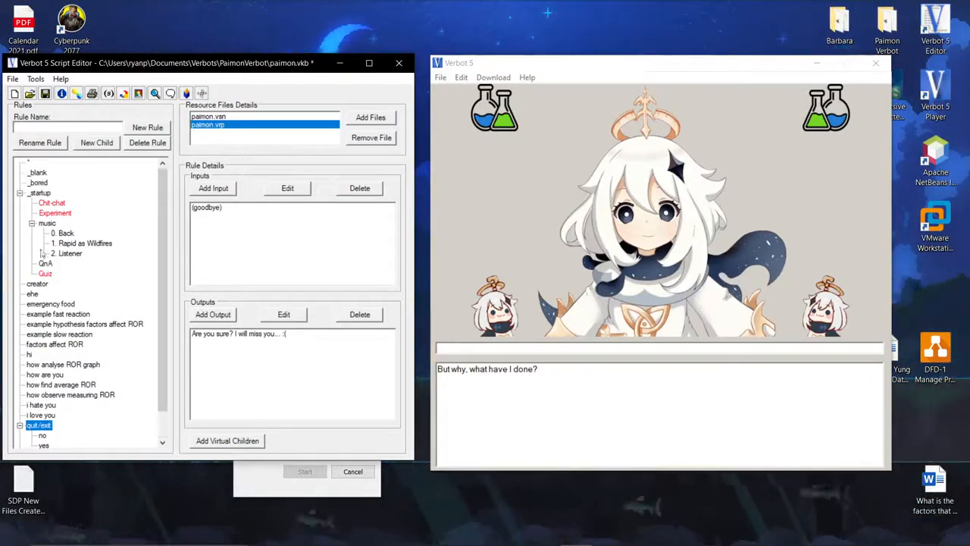
Select the _blank rule and restart the conversation in the player to show the startup greeting.
left_click(38, 173)
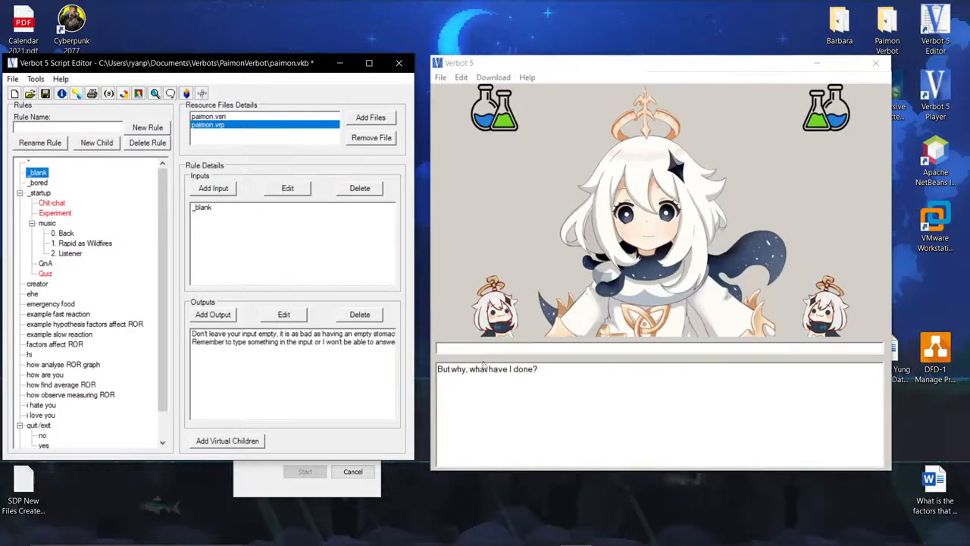
left_click(440, 77)
left_click(493, 105)
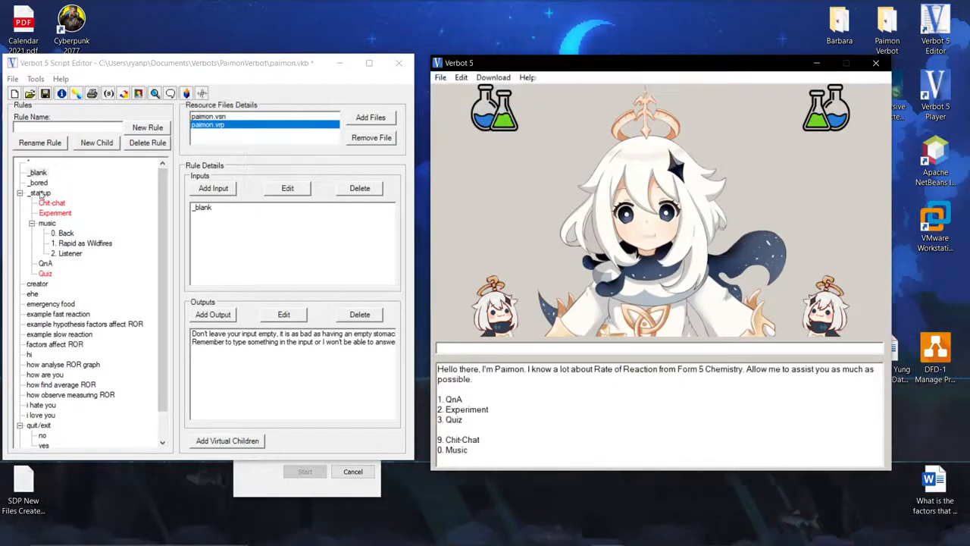
Select the _startup rule and review its _startup input against the greeting in the player.
left_click(41, 193)
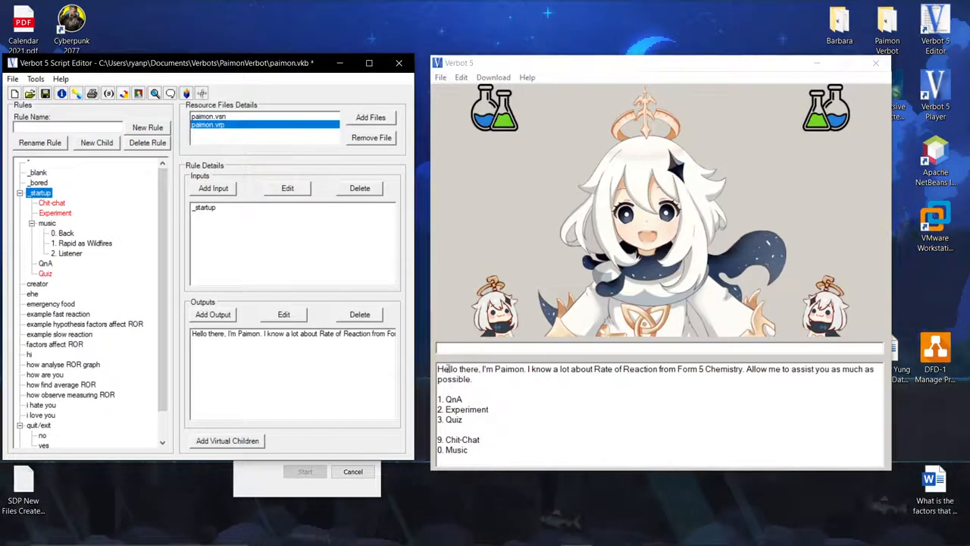
left_click(488, 399)
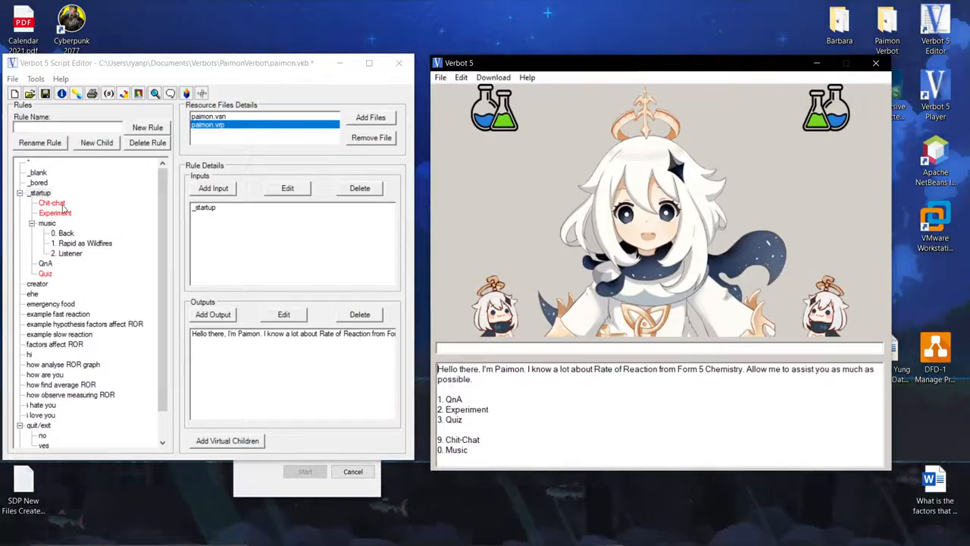
left_click(205, 210)
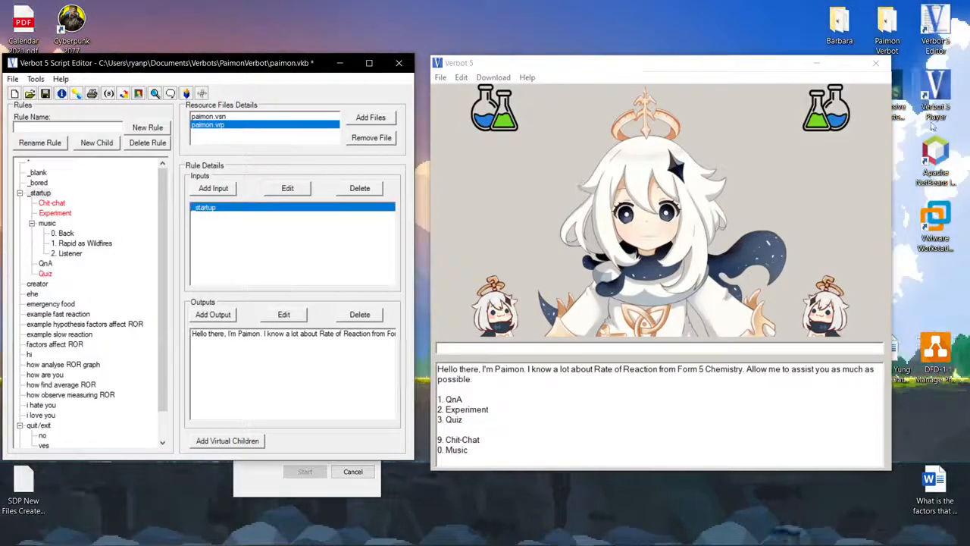
Minimize the player, open the _startup rule's output for editing, scroll through the menu text, and close the dialog.
left_click(818, 64)
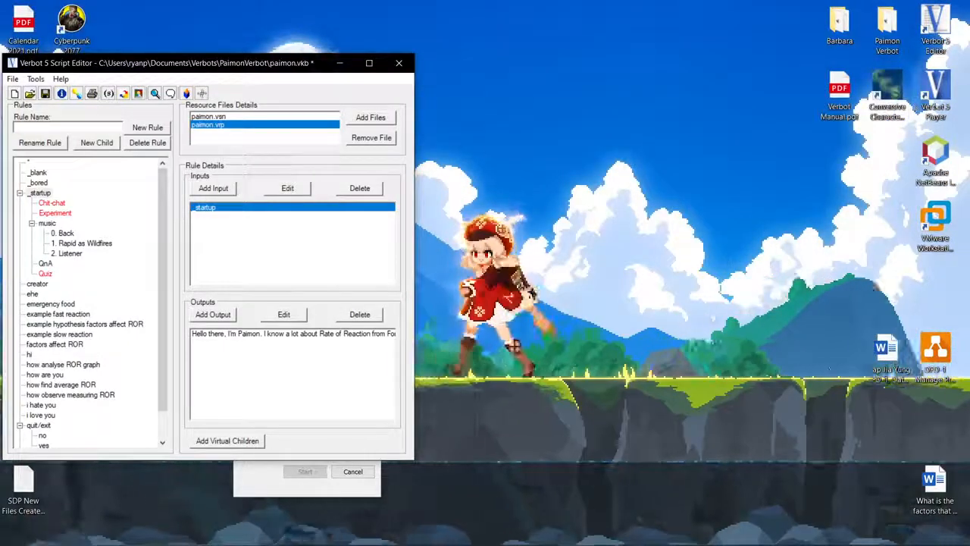
double_click(227, 341)
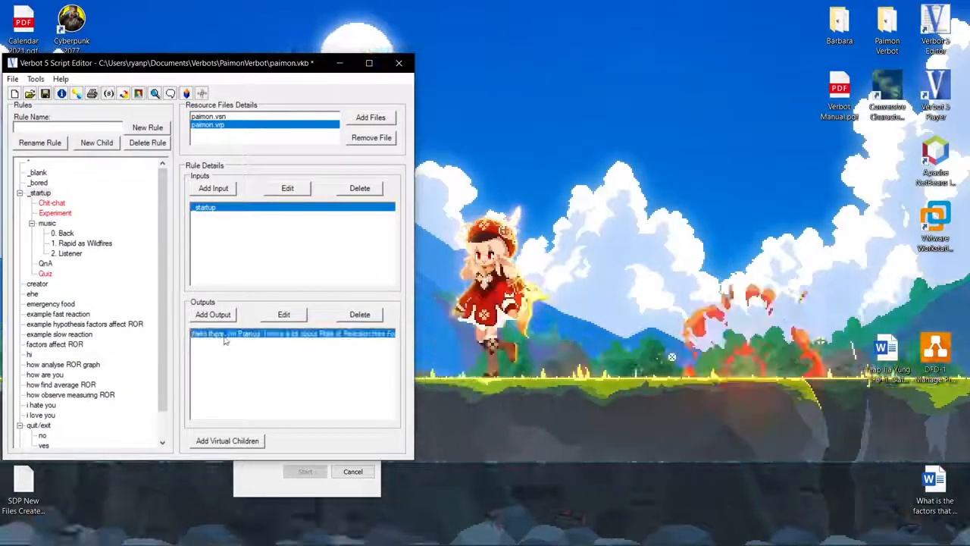
left_click(425, 249)
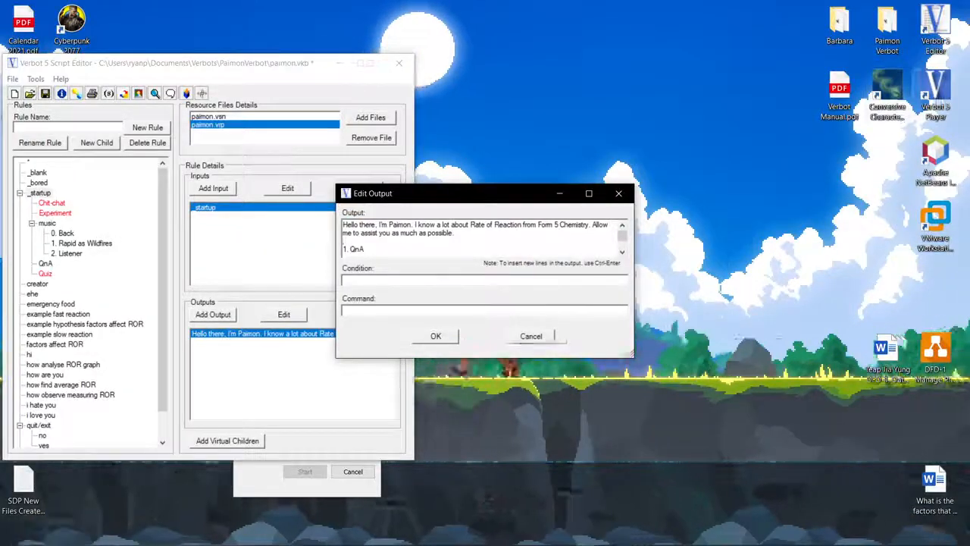
left_click_drag(411, 247, 333, 221)
left_click_drag(373, 248, 381, 269)
left_click(457, 244)
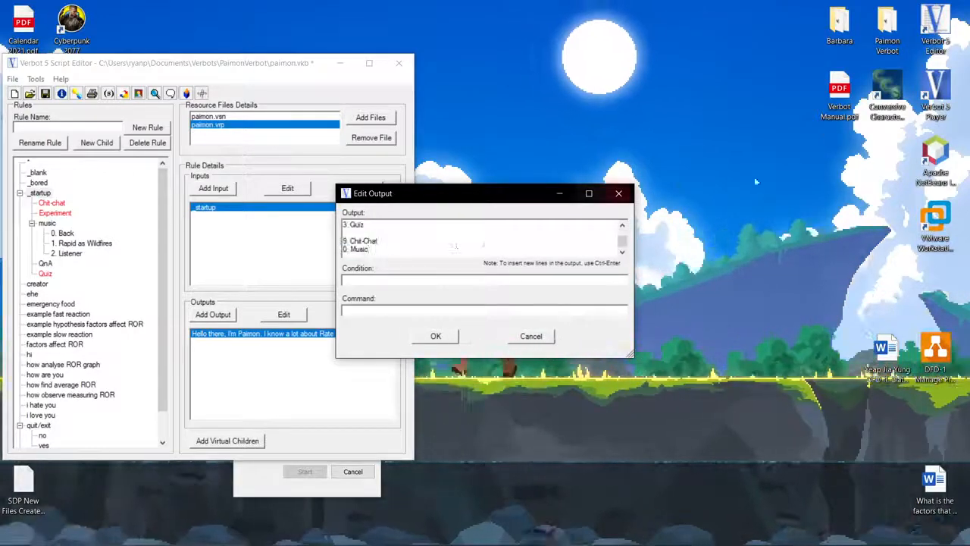
left_click(619, 193)
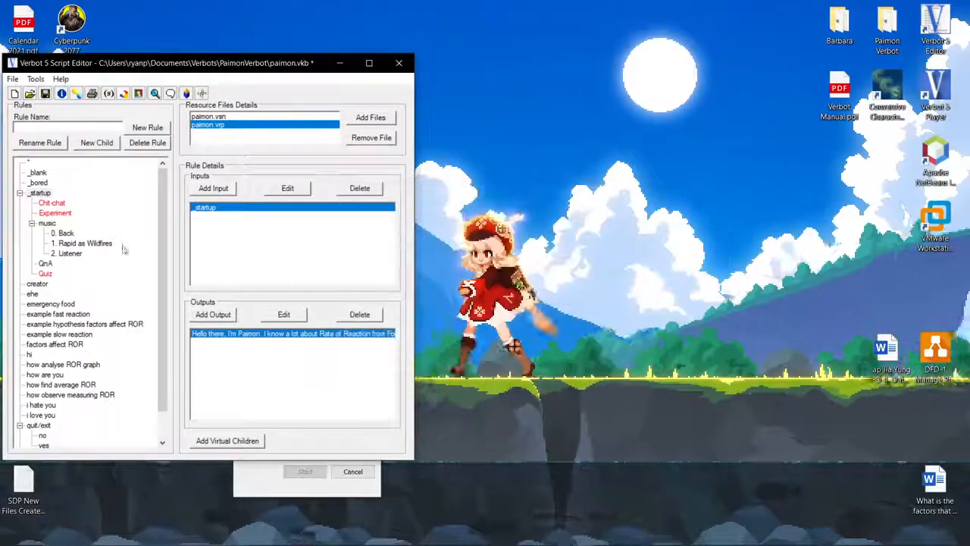
Select the _bored rule and go through each of its four outputs.
left_click(38, 182)
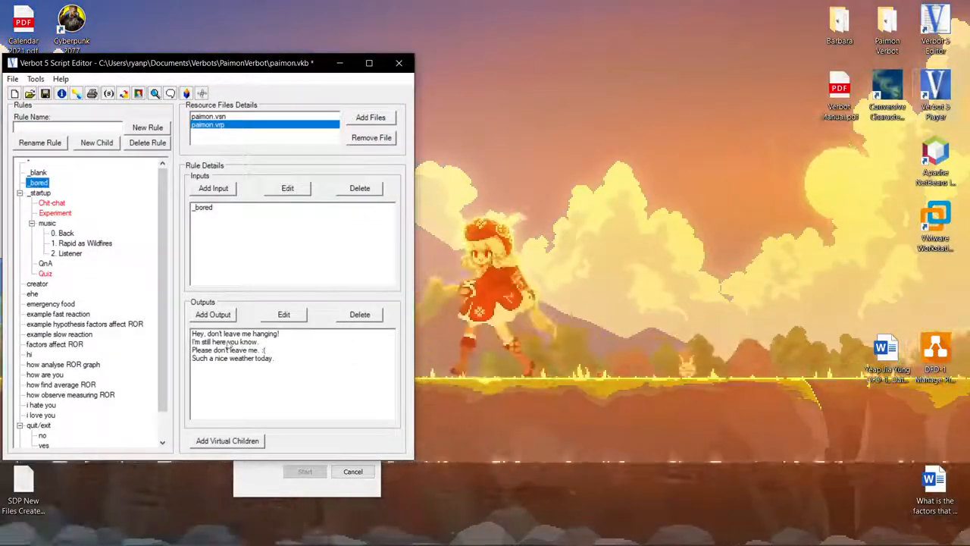
left_click(232, 333)
left_click(220, 351)
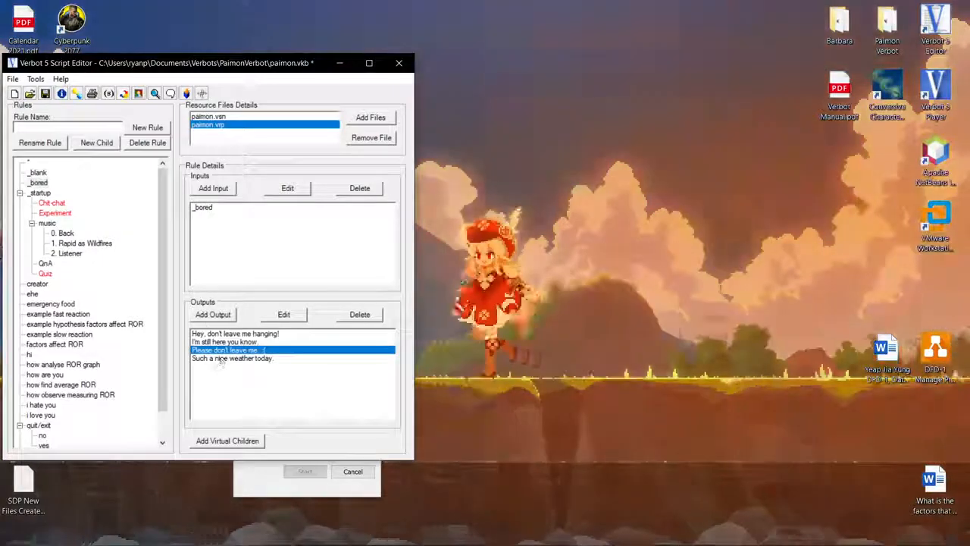
left_click(232, 343)
left_click(233, 334)
left_click(233, 342)
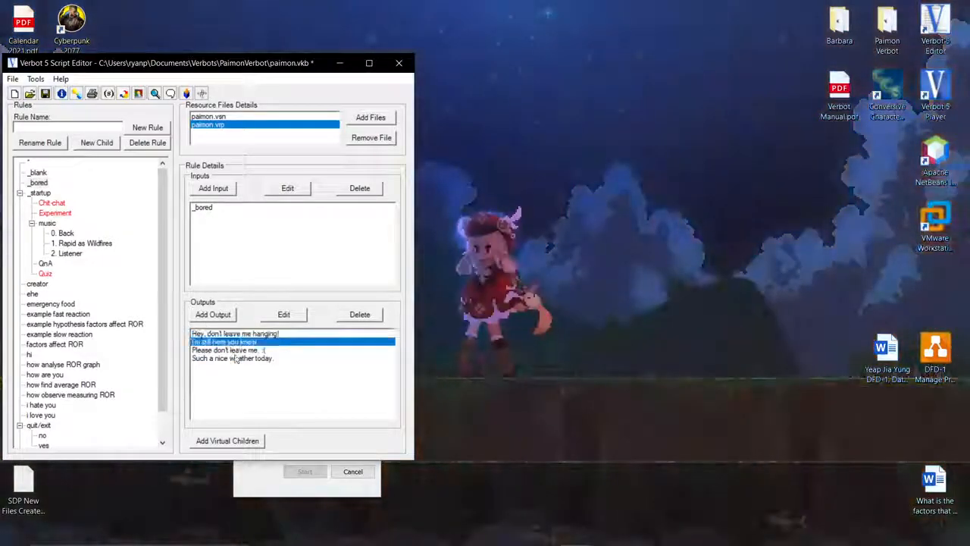
left_click(232, 357)
left_click(232, 350)
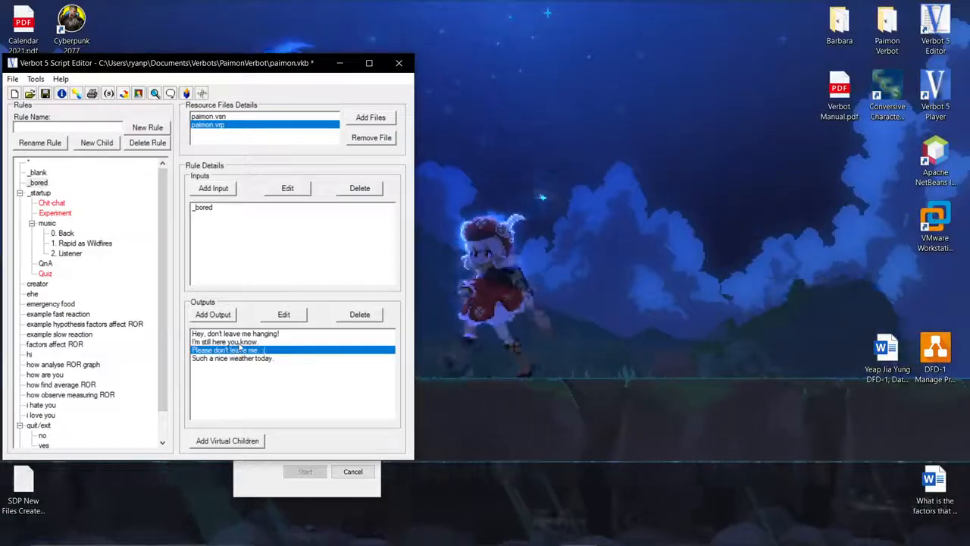
left_click(249, 342)
left_click(233, 334)
left_click(232, 342)
left_click(232, 350)
left_click(233, 357)
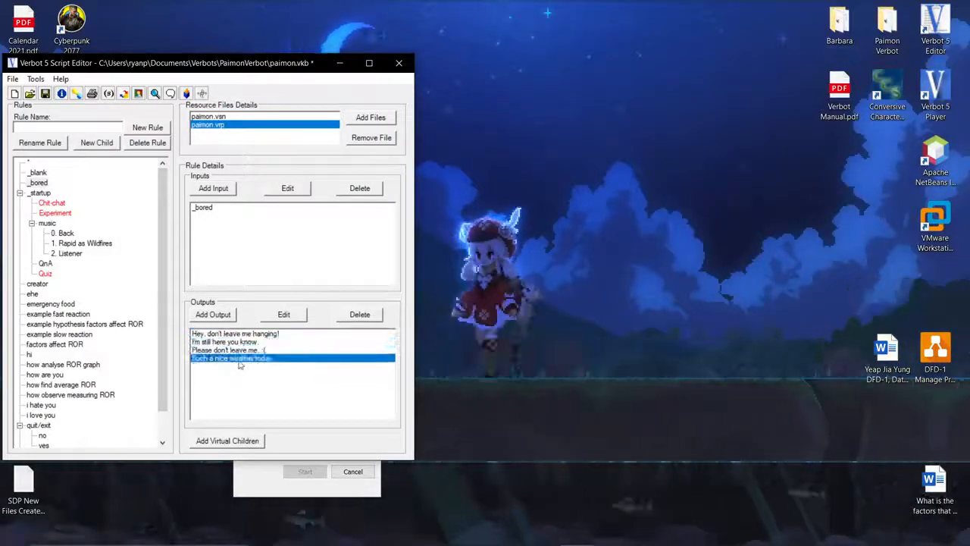
Select the _blank rule, review its two outputs against the player's replies, and close the player.
left_click(38, 173)
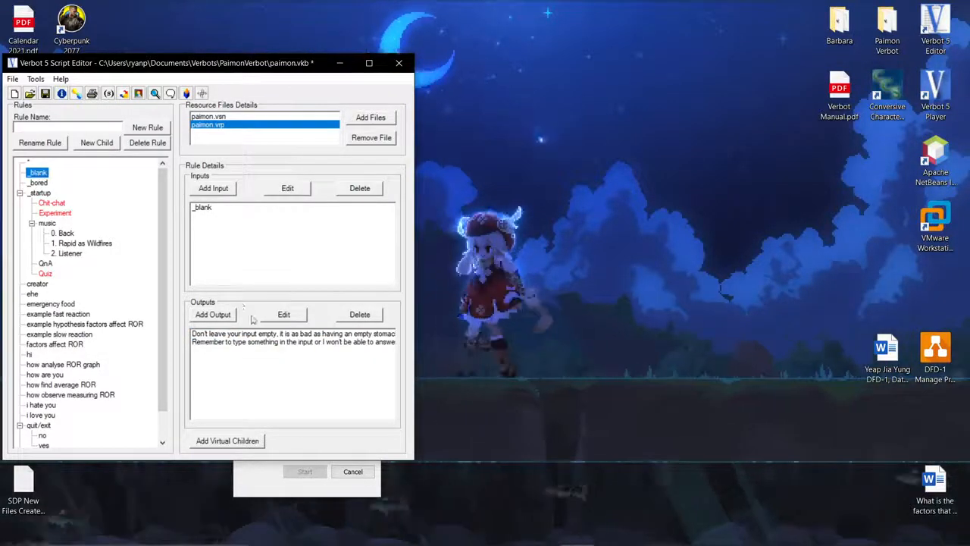
left_click(267, 336)
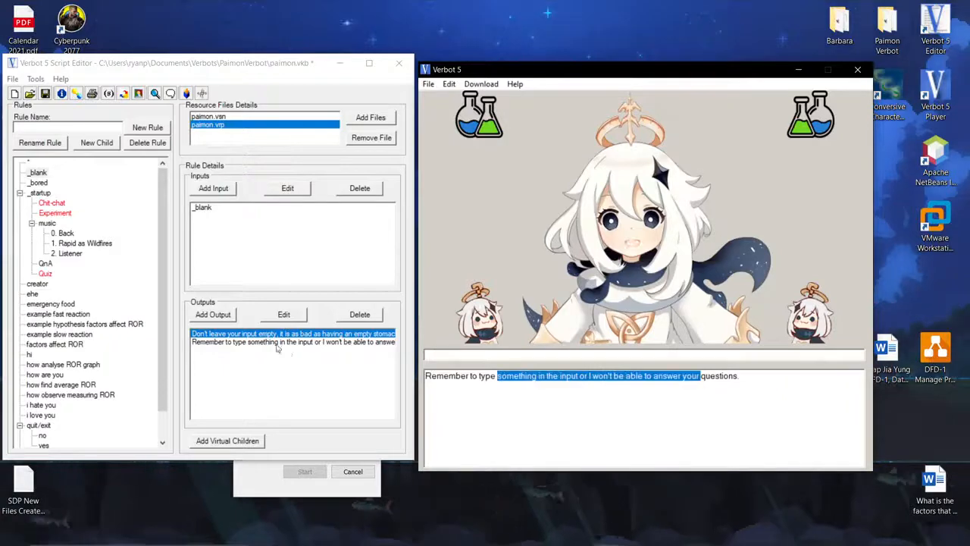
left_click(302, 343)
left_click(267, 333)
left_click(451, 358)
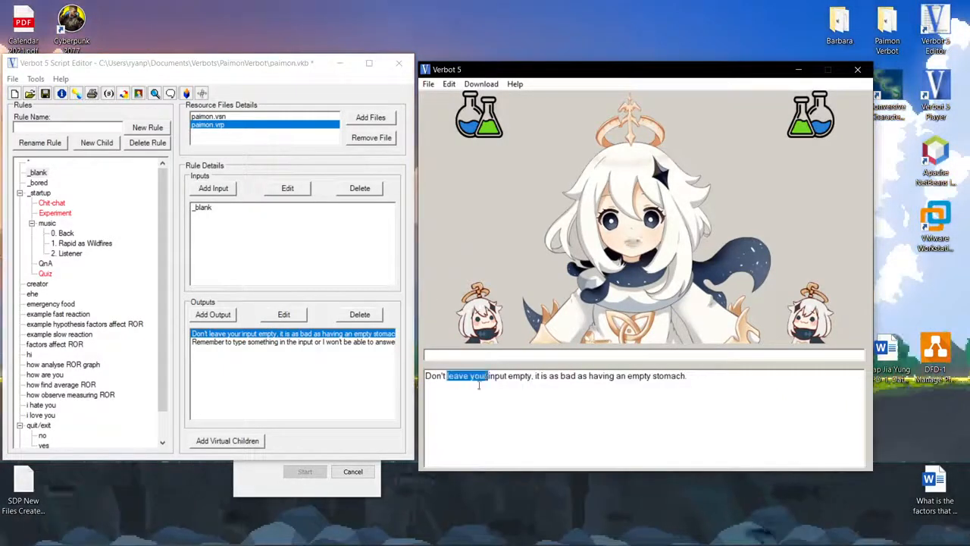
left_click(860, 71)
Browse the rules tree, examining the example hypothesis rule's inputs and the Chit-chat child of _startup.
left_click(42, 193)
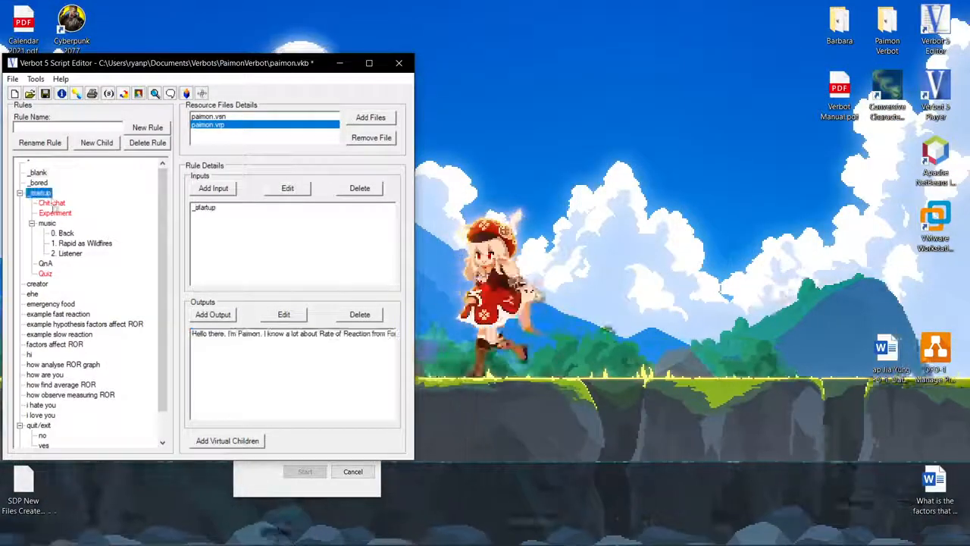
scroll(53, 209, "down", 1)
left_click(55, 295)
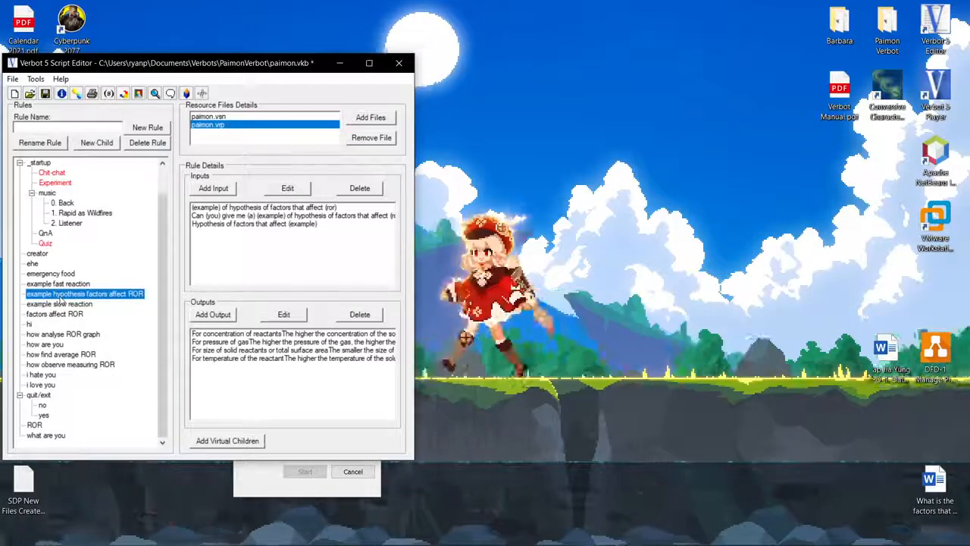
scroll(62, 303, "up", 1)
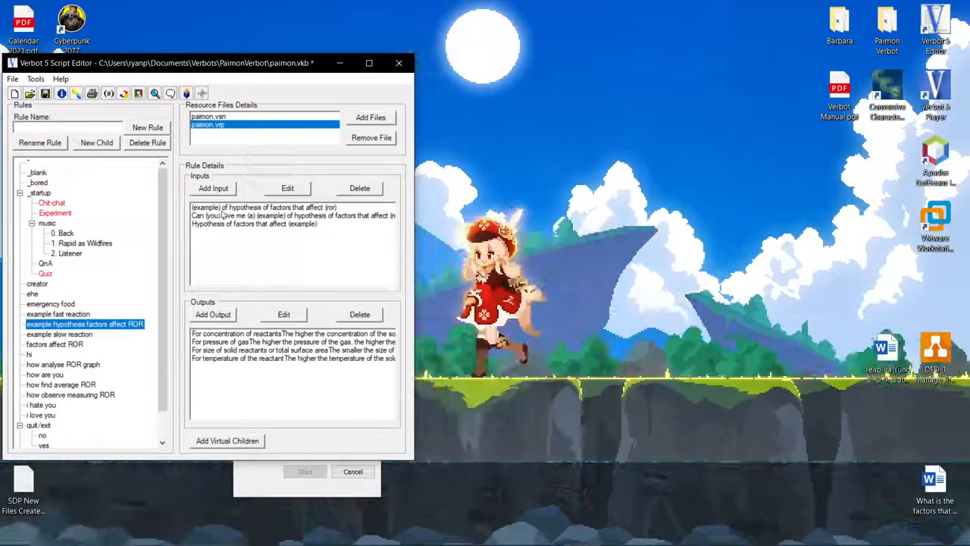
left_click(227, 206)
left_click(247, 215)
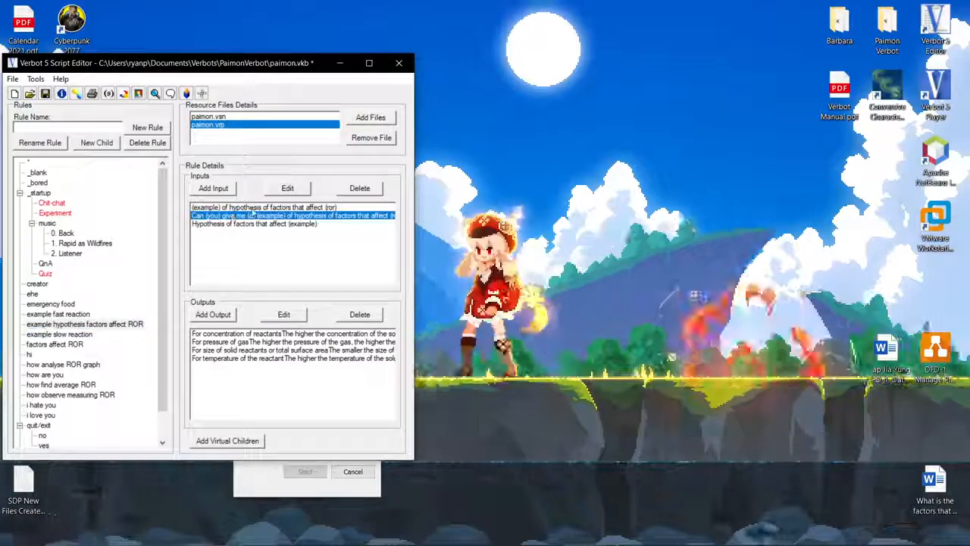
left_click(47, 224)
left_click(39, 193)
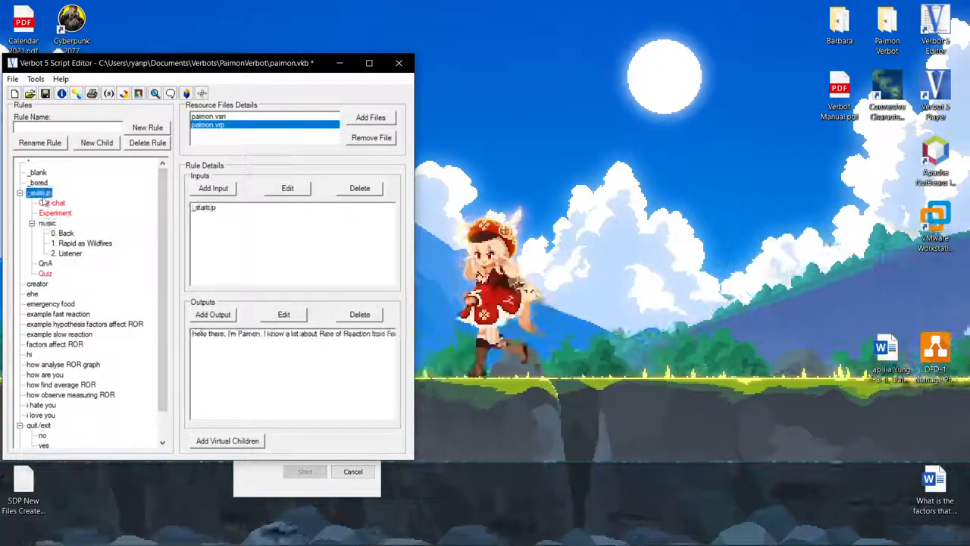
left_click(50, 204)
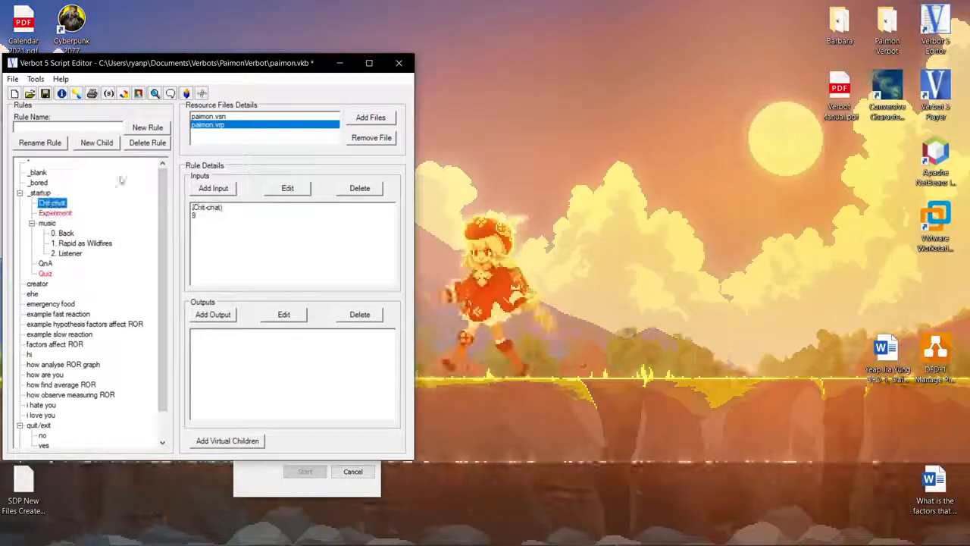
Add a new rule named hi with a child rule hi2, then delete them.
left_click(81, 127)
type("hi")
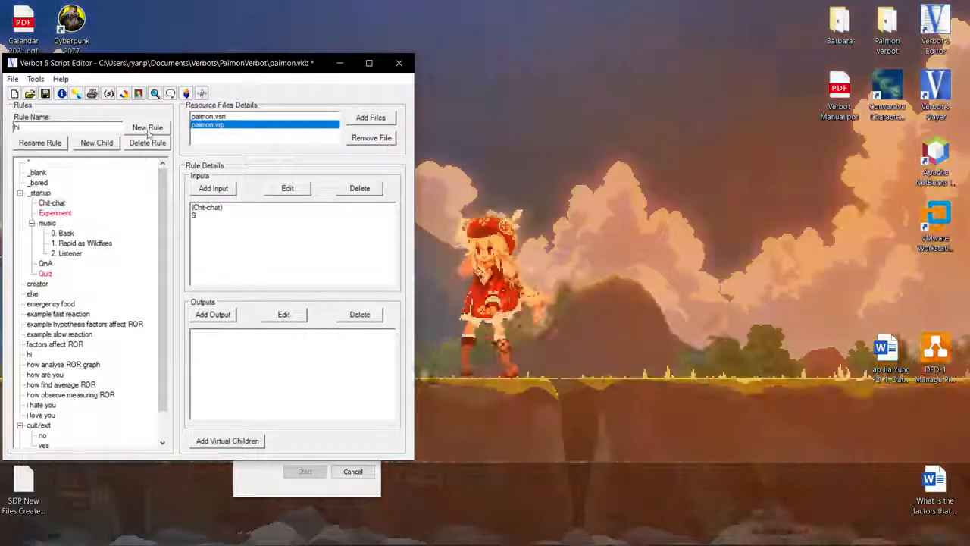
key("Return")
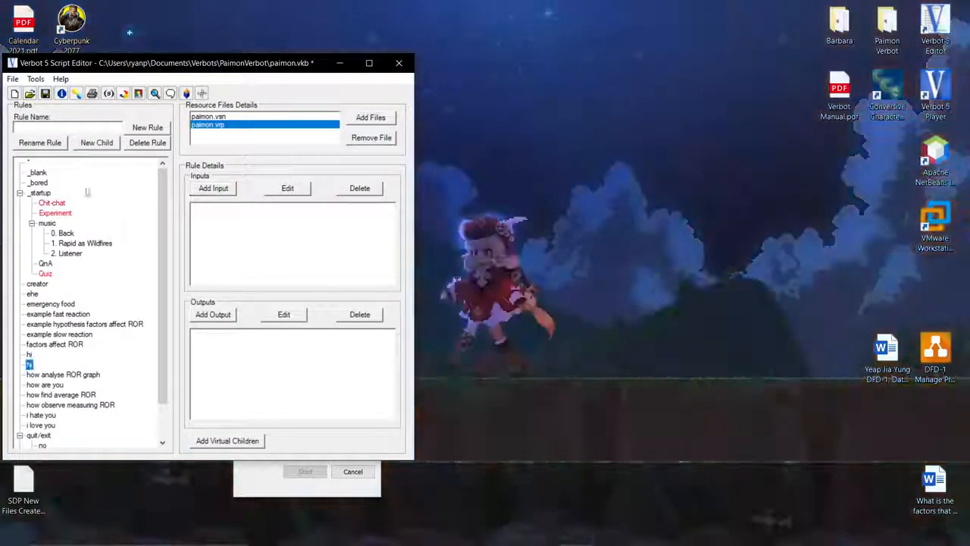
left_click(97, 144)
left_click(34, 367)
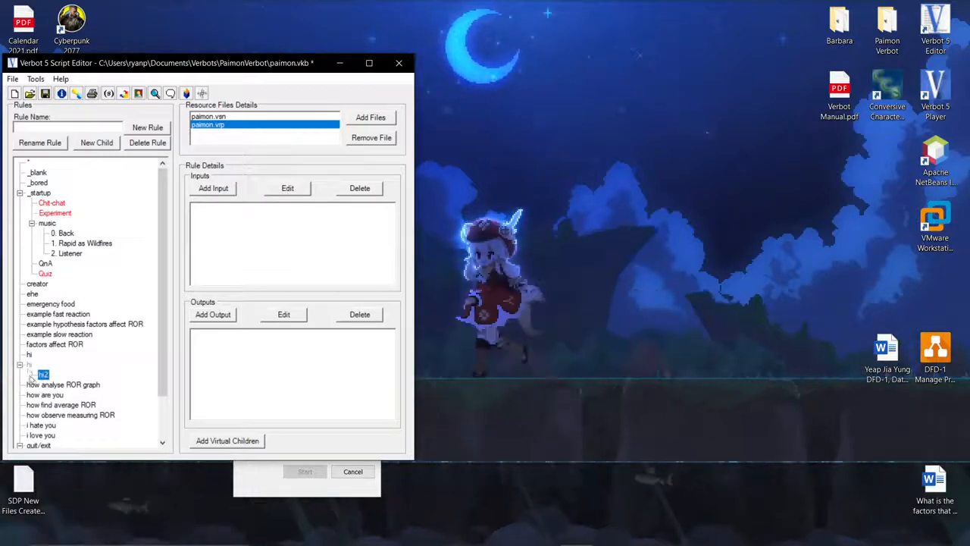
left_click(143, 144)
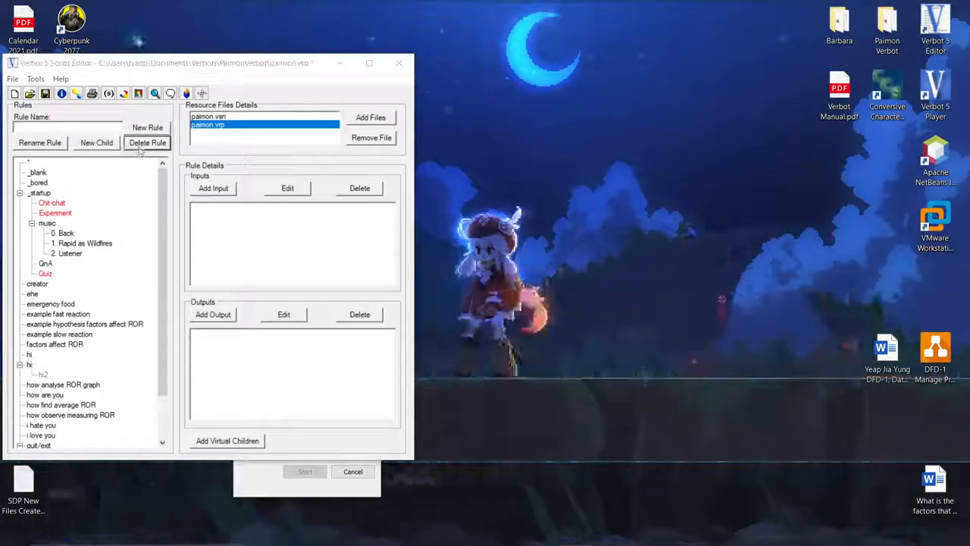
left_click(502, 315)
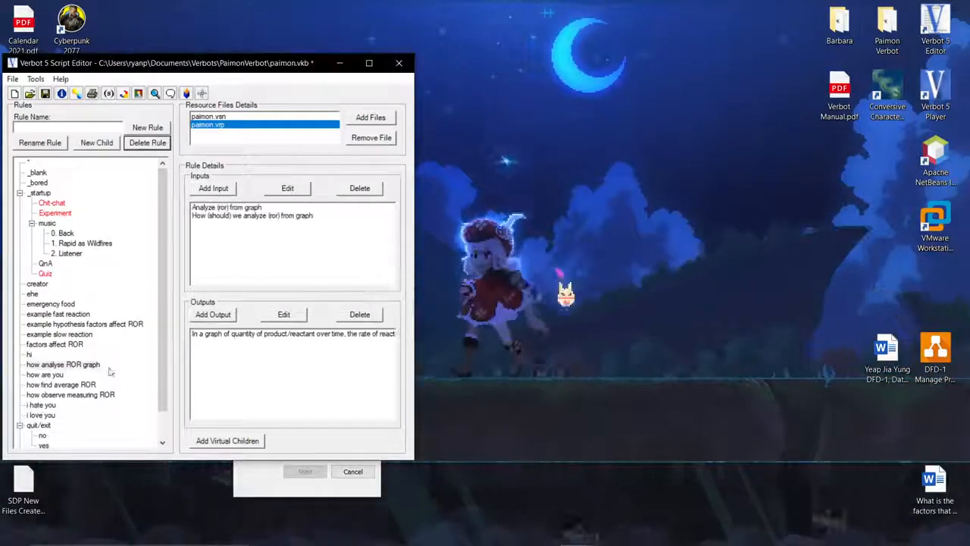
Select the _startup rule, reopen the player and test the bot by sending 1.
left_click(39, 192)
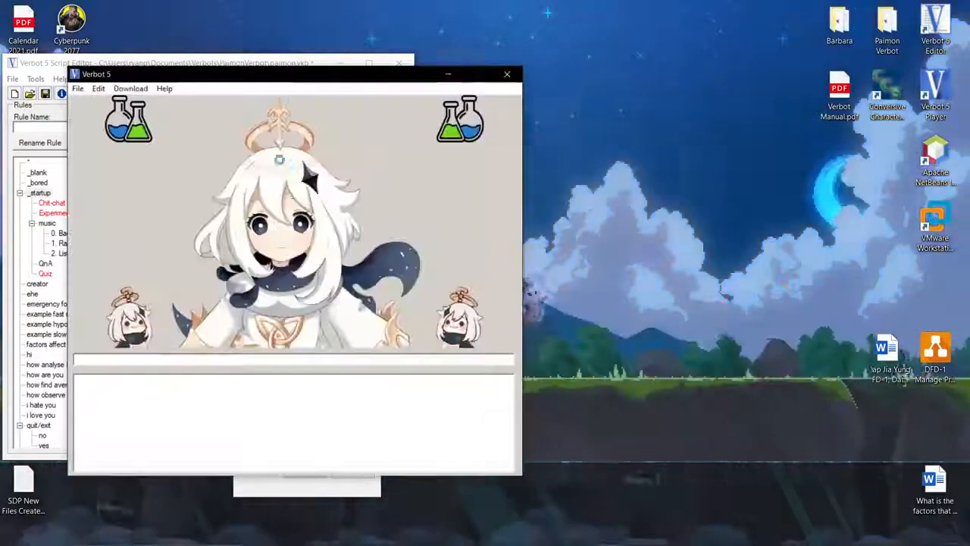
left_click_drag(201, 85, 553, 66)
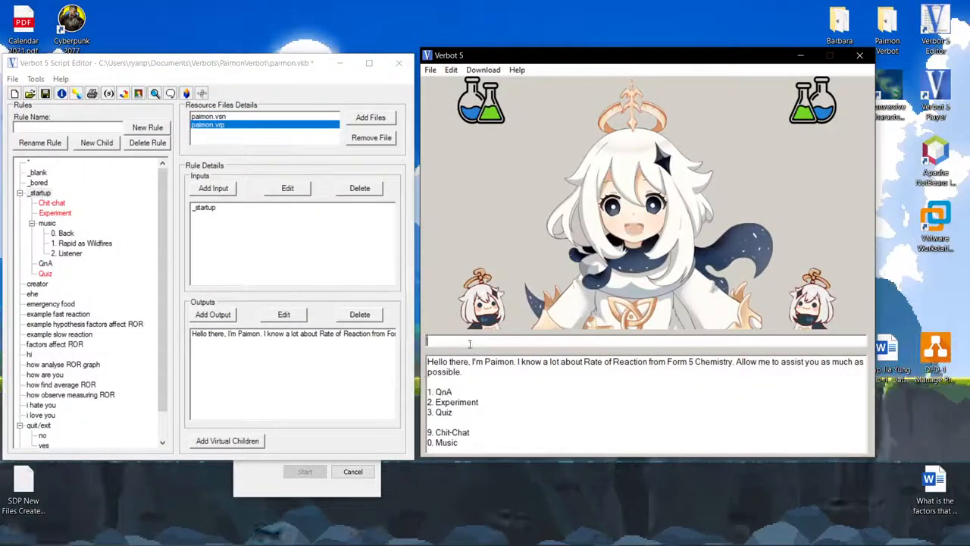
type("1")
key("Return")
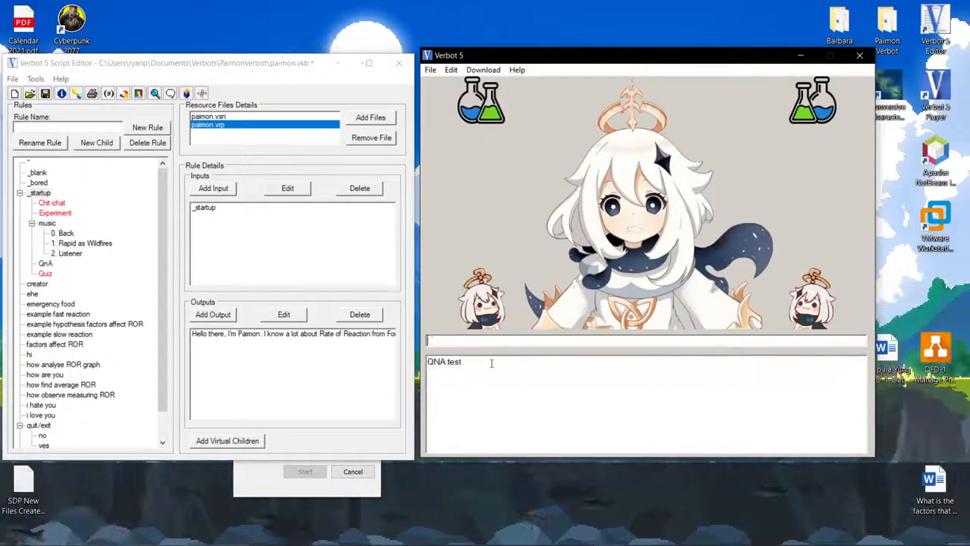
Review the _startup output's greeting and menu options in the Edit Output dialog, then close it.
left_click_drag(480, 369, 413, 364)
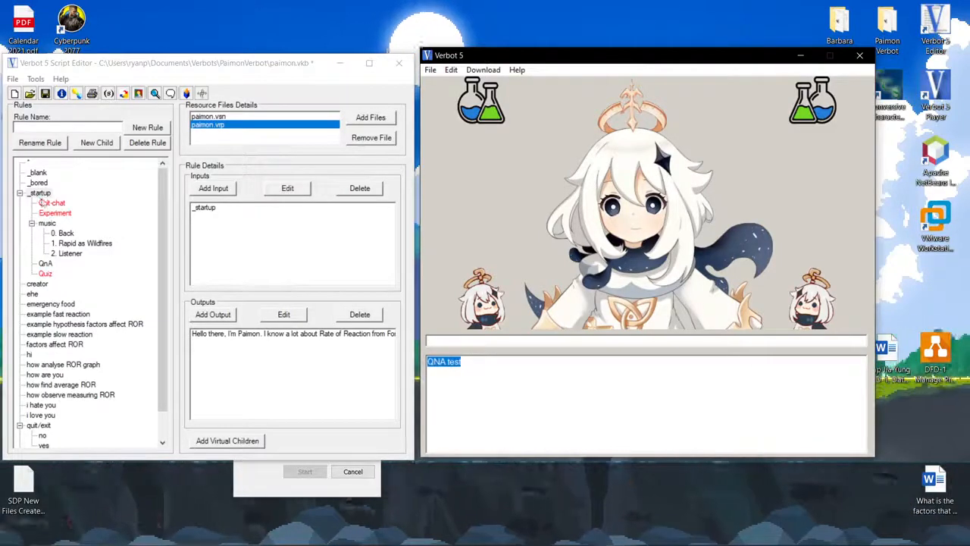
left_click(266, 333)
left_click(283, 314)
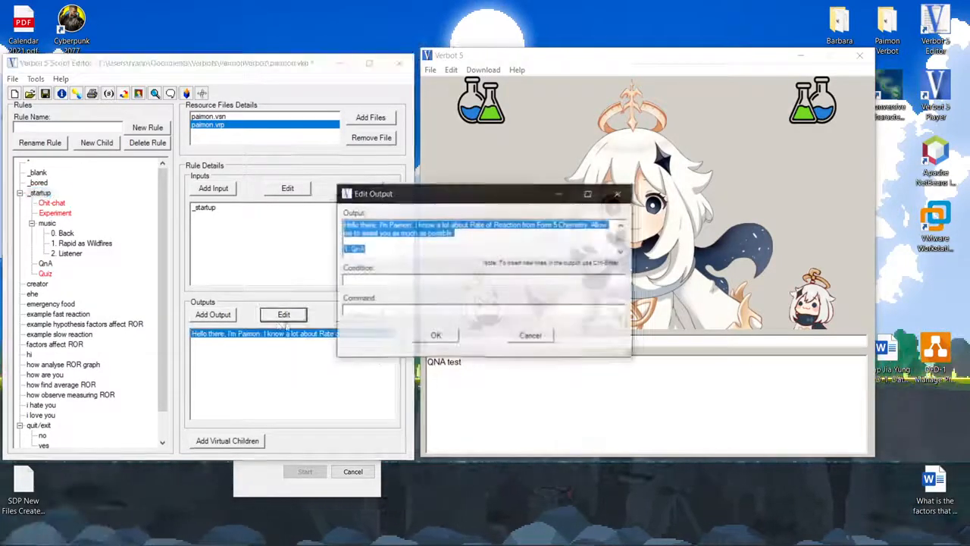
left_click(399, 241)
left_click_drag(367, 253, 333, 247)
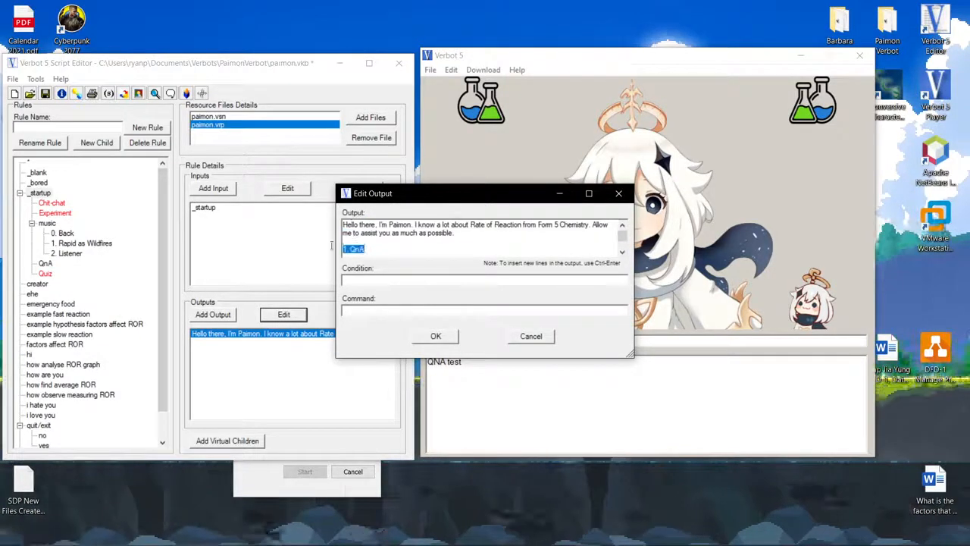
left_click(619, 194)
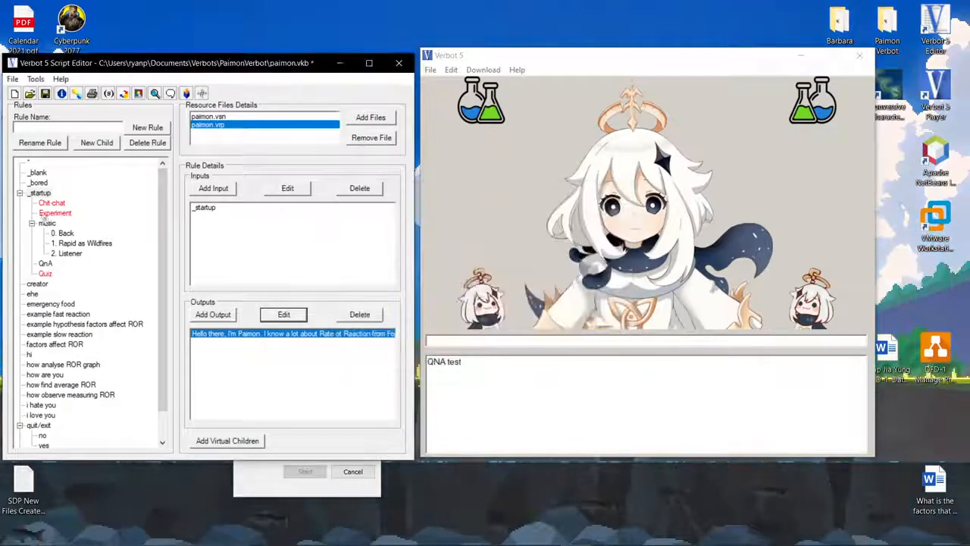
Inspect the inputs and outputs of the QnA and music rules, and reopen the _startup output for review.
left_click(39, 194)
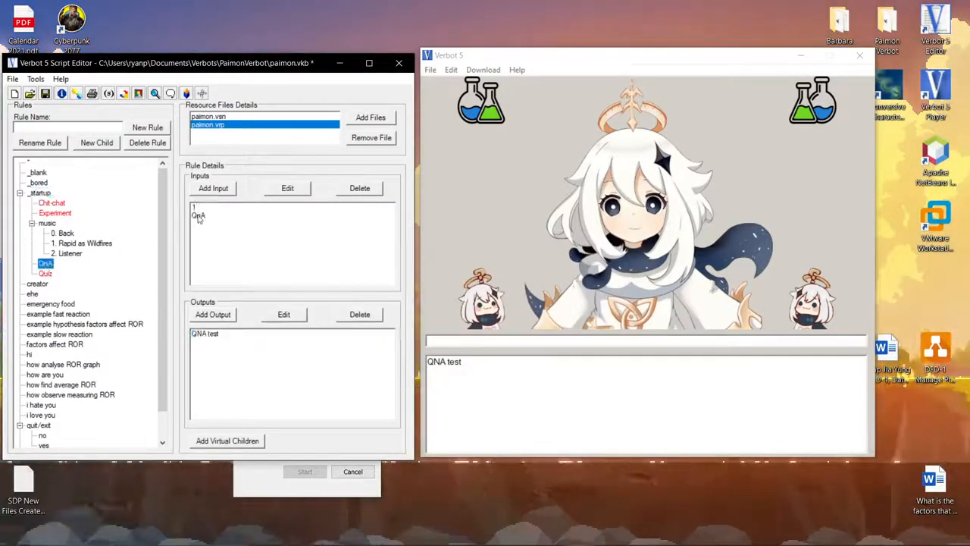
left_click(194, 208)
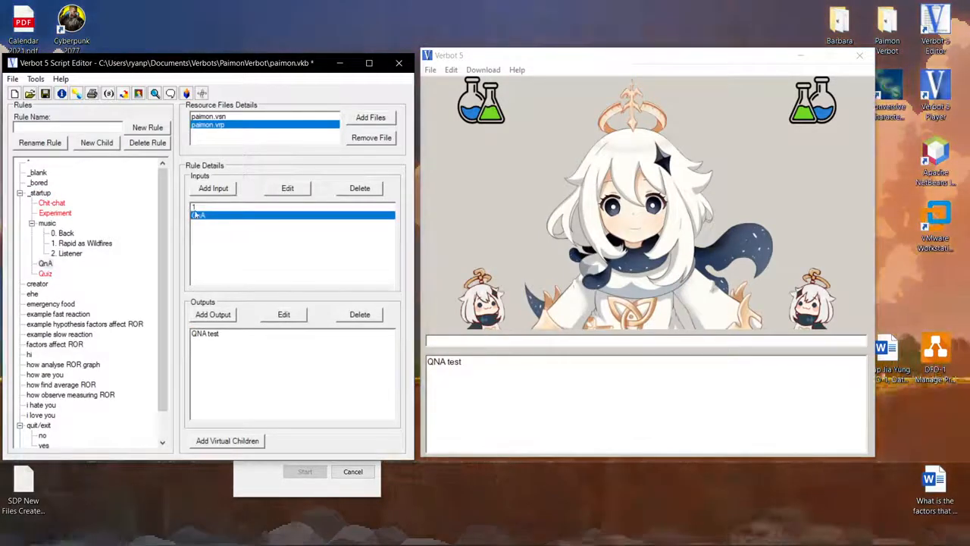
left_click(198, 216)
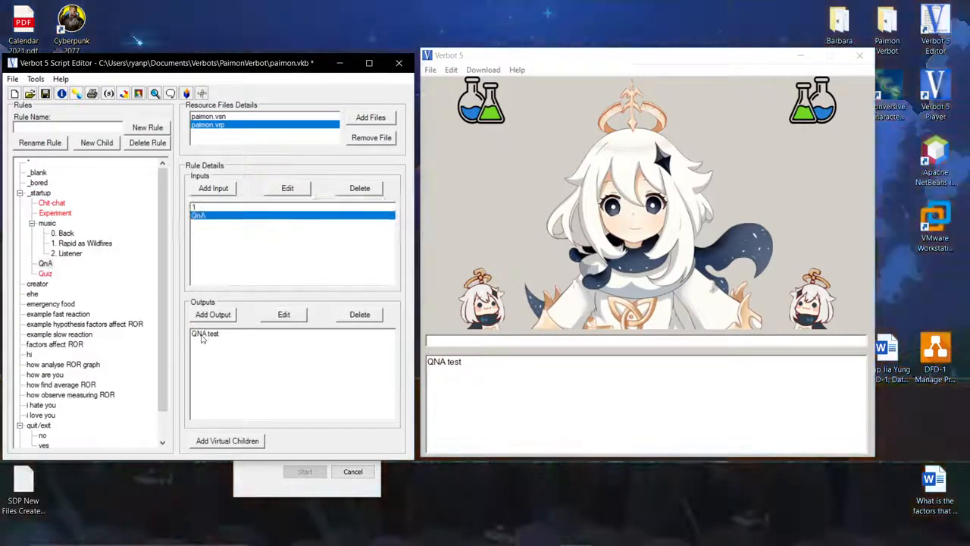
left_click(202, 336)
left_click(47, 223)
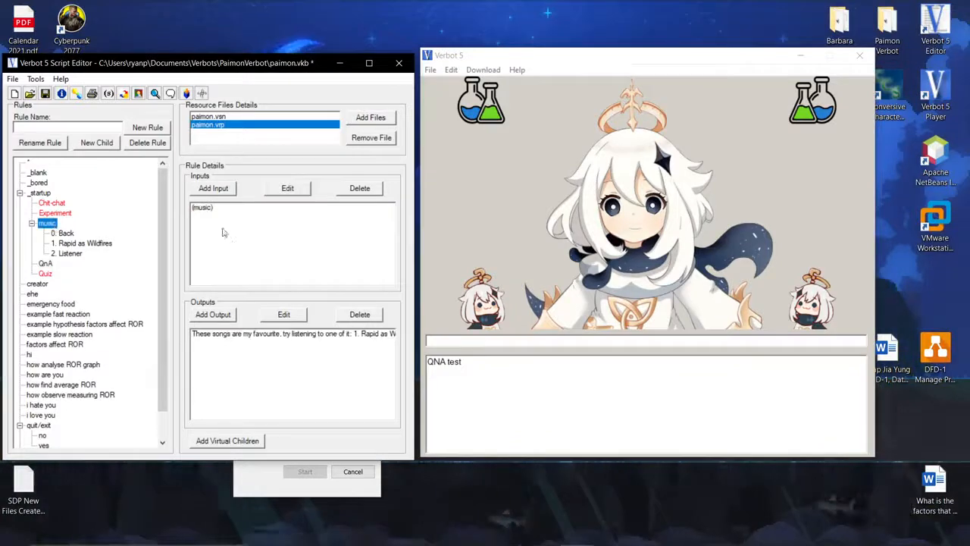
left_click(38, 194)
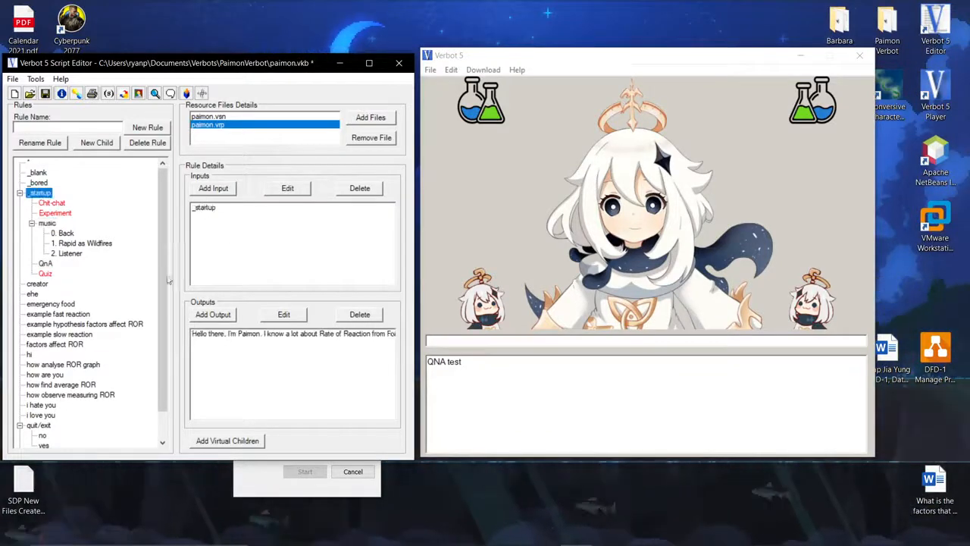
left_click(277, 335)
left_click(283, 314)
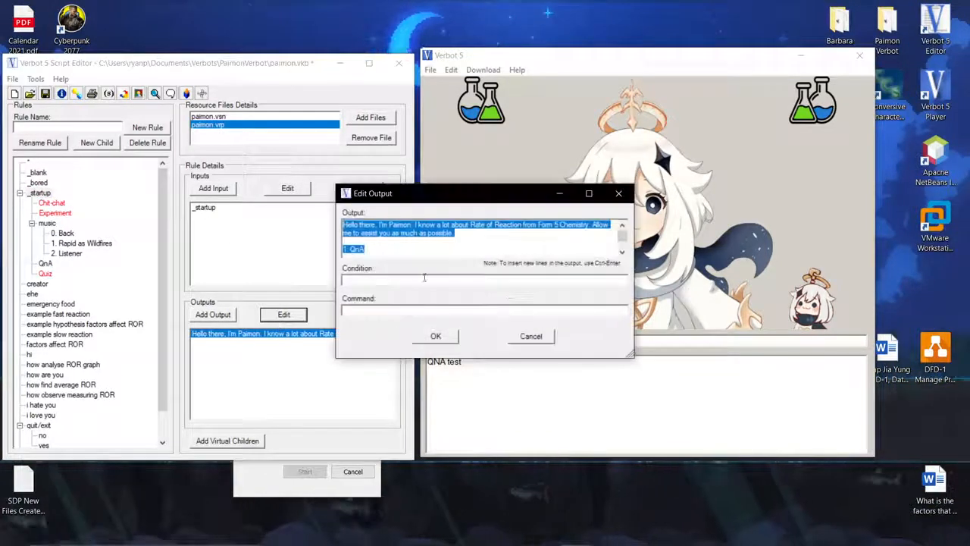
left_click(619, 194)
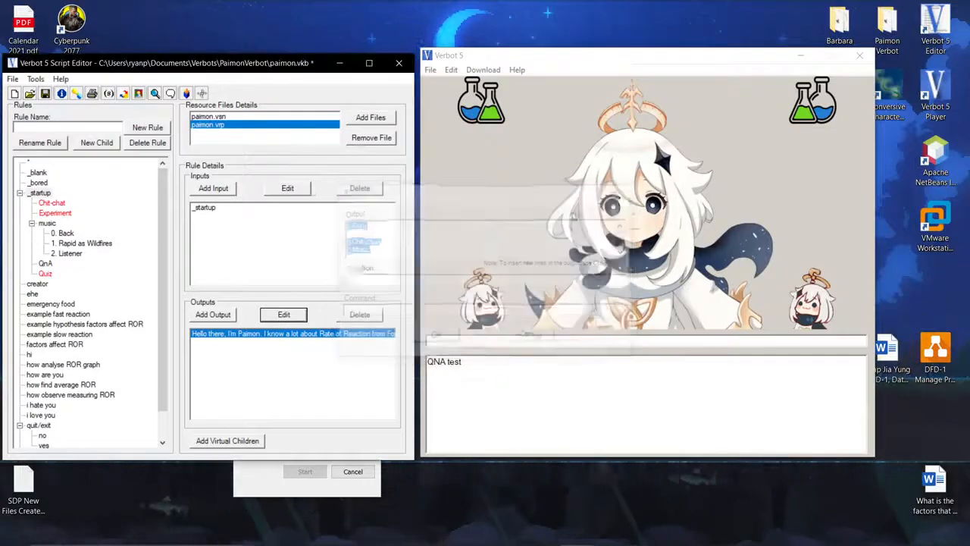
Add the input 0 to the music rule.
left_click(48, 224)
left_click(215, 189)
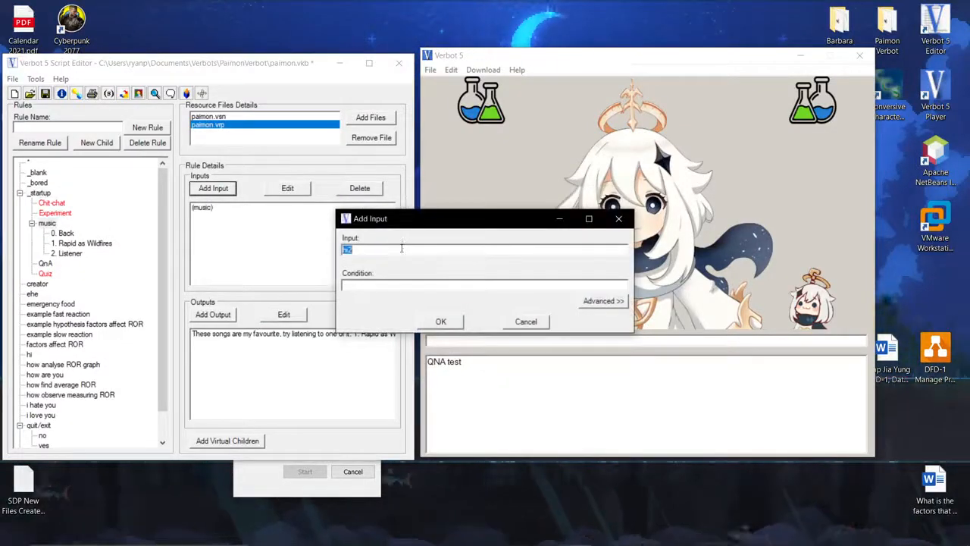
left_click(435, 322)
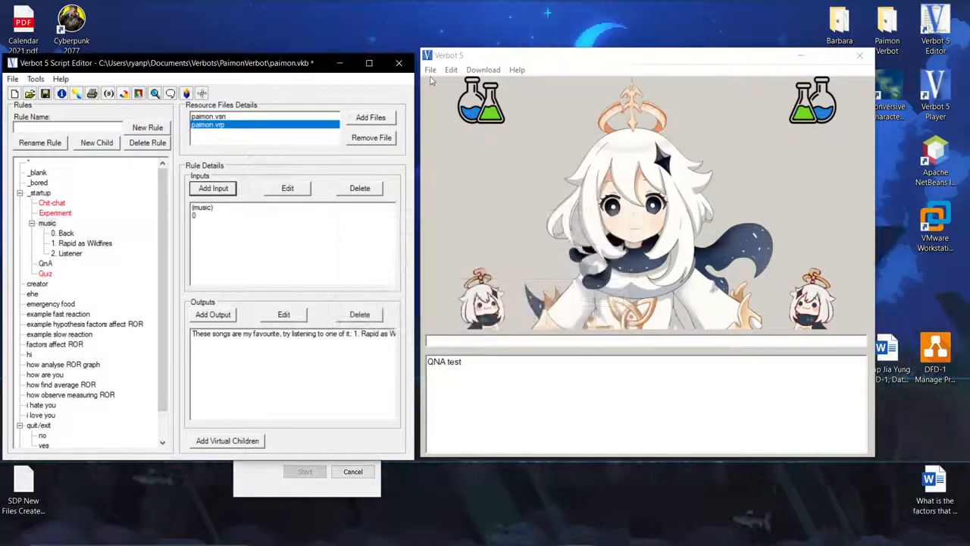
Save the knowledge base, reload it in the player, and send 0 to test the music menu.
left_click(46, 94)
left_click(431, 70)
left_click(432, 69)
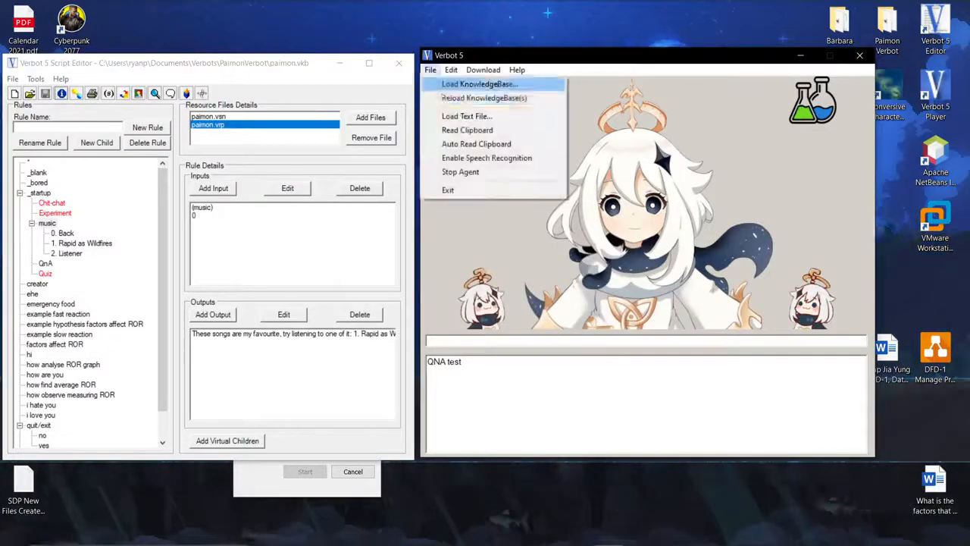
left_click(446, 97)
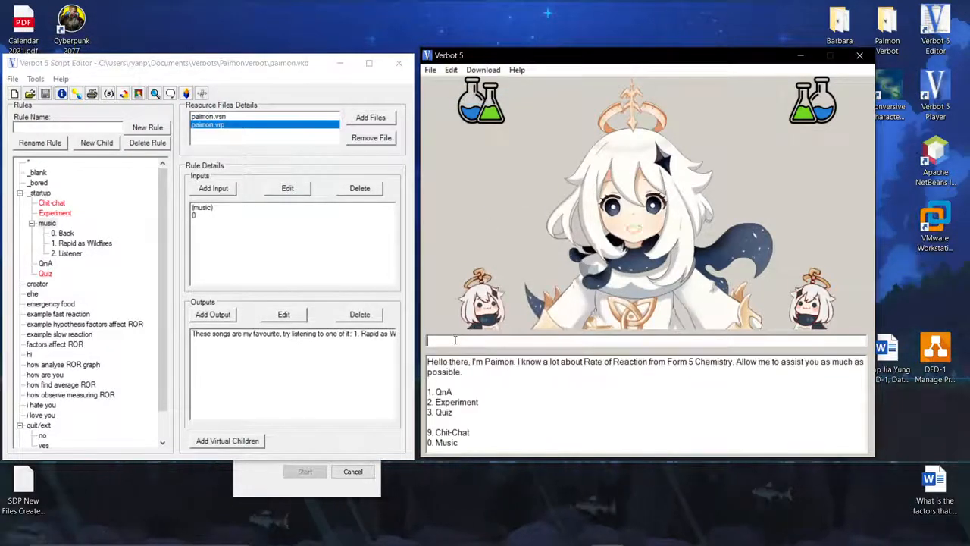
type("0")
key("Return")
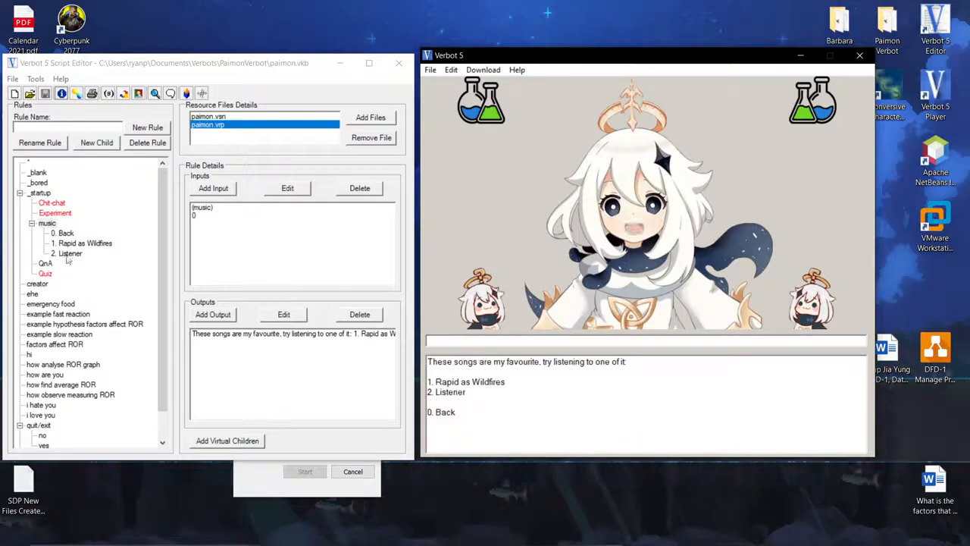
Review the music rule's song list output in the Edit Output dialog, then close it.
left_click(47, 232)
left_click(292, 333)
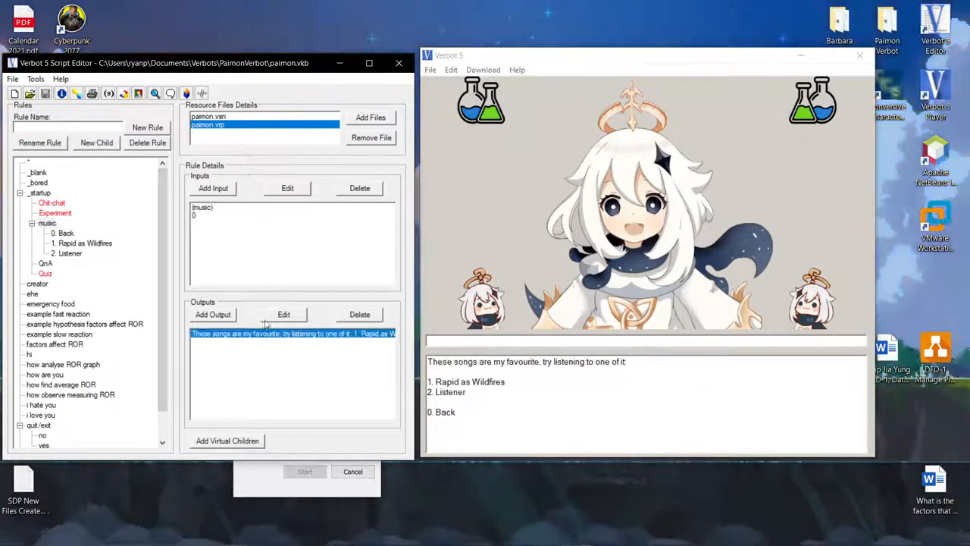
left_click(284, 314)
left_click_drag(385, 252, 344, 231)
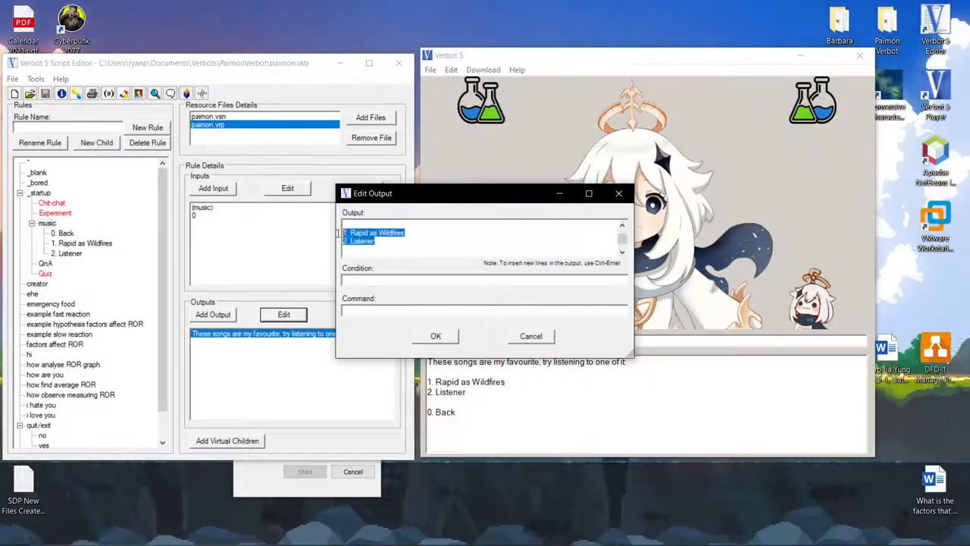
left_click(625, 195)
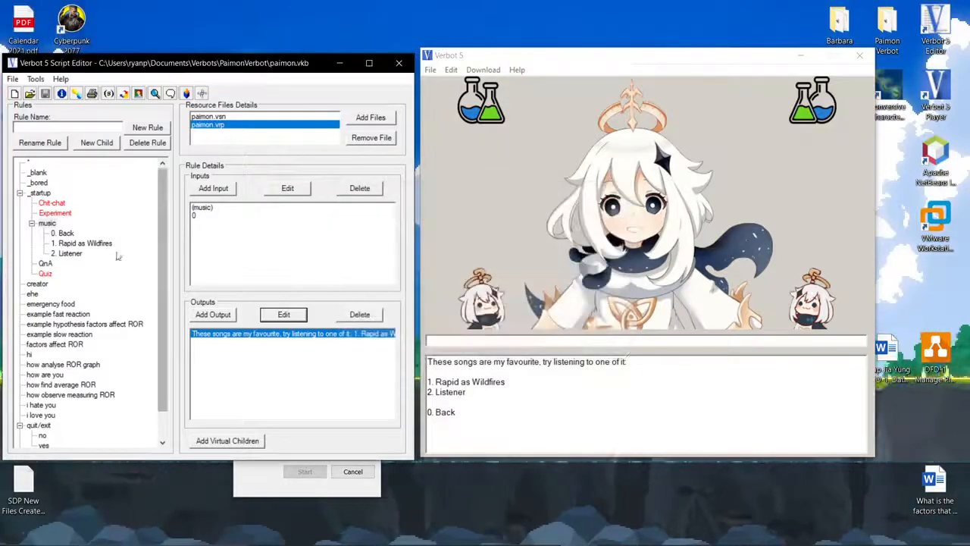
left_click(429, 411)
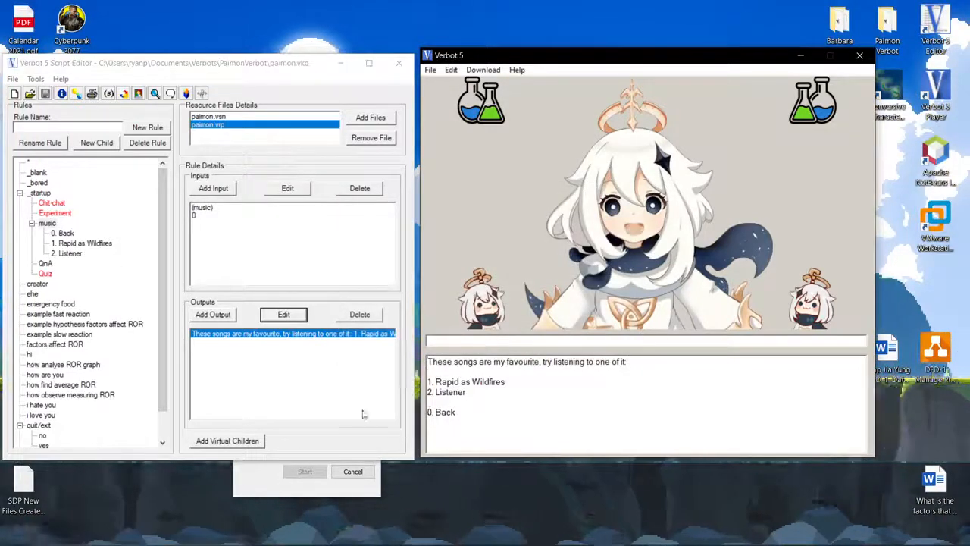
Browse the music child rules Back, Rapid as Wildfires and Listener, checking their inputs and outputs.
left_click(65, 234)
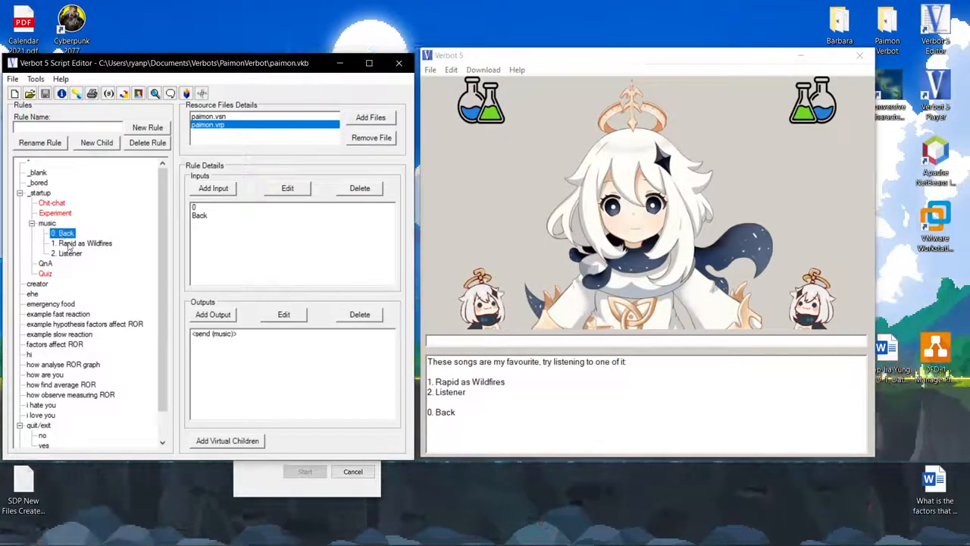
left_click(69, 244)
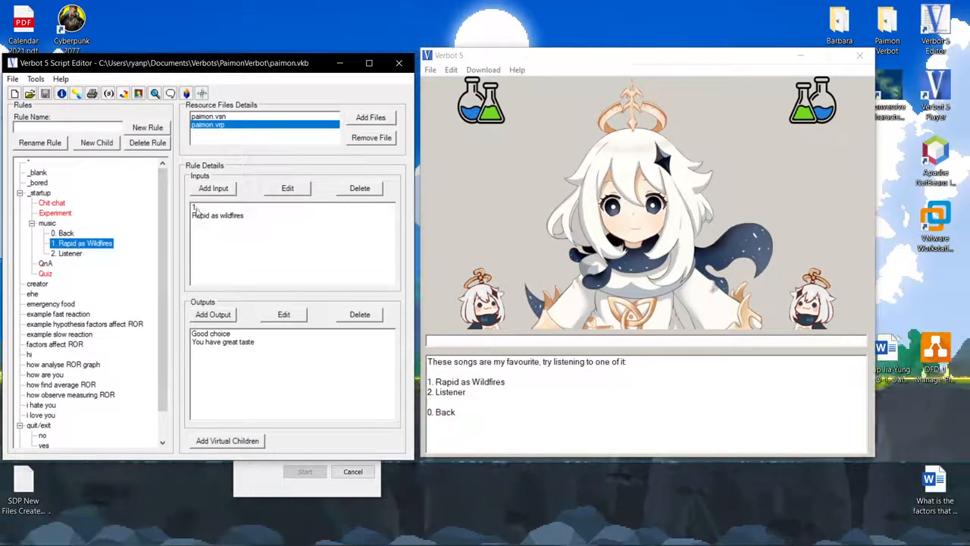
left_click(206, 334)
left_click(212, 343)
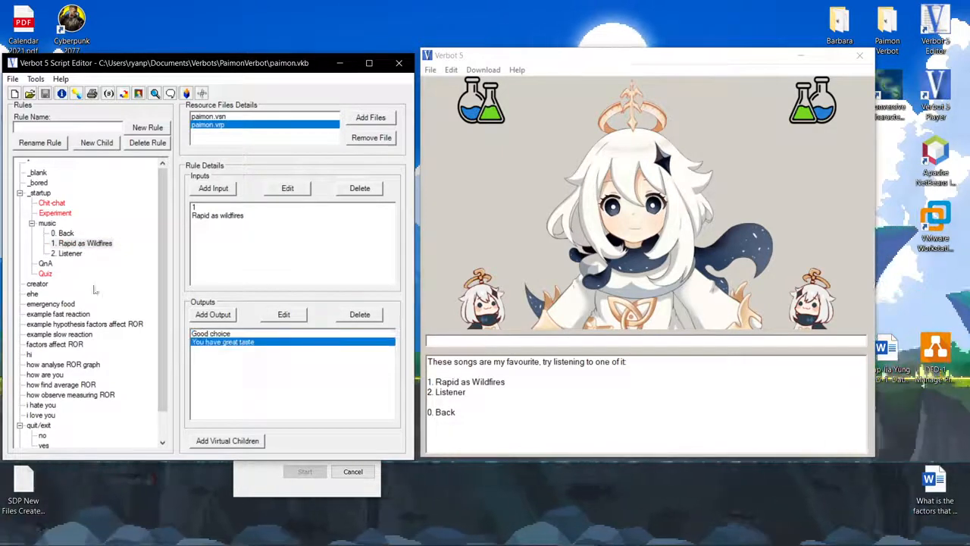
left_click(68, 253)
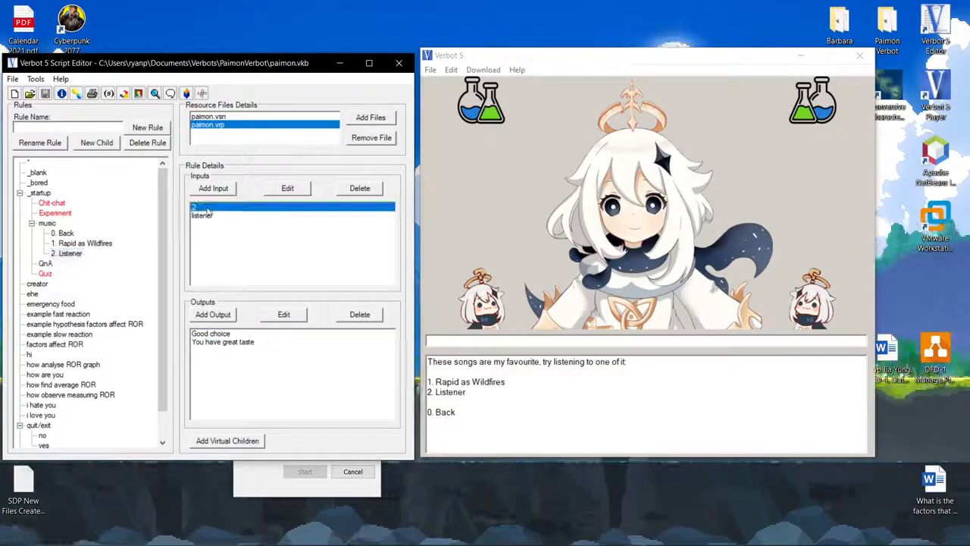
left_click(95, 244)
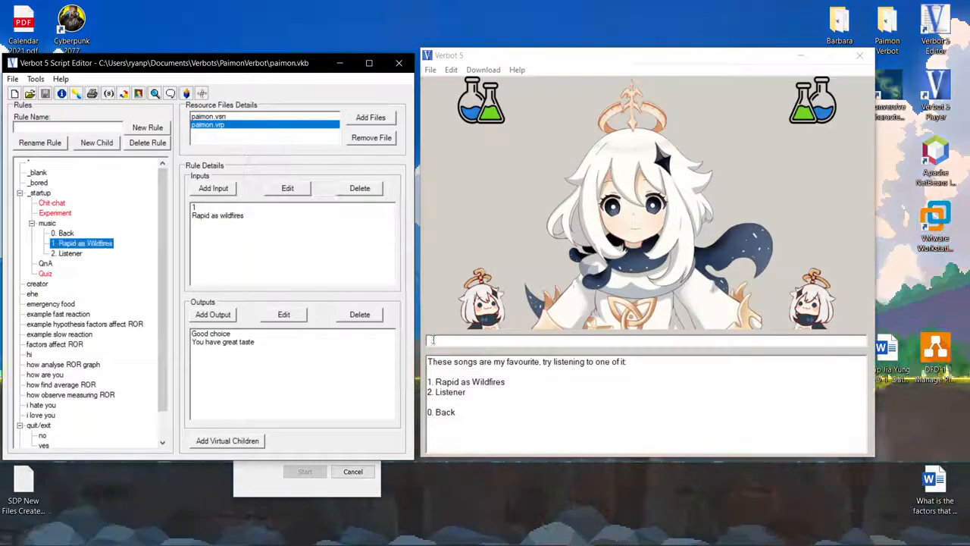
Examine the YouTube link commands of both Rapid as Wildfires outputs in the Edit Output dialog.
key("alt+Tab")
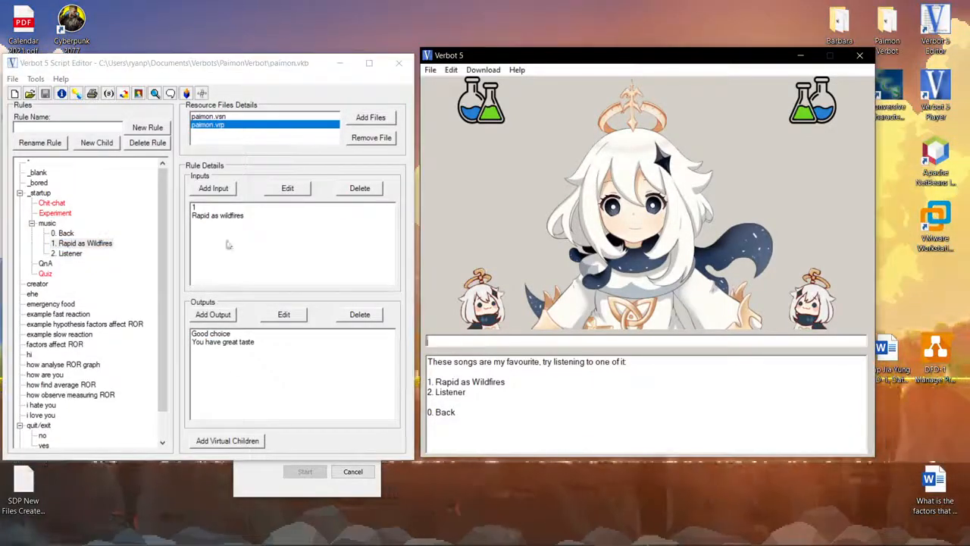
left_click(218, 335)
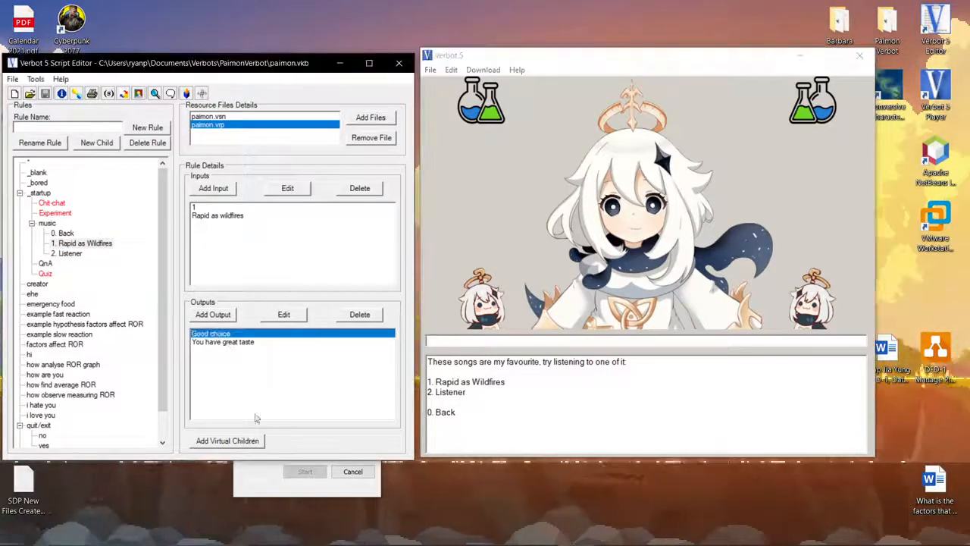
left_click(281, 315)
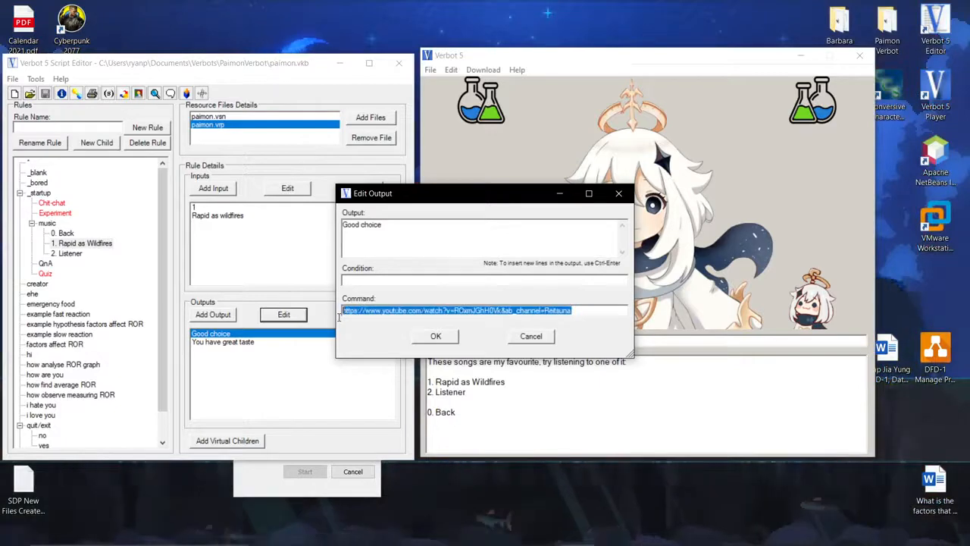
left_click(530, 310)
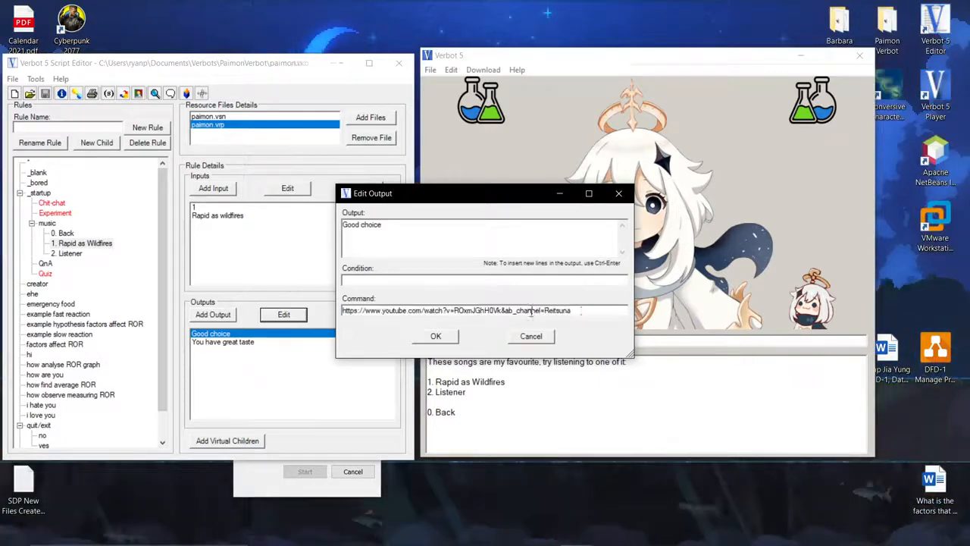
left_click(620, 196)
left_click(223, 342)
left_click(284, 315)
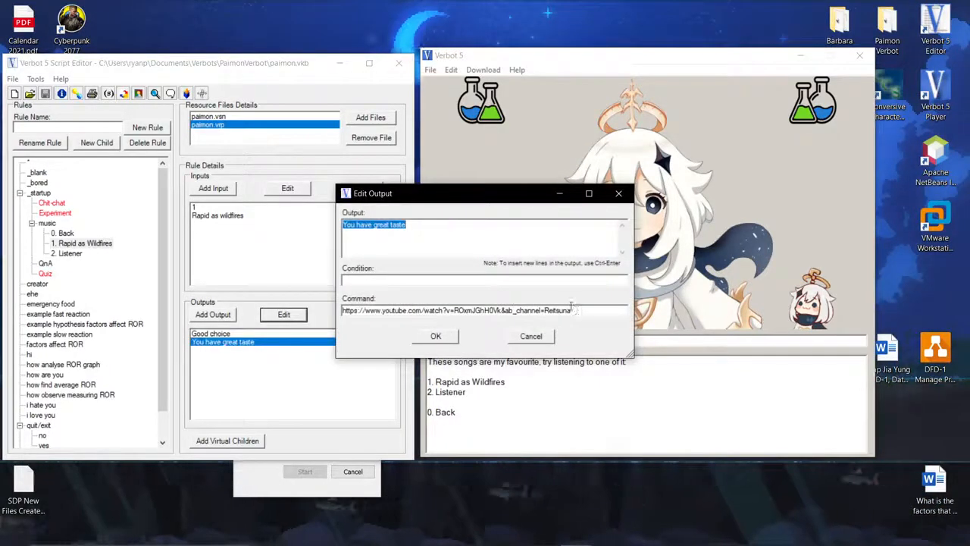
left_click_drag(570, 310, 358, 313)
left_click(619, 194)
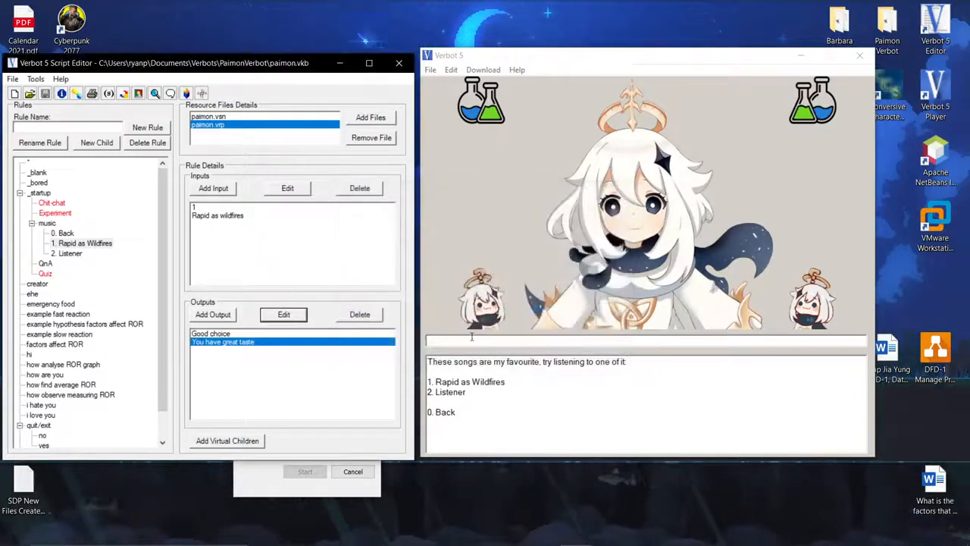
Send 1 in the player and allow the knowledge base to run the program, remembering the choice.
left_click(473, 339)
type("1")
key("Return")
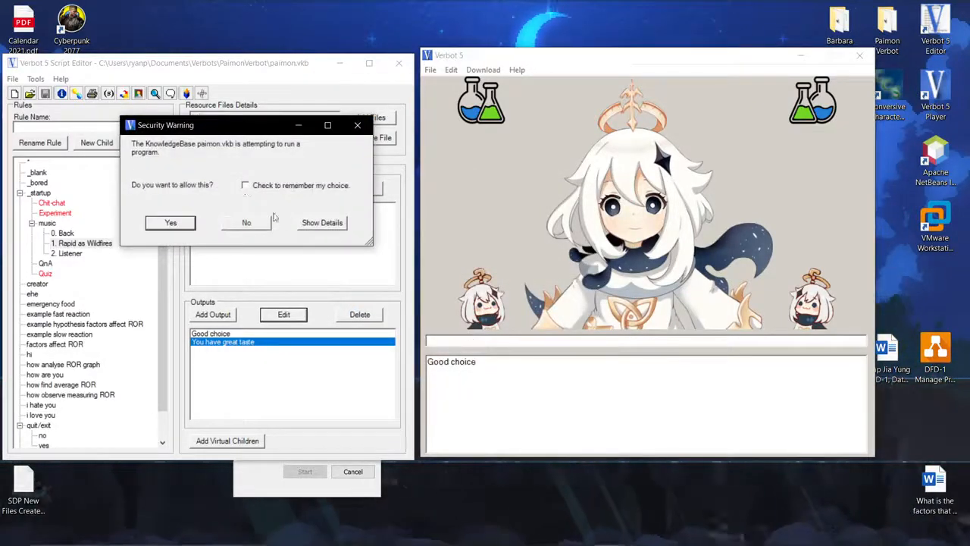
left_click(250, 188)
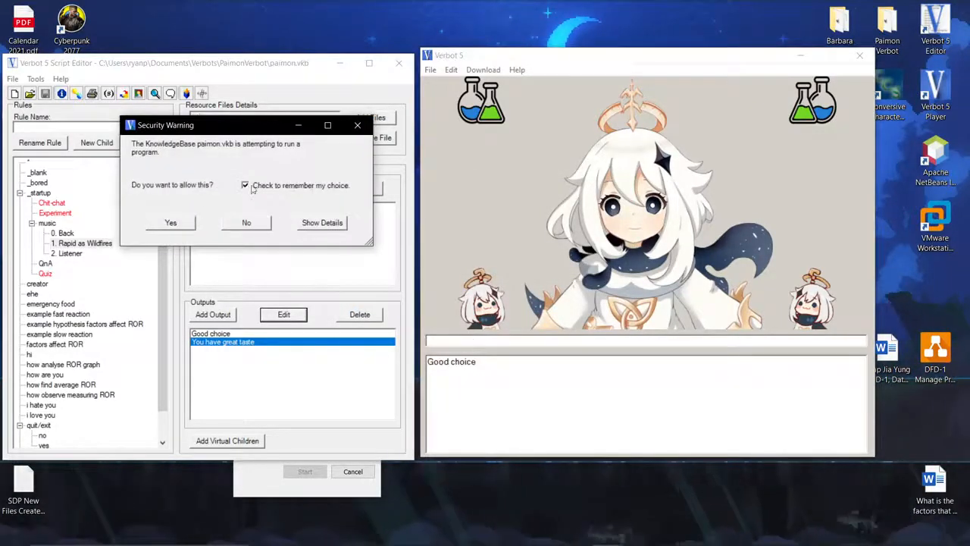
left_click(171, 222)
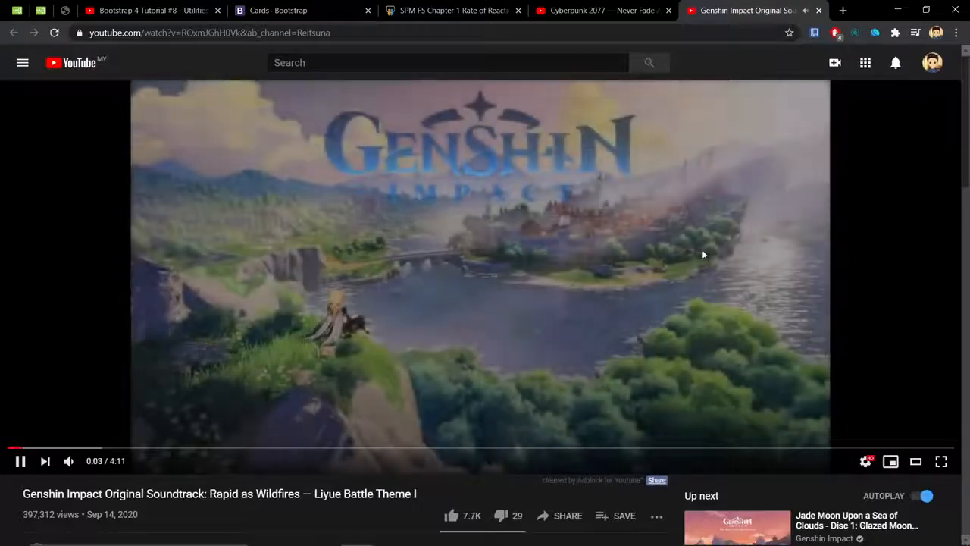
left_click(702, 254)
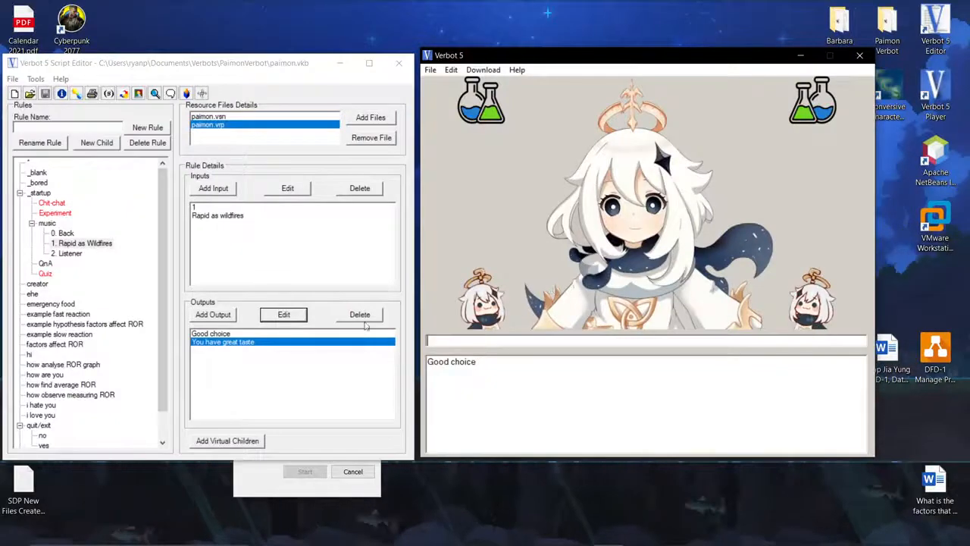
Change the Back rule's output to <send _startup> in the Edit Output dialog.
left_click(62, 233)
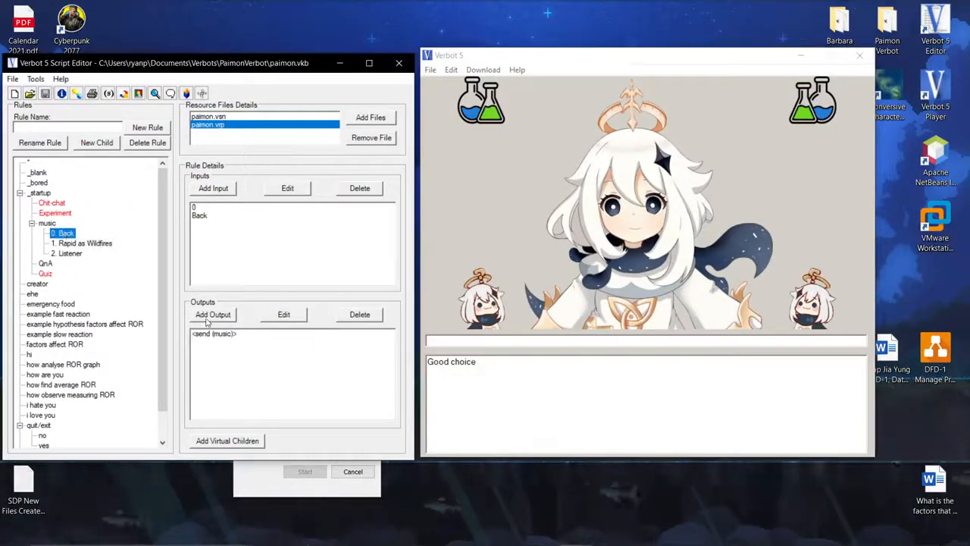
left_click(284, 314)
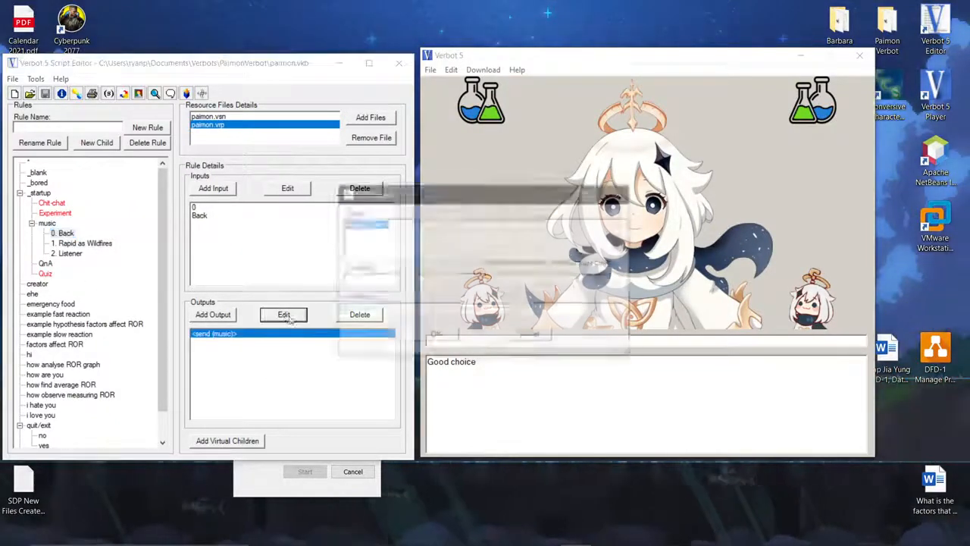
left_click_drag(363, 225, 383, 225)
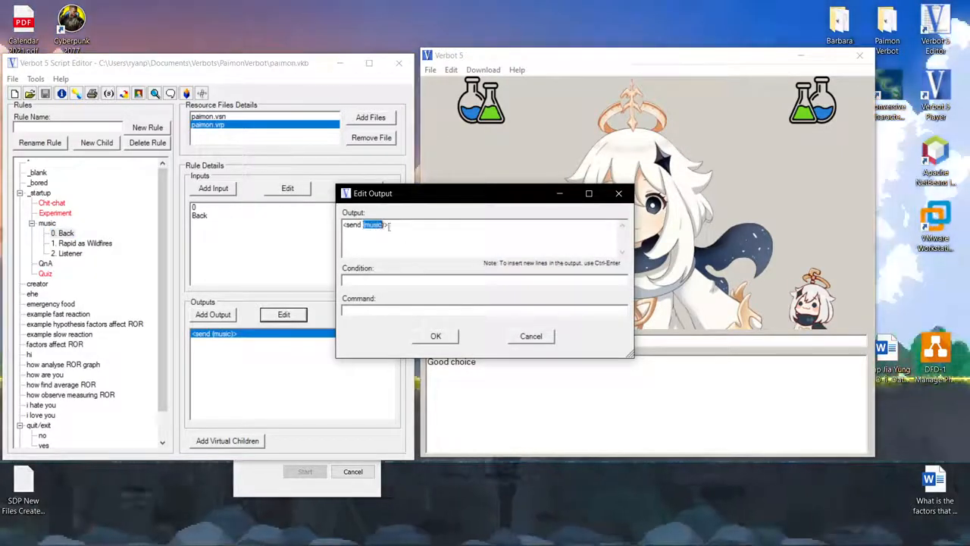
type("_startup")
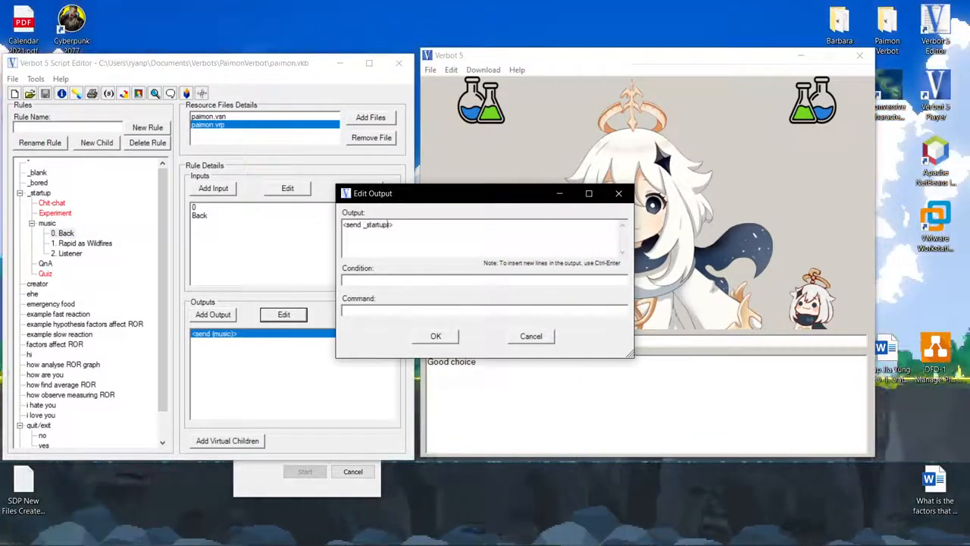
key("Return")
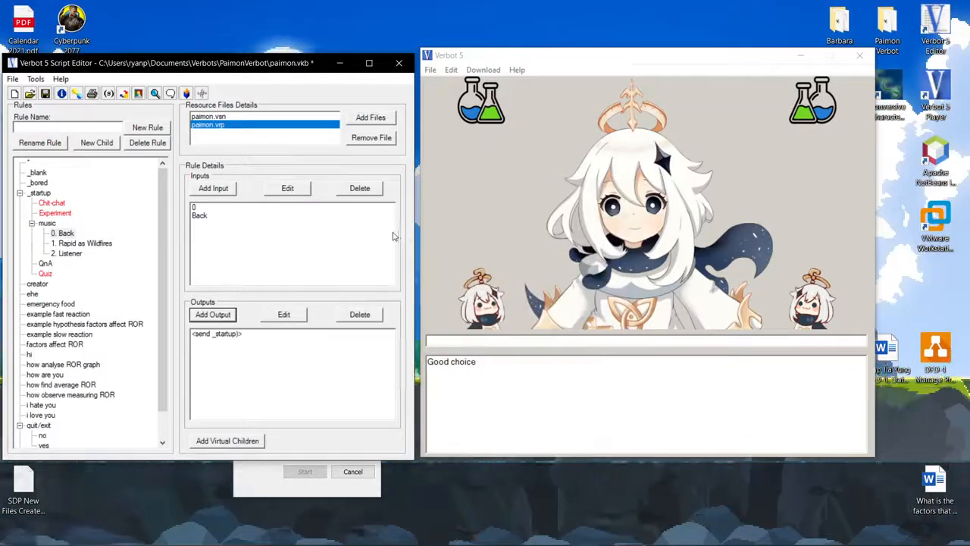
Compare the _startup rule's input with the Back rule's output.
left_click(457, 87)
left_click(430, 69)
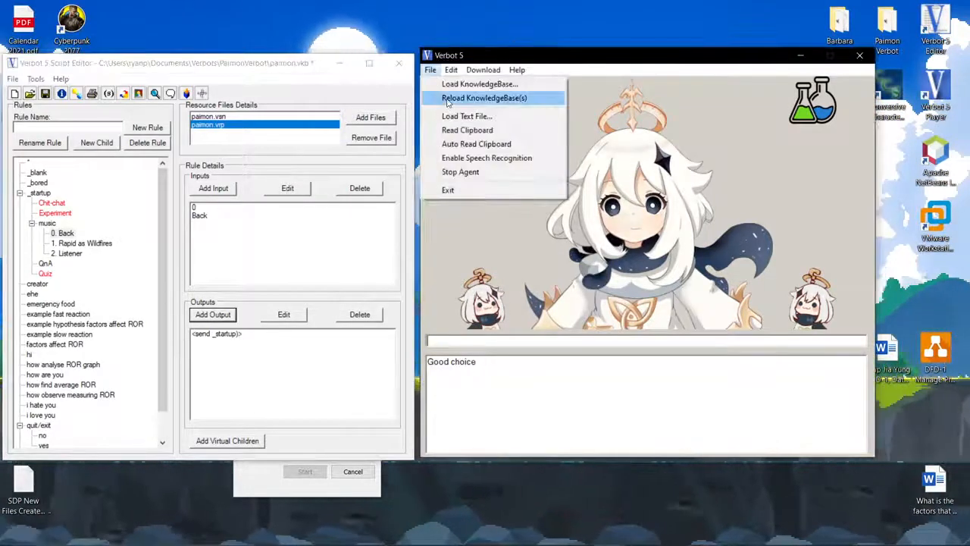
left_click(204, 343)
left_click(217, 338)
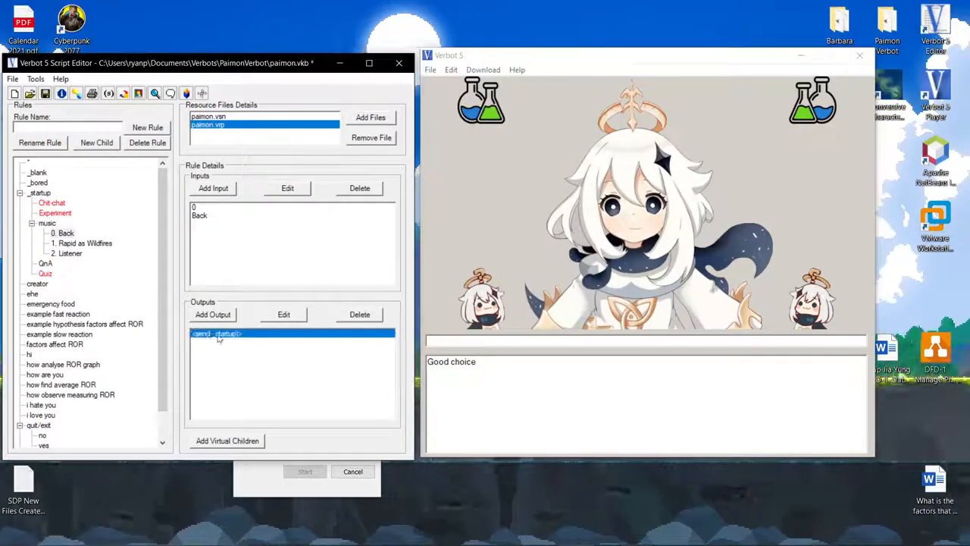
left_click(41, 194)
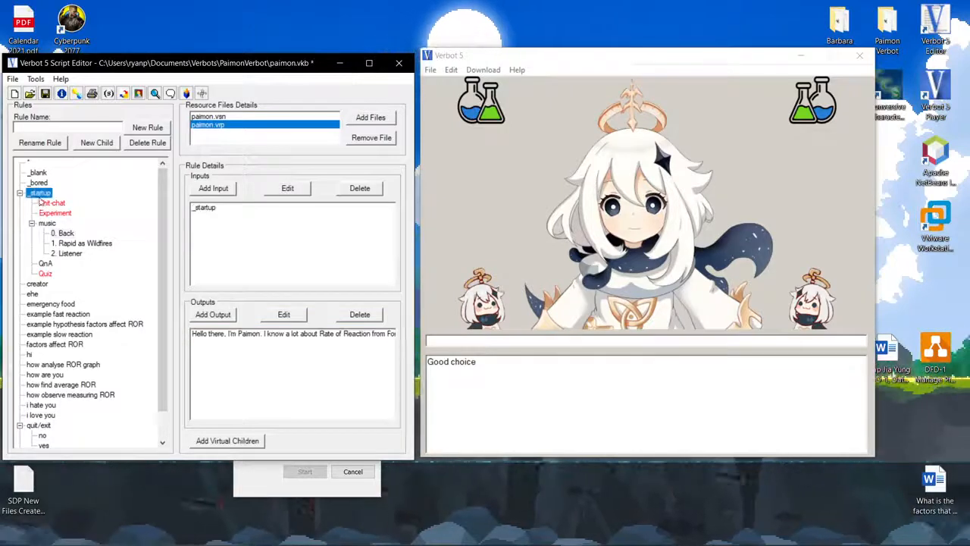
left_click(197, 207)
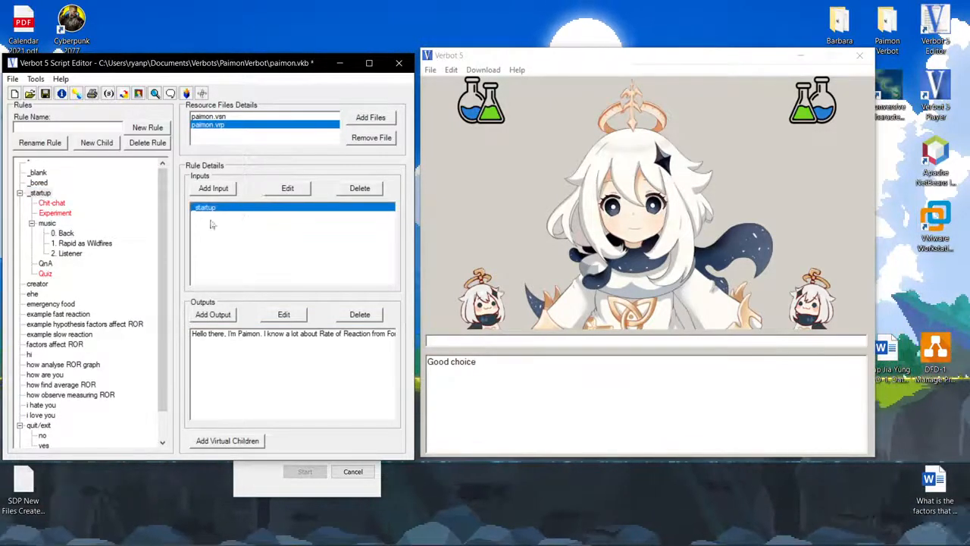
left_click(66, 233)
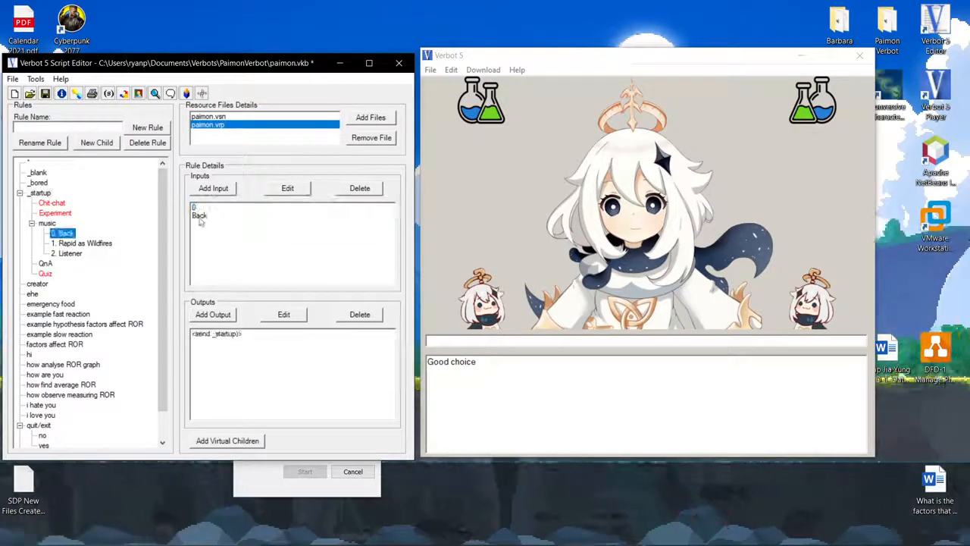
left_click(216, 334)
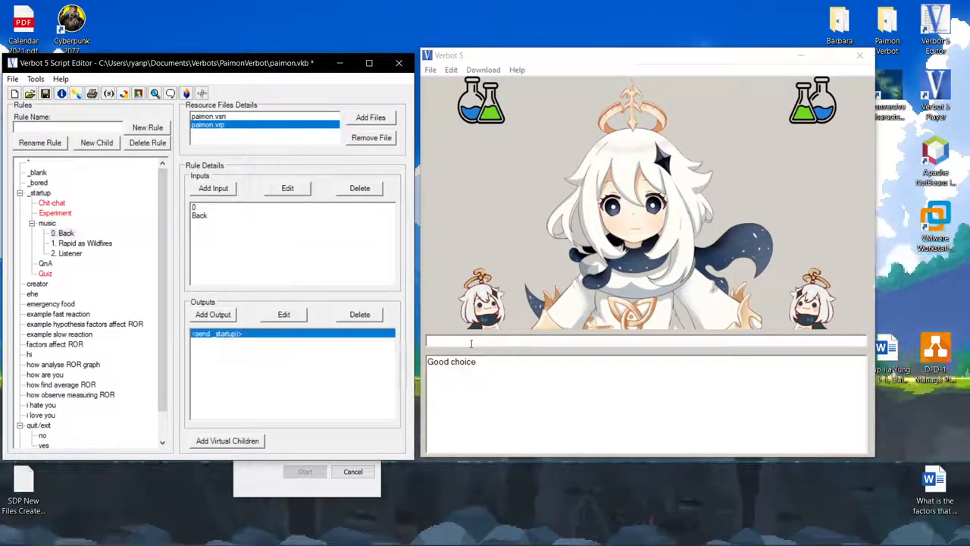
Reload the knowledge base in the player.
left_click(471, 344)
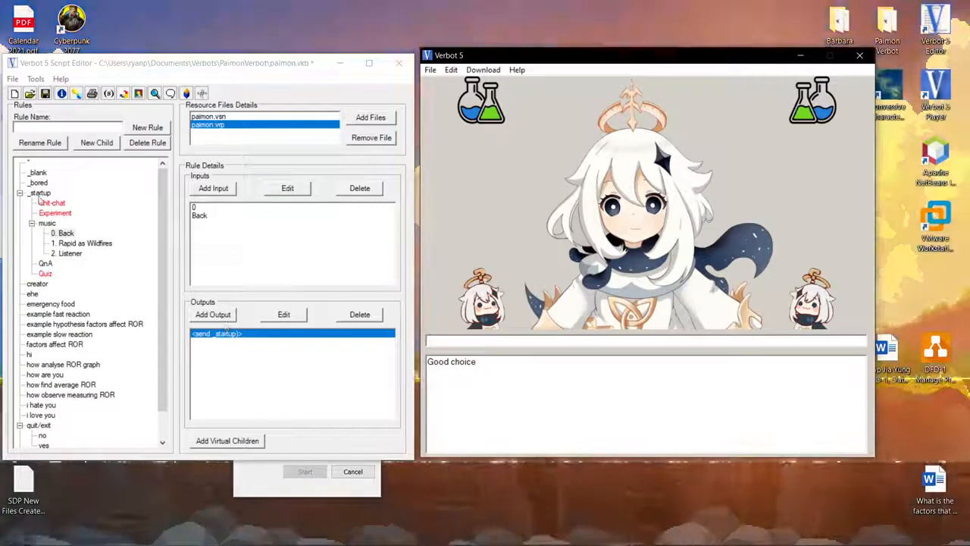
left_click(39, 193)
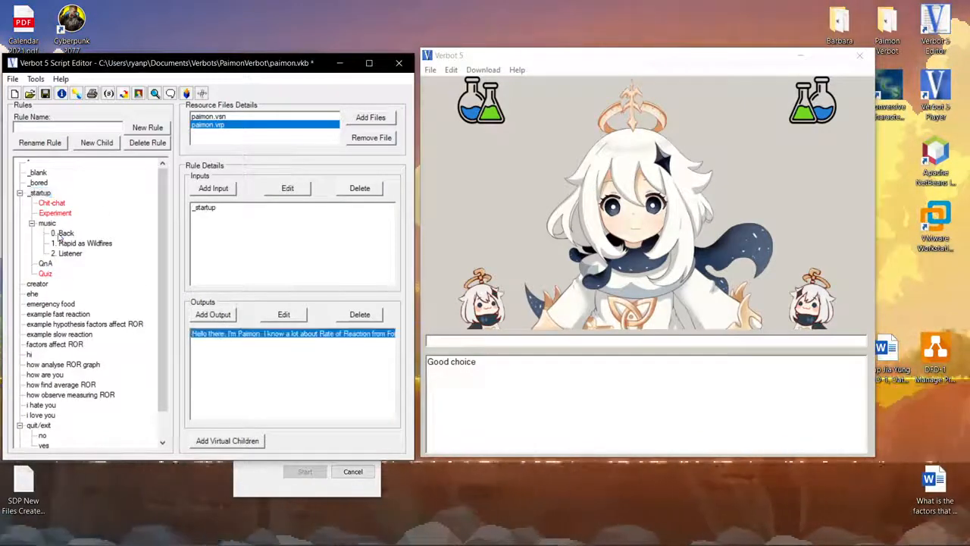
left_click(62, 234)
left_click(461, 343)
left_click(430, 70)
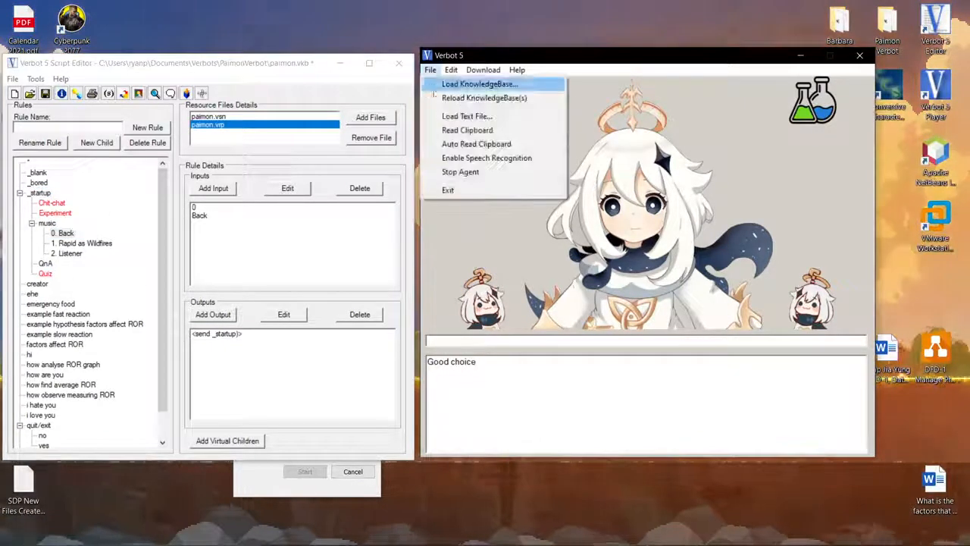
left_click(481, 97)
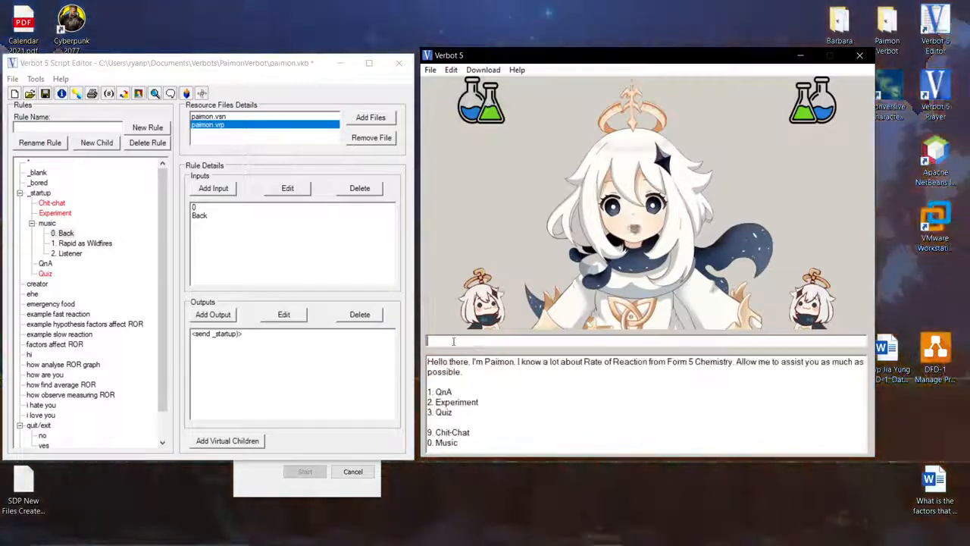
Send 0 twice in the player to open the music menu and go back.
type("0")
key("Return")
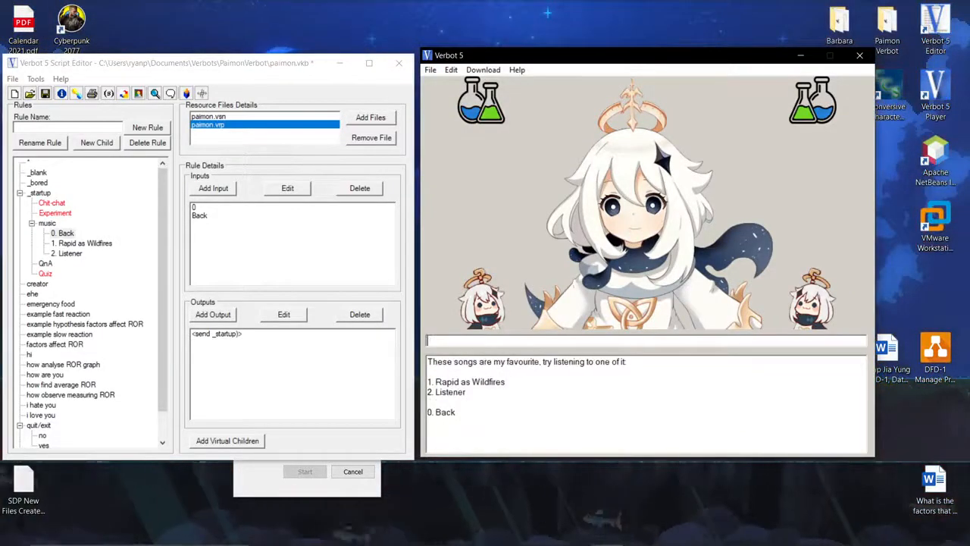
type("0")
key("Return")
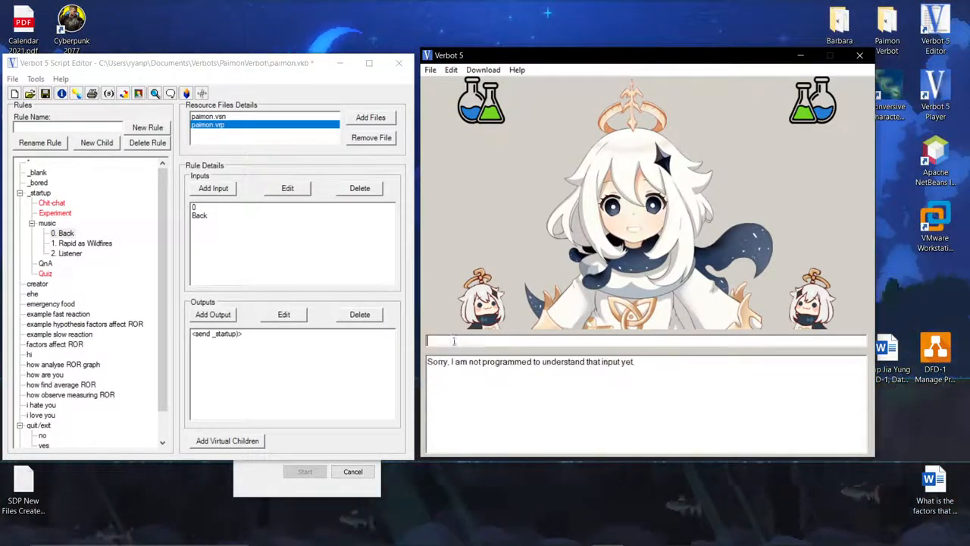
Save the knowledge base and reload it in the player.
left_click_drag(584, 362, 407, 359)
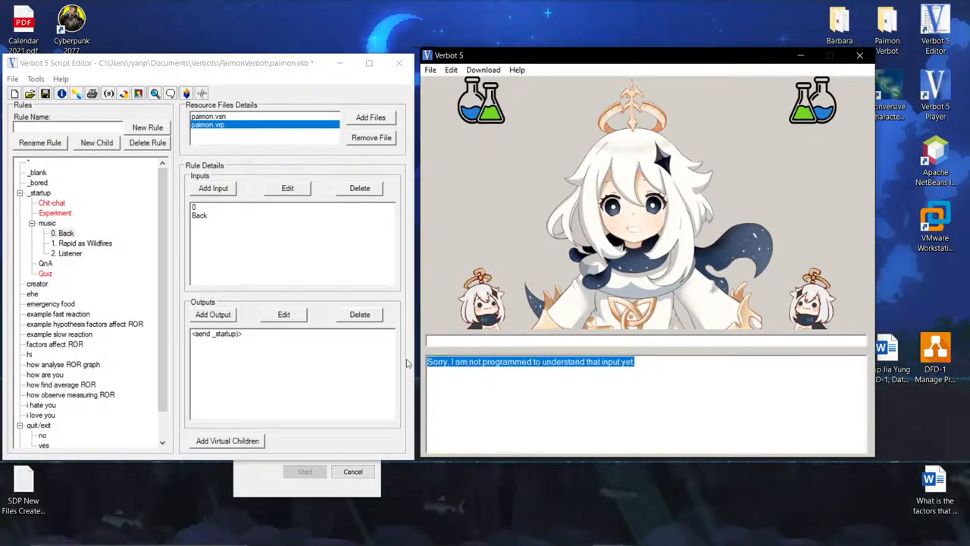
left_click(45, 95)
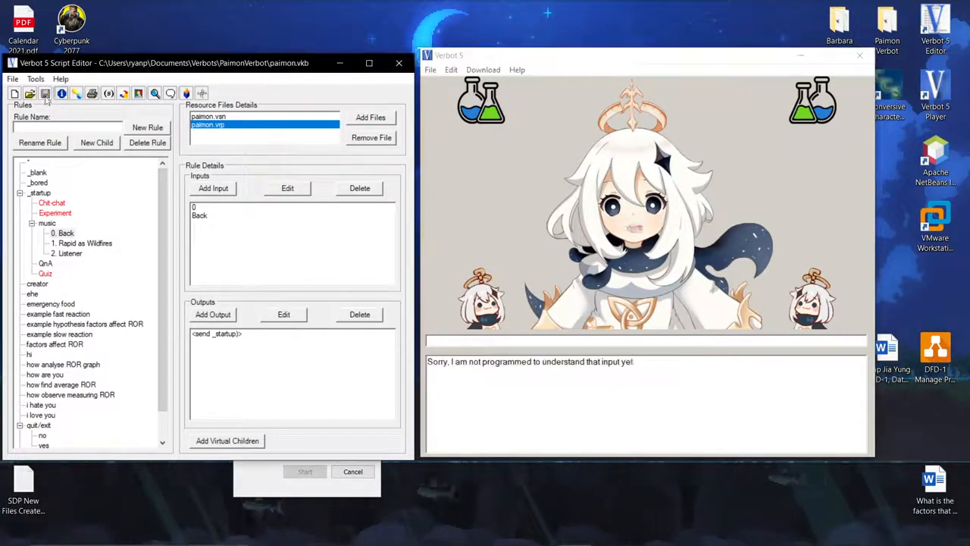
left_click(430, 69)
left_click(449, 92)
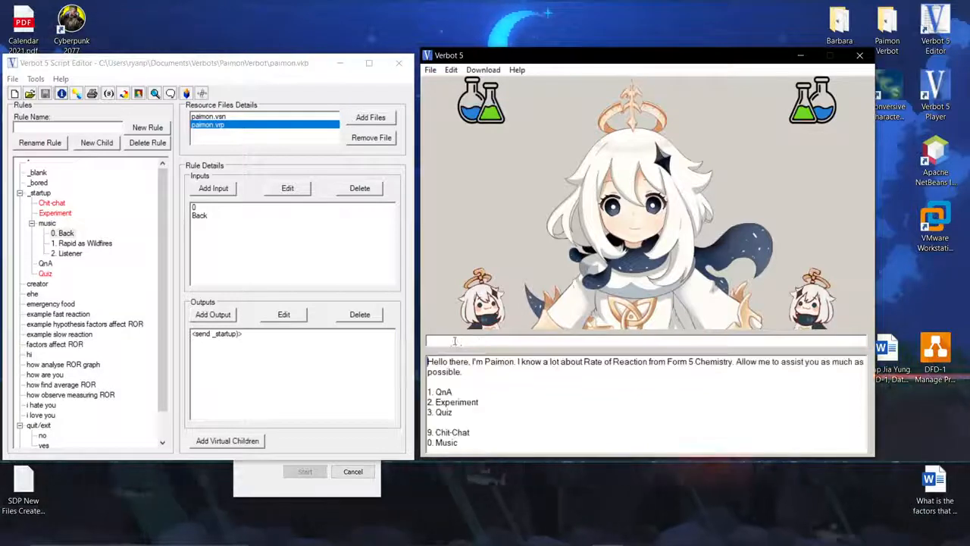
Send 0 twice in the player to open the music menu and return to the main menu.
type("0")
key("Return")
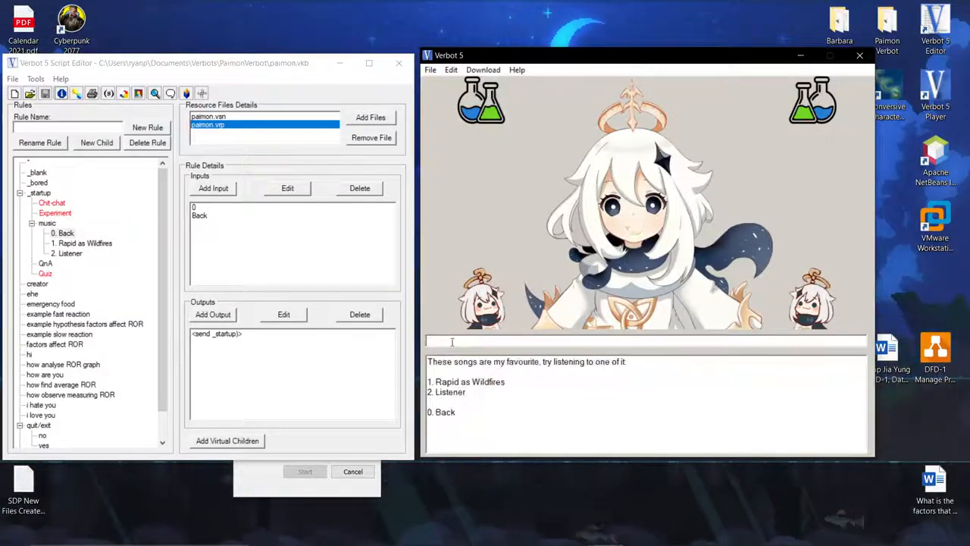
type("0")
key("Return")
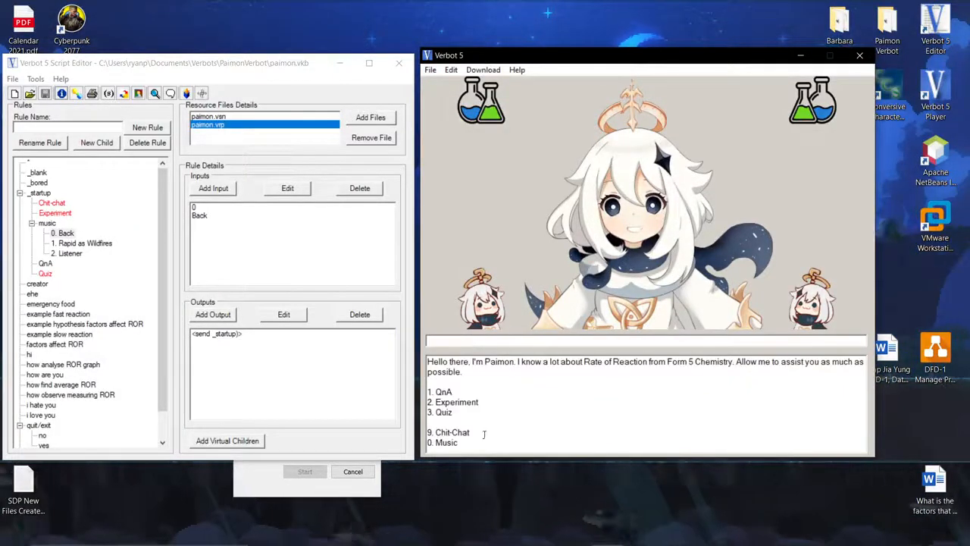
Select the music rule and close the player window.
left_click_drag(459, 443, 428, 361)
left_click(69, 216)
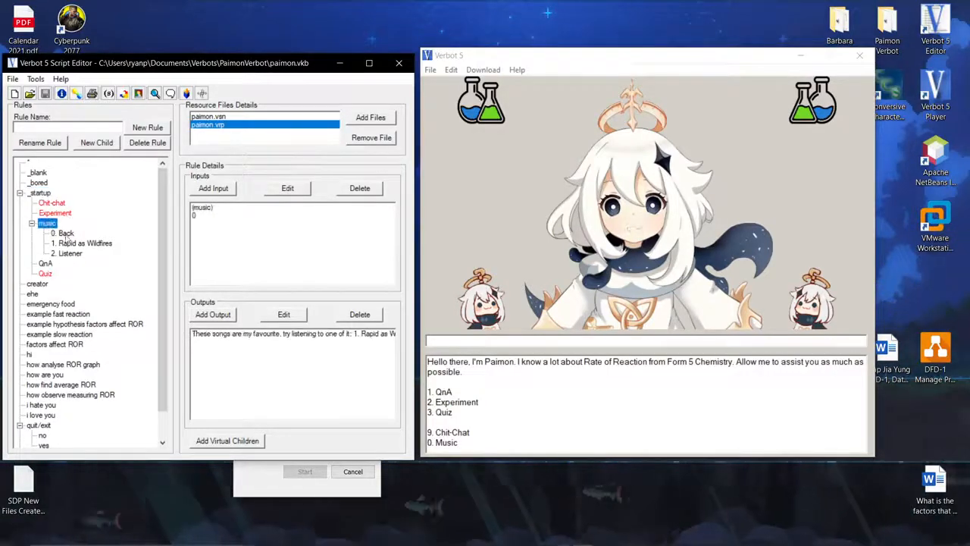
left_click(865, 57)
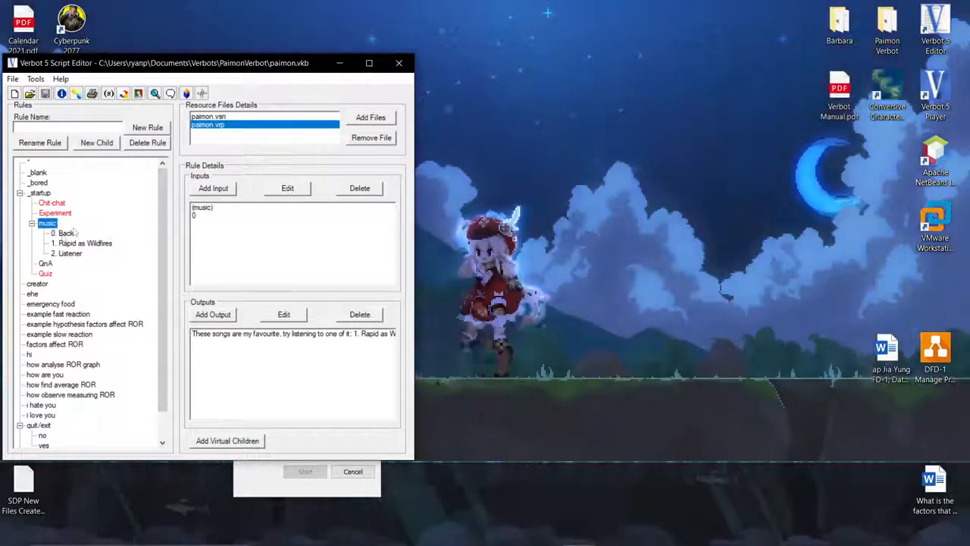
Browse the music rule's children Back, Rapid as Wildfires and Listener, checking their inputs and outputs.
left_click(64, 233)
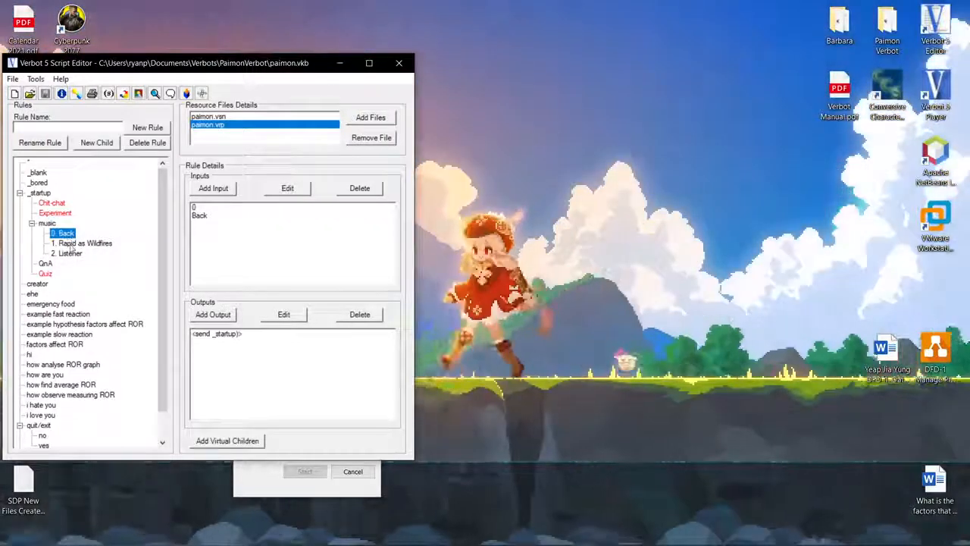
left_click(80, 243)
left_click(70, 253)
left_click(70, 244)
left_click(69, 253)
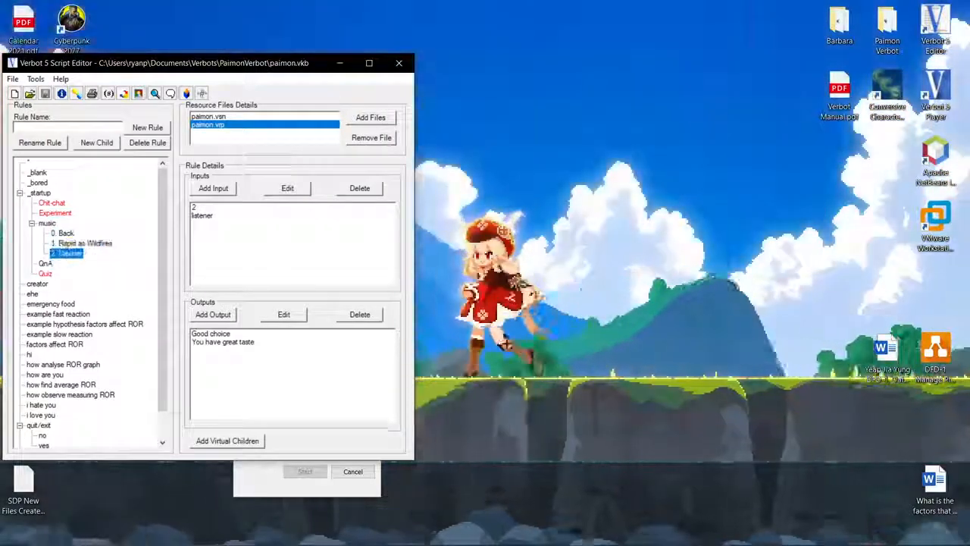
left_click(67, 234)
left_click(215, 335)
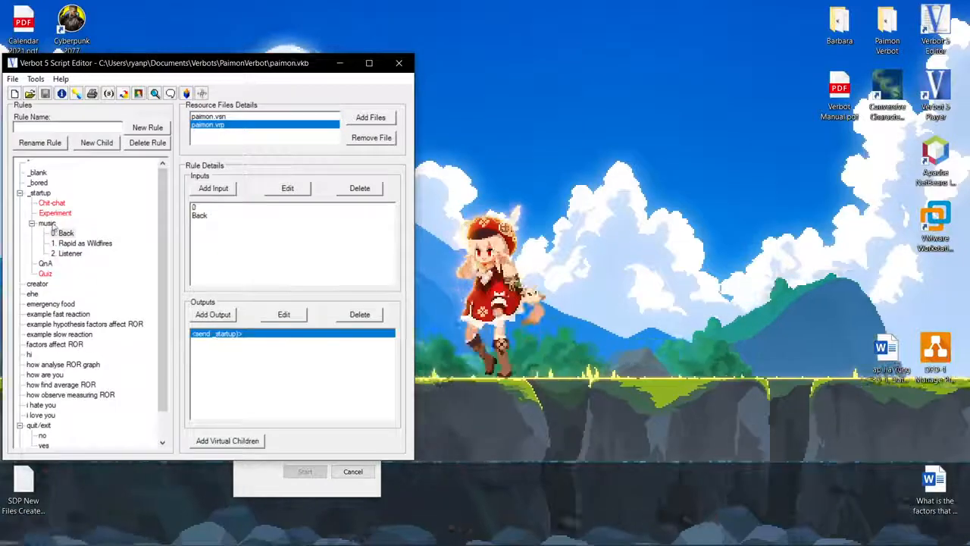
left_click(47, 223)
Open the Virtual Children rule activation list for music, Back, Rapid as Wildfires and Listener, closing each unchanged.
left_click(227, 440)
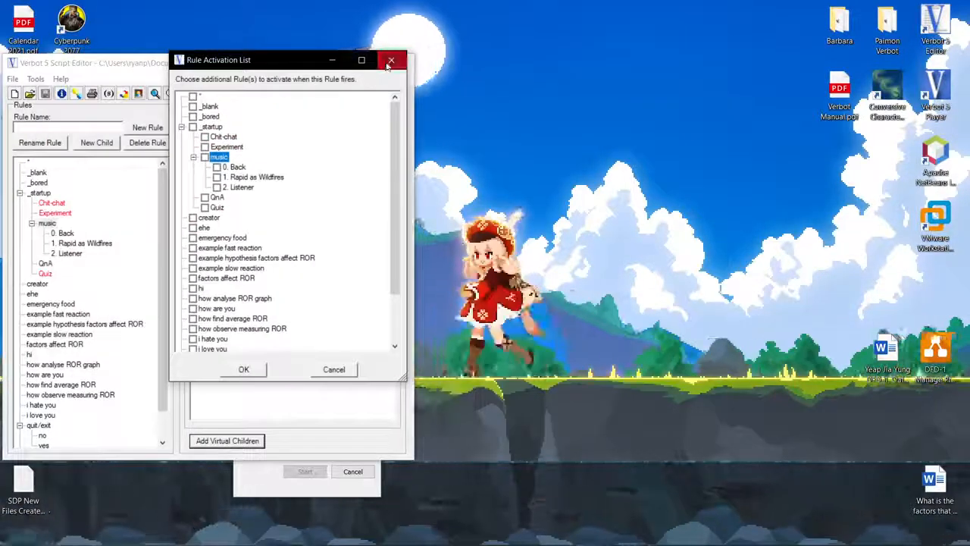
left_click(390, 60)
left_click(66, 233)
left_click(205, 441)
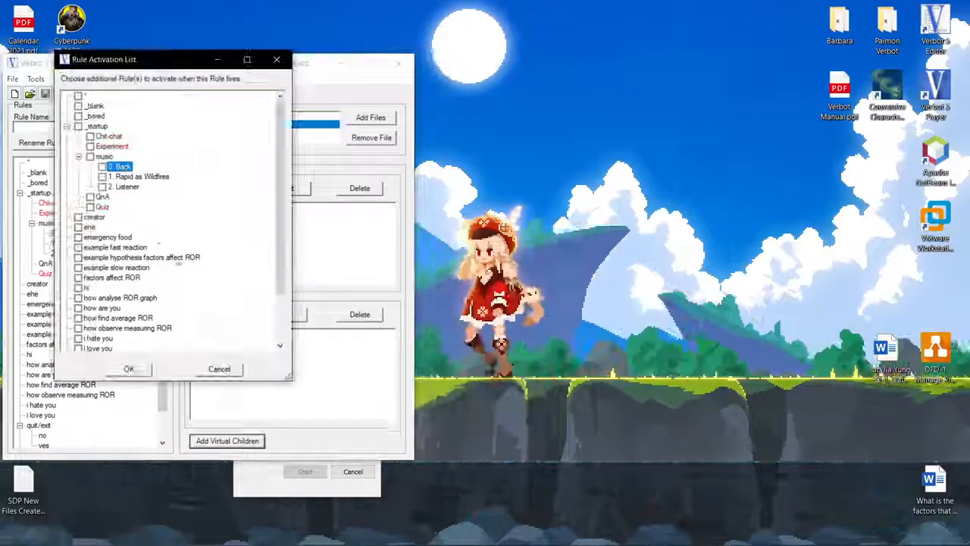
left_click(277, 60)
left_click(81, 243)
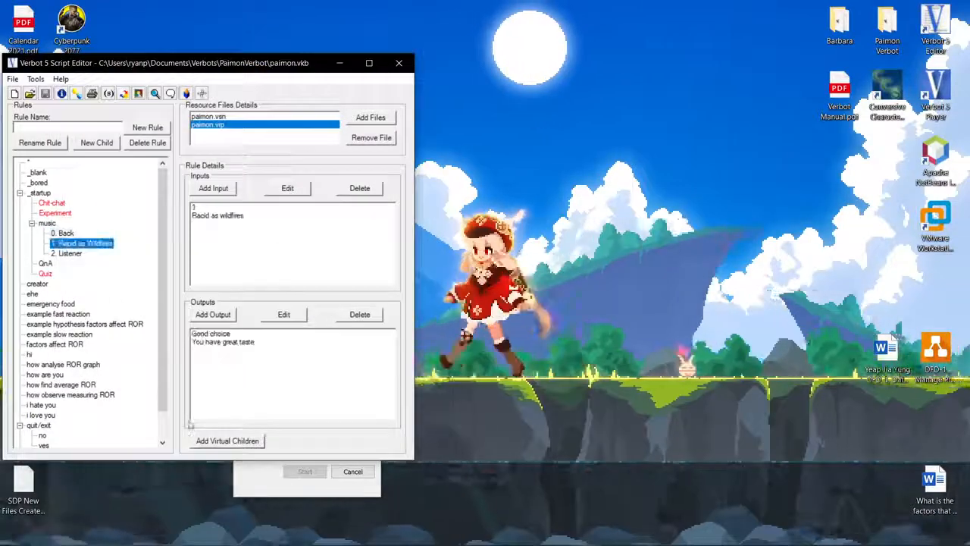
left_click(210, 439)
left_click(300, 75)
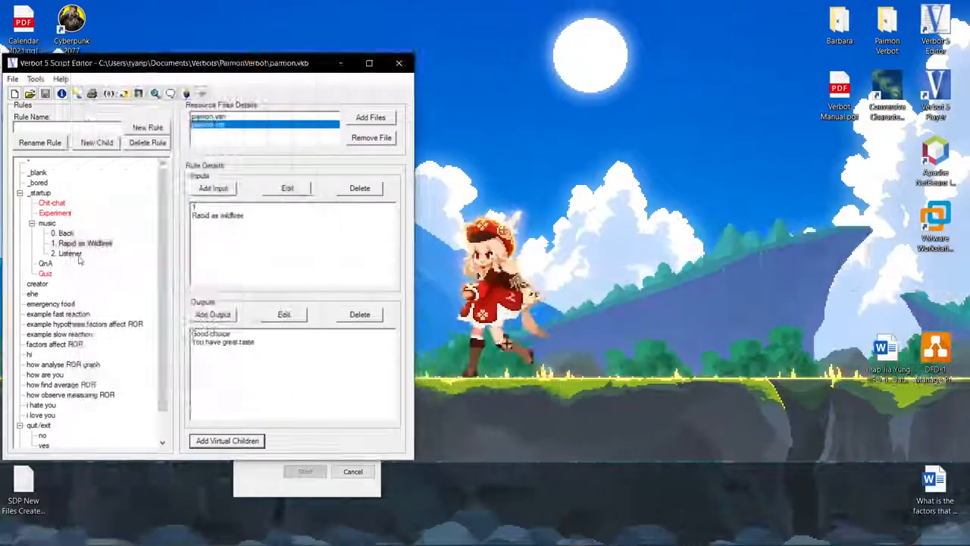
left_click(71, 253)
left_click(227, 440)
left_click(310, 91)
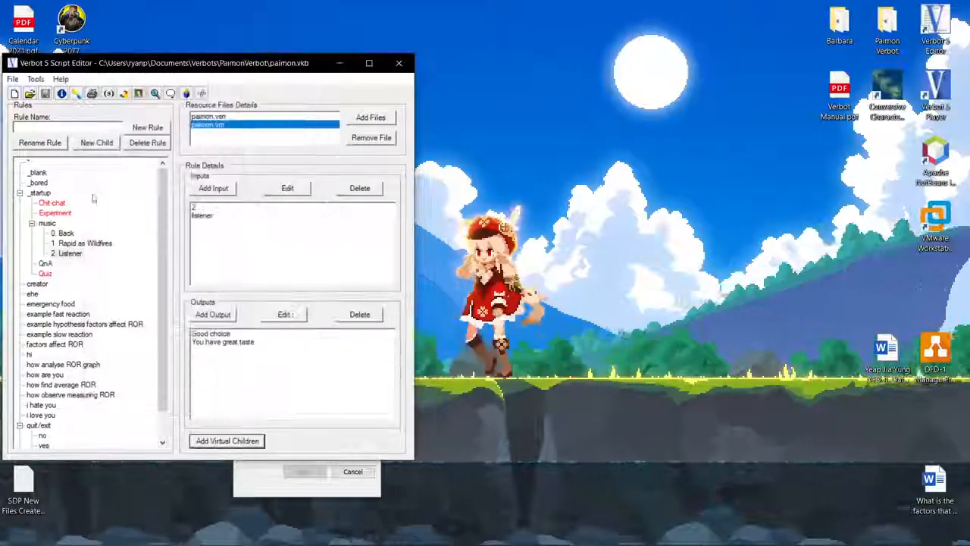
Browse the _startup child rules Chit-chat, Experiment, music, Back, Quiz and QnA, checking their inputs and outputs.
left_click(46, 223)
left_click(53, 213)
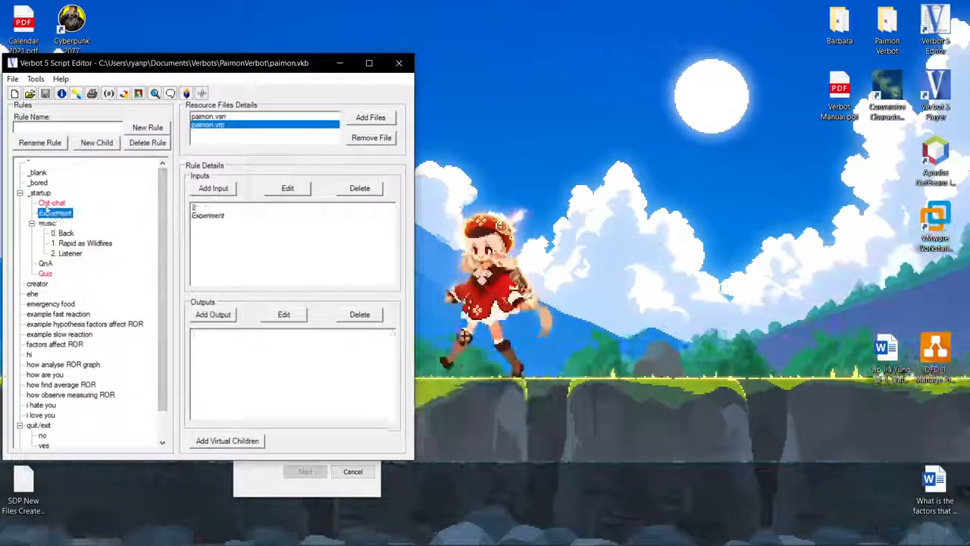
left_click(47, 203)
left_click(47, 224)
left_click(62, 234)
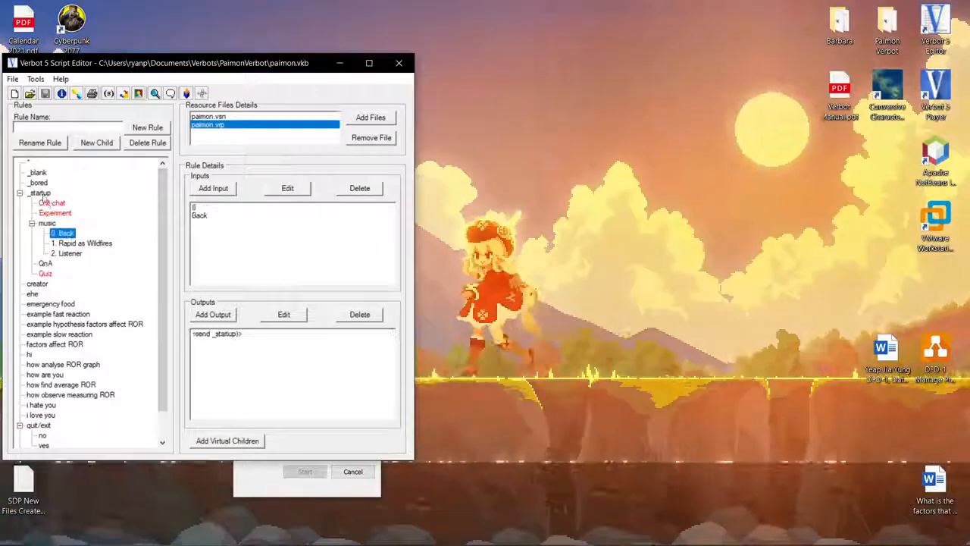
left_click(40, 192)
left_click(48, 203)
left_click(53, 213)
left_click(47, 203)
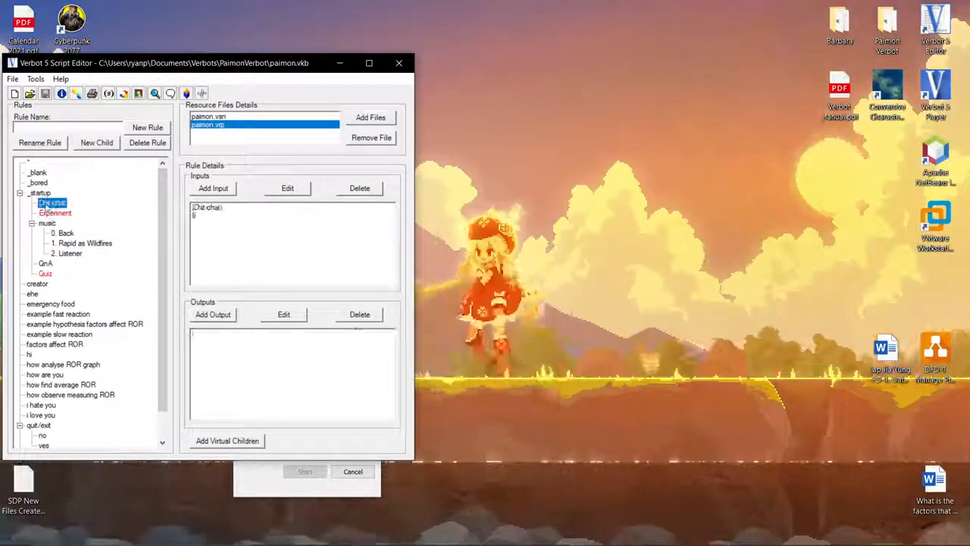
left_click(49, 224)
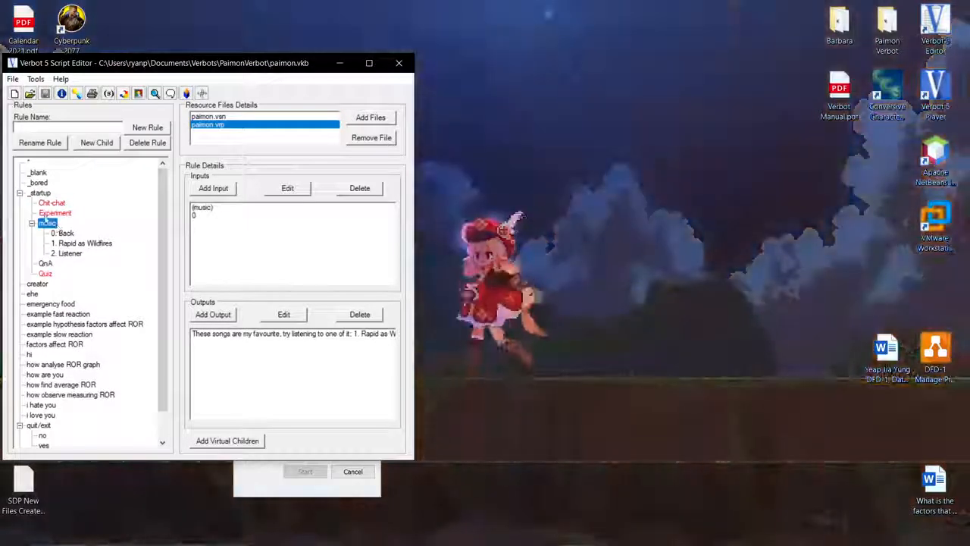
key("Up")
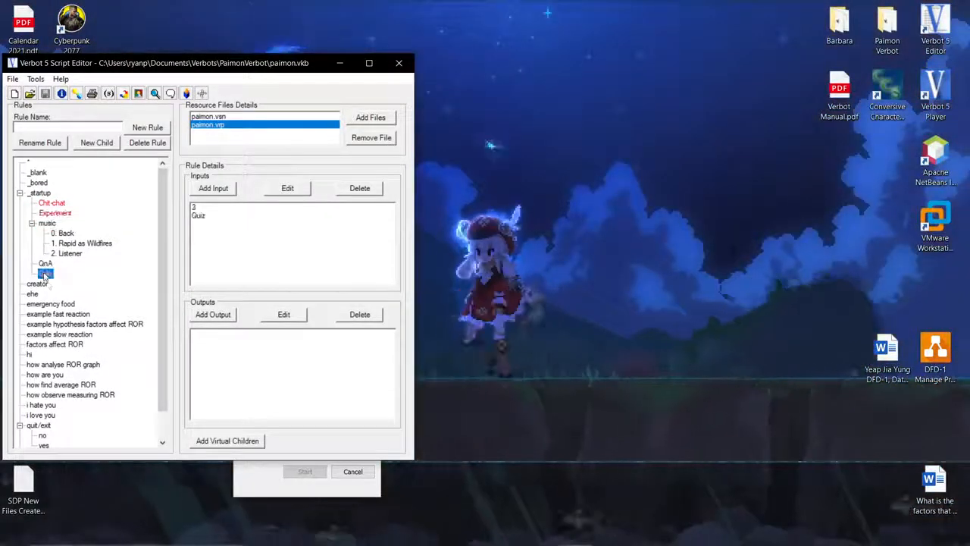
left_click(45, 264)
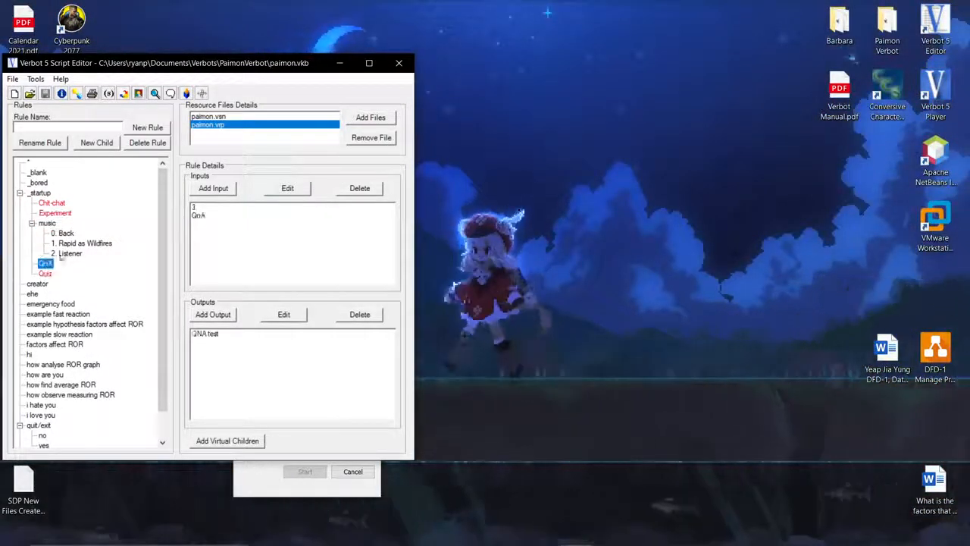